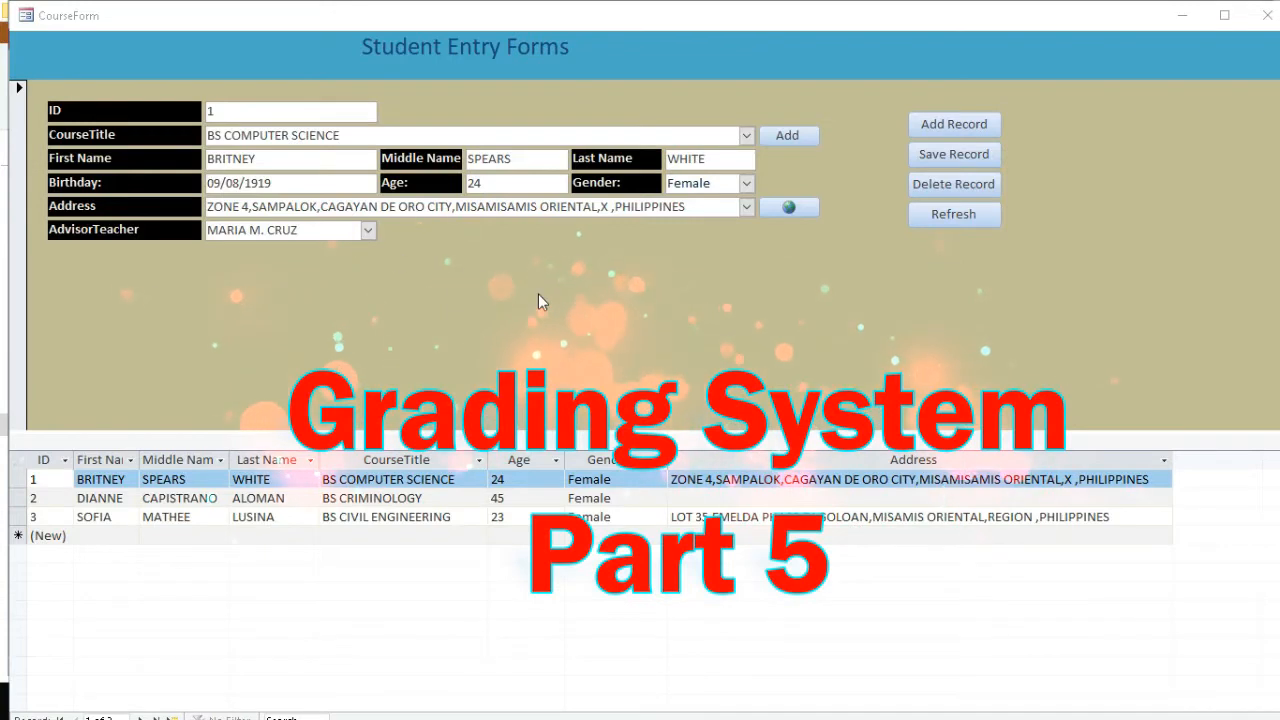
Close the student entry form.
left_click(538, 294)
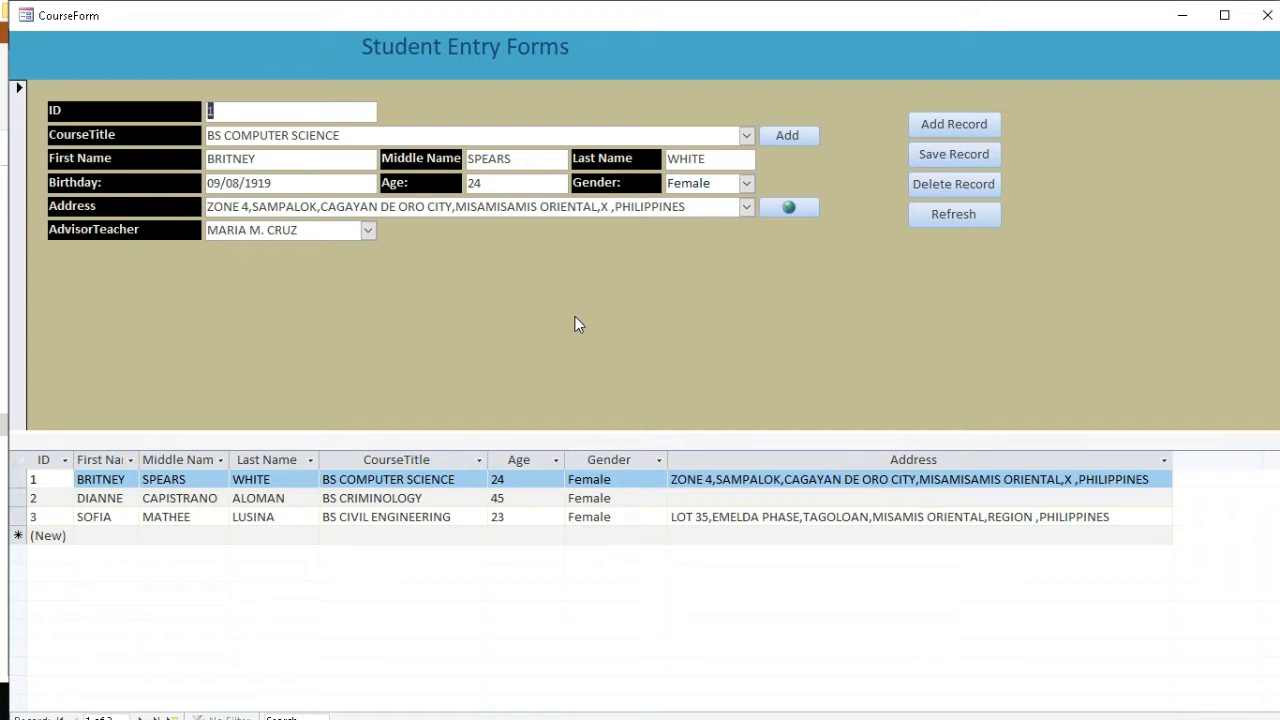
left_click(303, 189)
left_click(1267, 15)
Examine the records of the Address and Course tables, closing each table after viewing it.
left_click(67, 207)
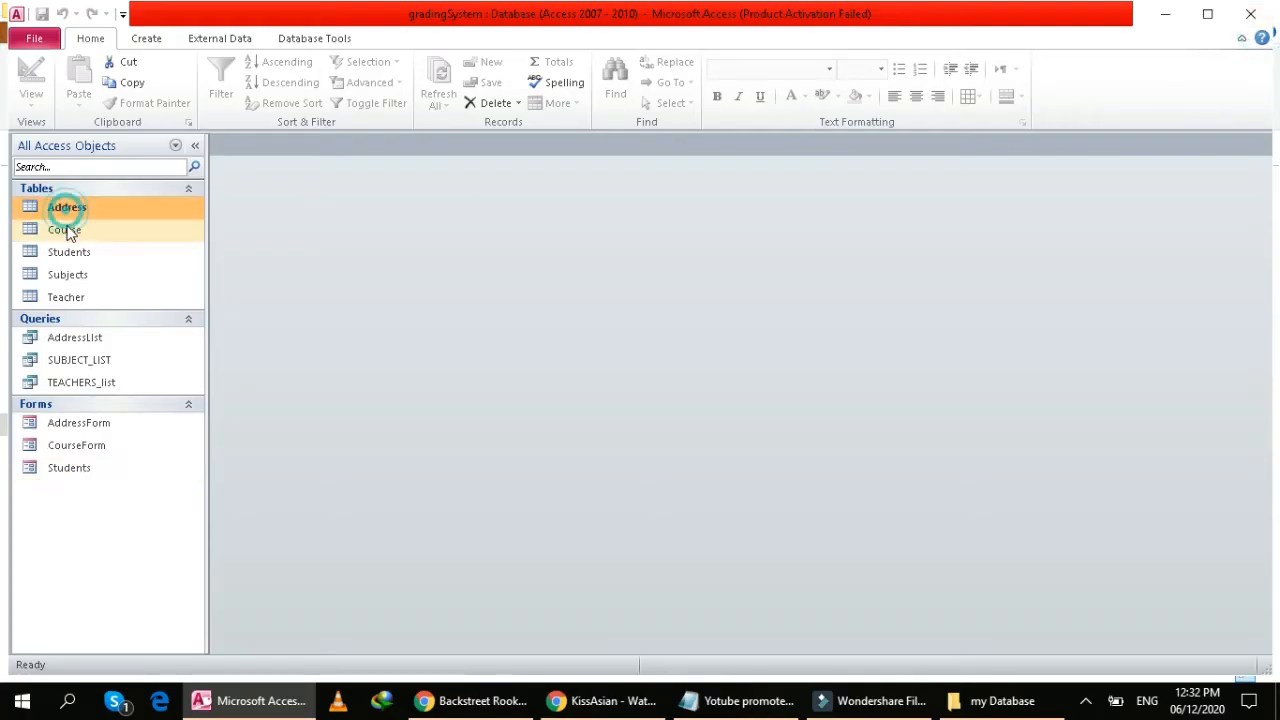
left_click(65, 230)
left_click(68, 252)
left_click(68, 274)
left_click(66, 297)
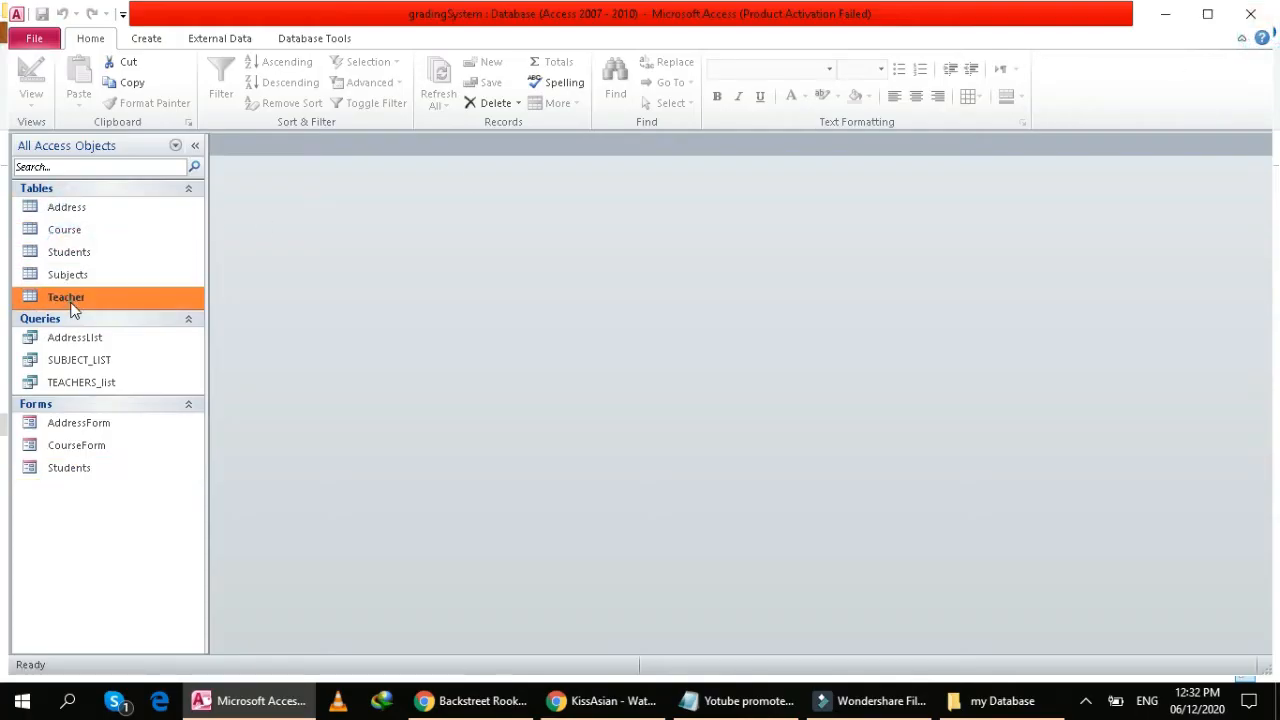
double_click(82, 208)
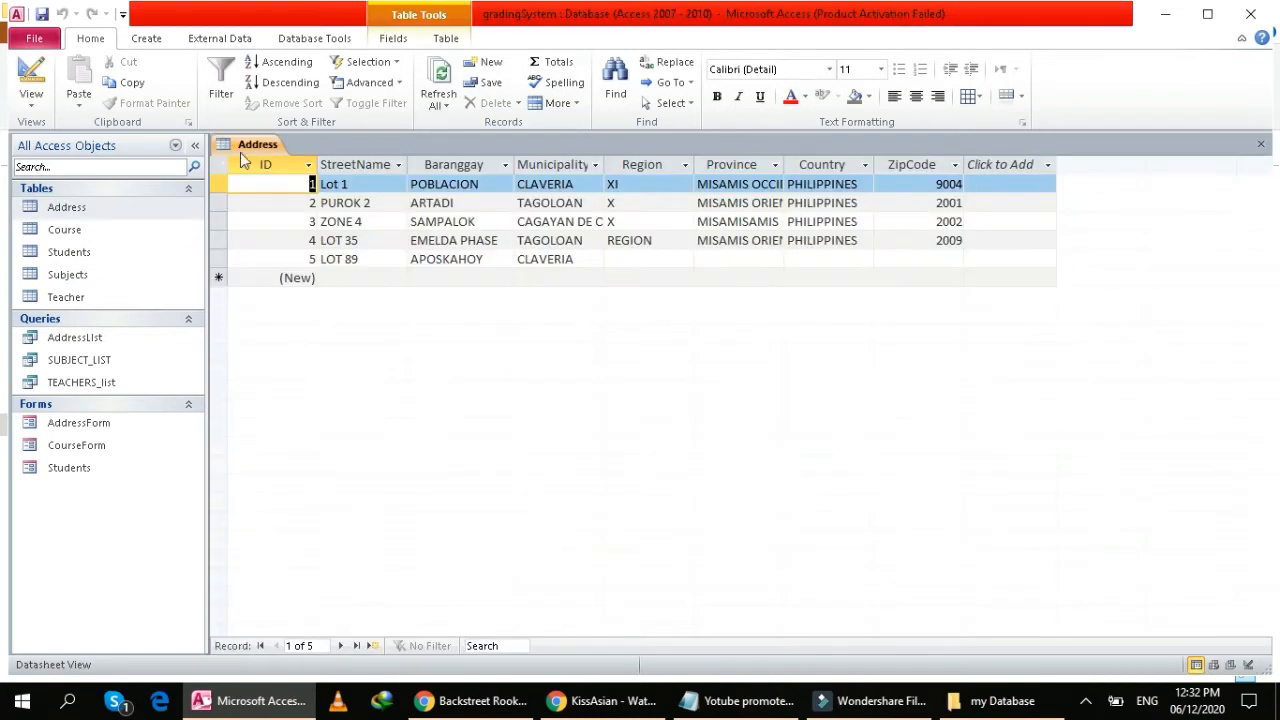
right_click(240, 151)
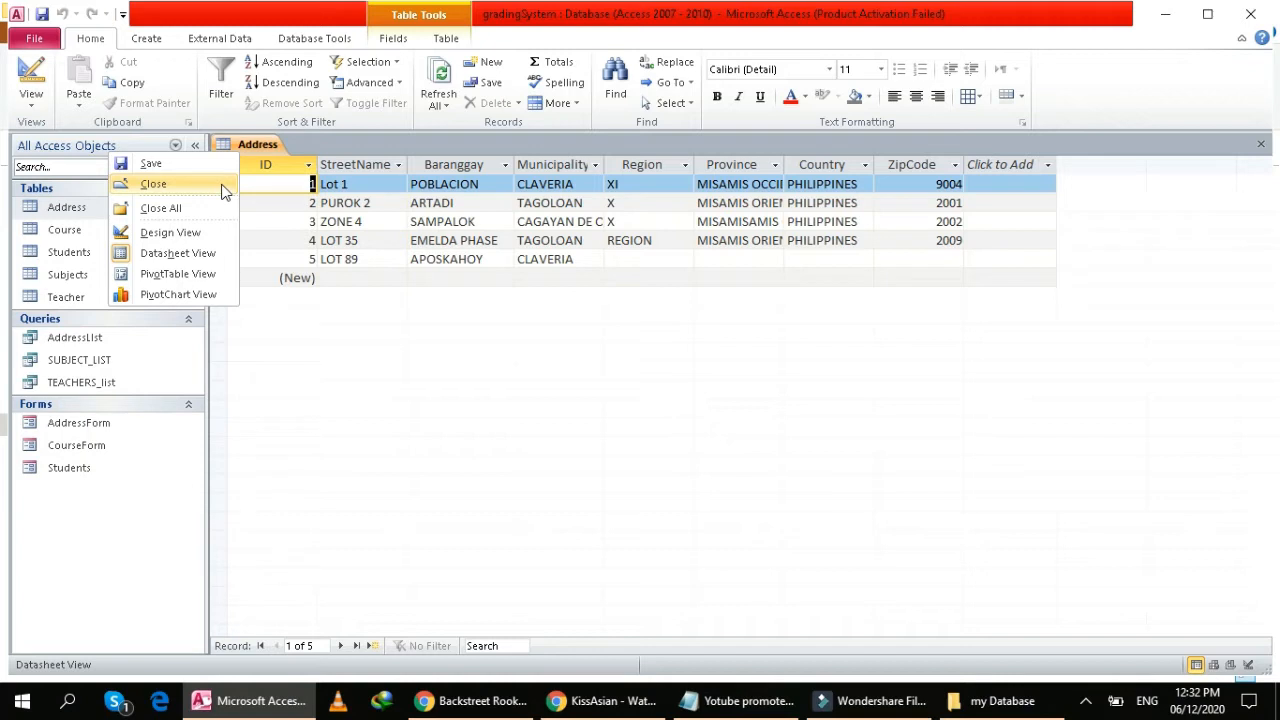
left_click(224, 190)
double_click(77, 229)
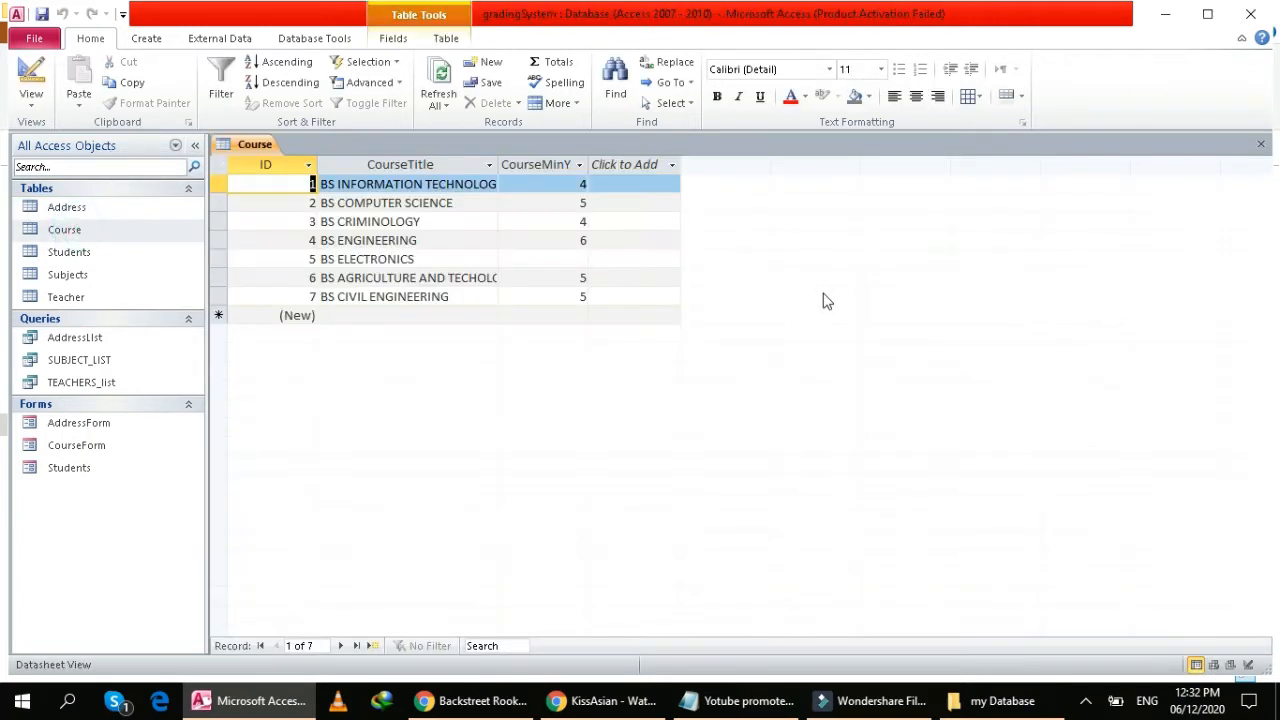
right_click(265, 148)
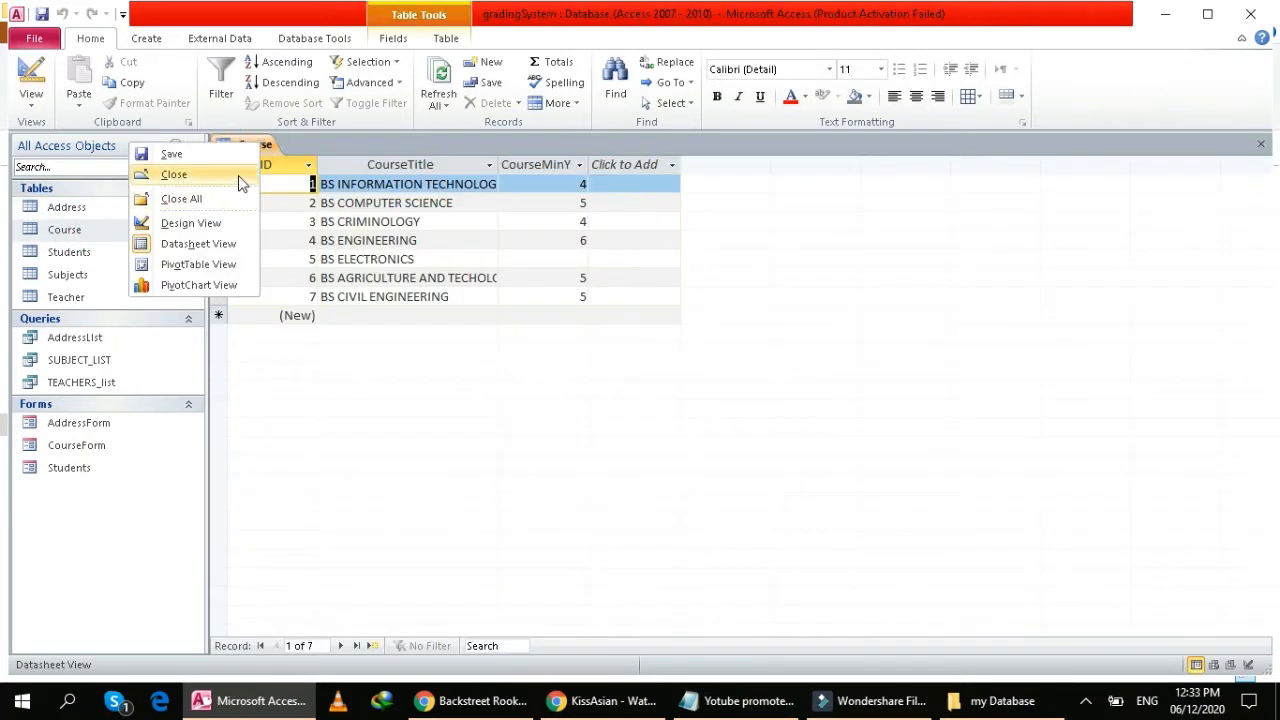
left_click(238, 175)
Examine the records of the Students and Teacher tables, closing each table after viewing it.
left_click(68, 252)
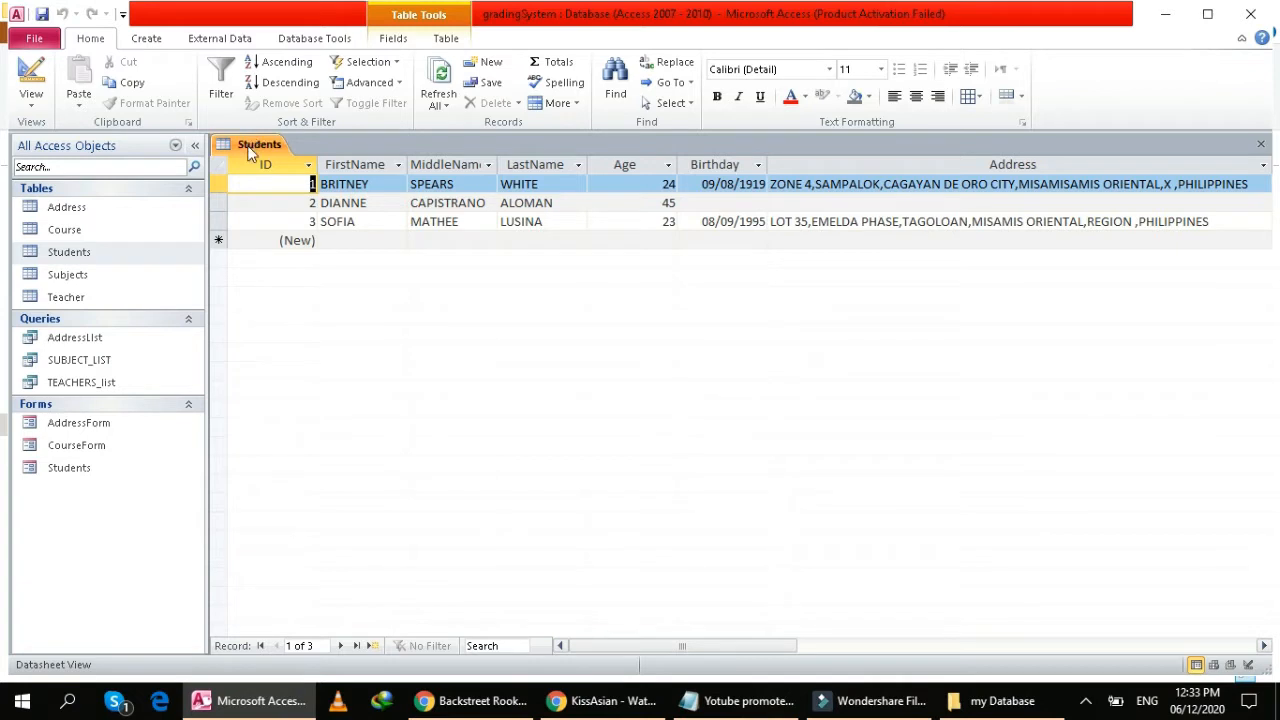
right_click(250, 150)
left_click(213, 178)
double_click(96, 296)
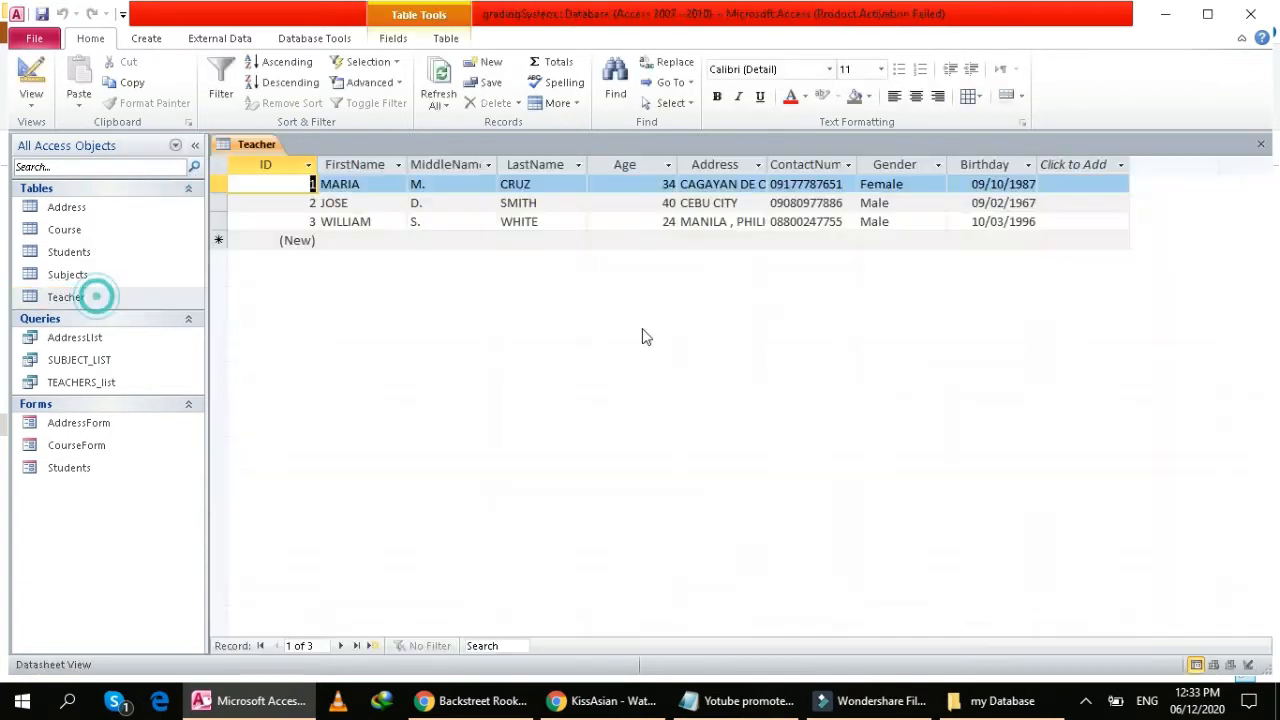
right_click(262, 155)
left_click(226, 167)
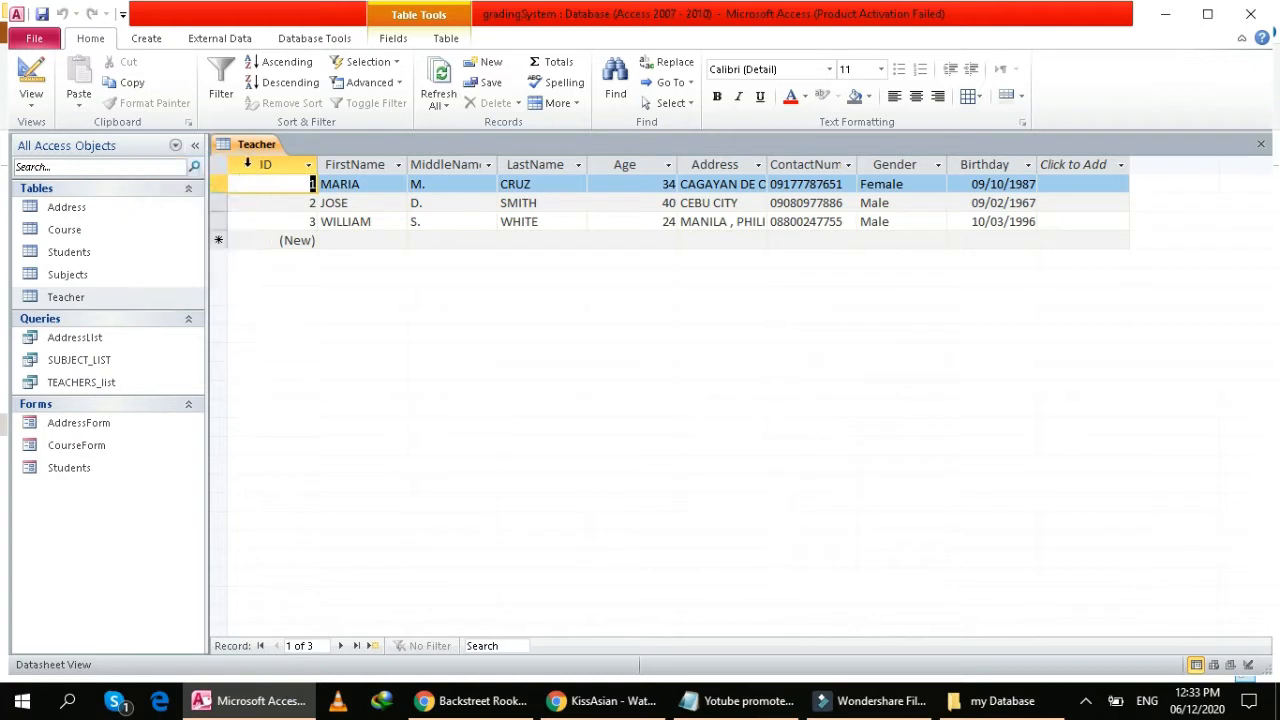
right_click(251, 146)
left_click(163, 181)
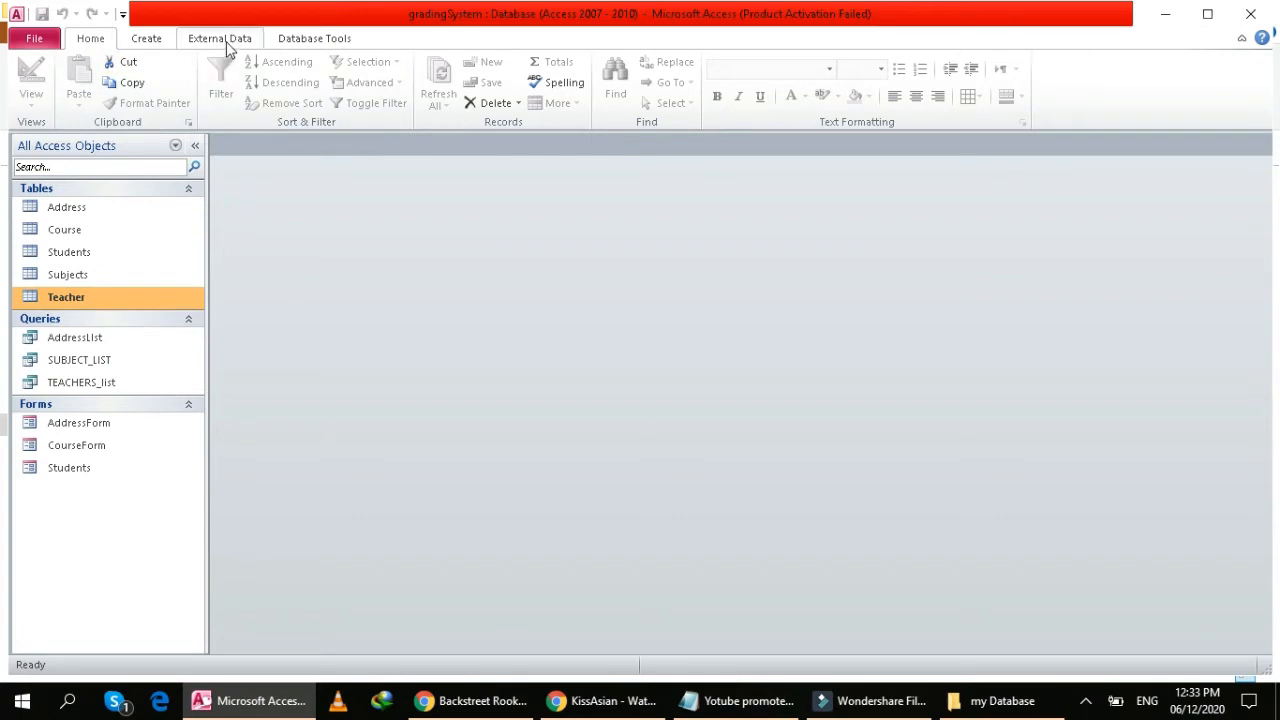
Create a new table, save it as School_year and show it in Design View.
left_click(150, 42)
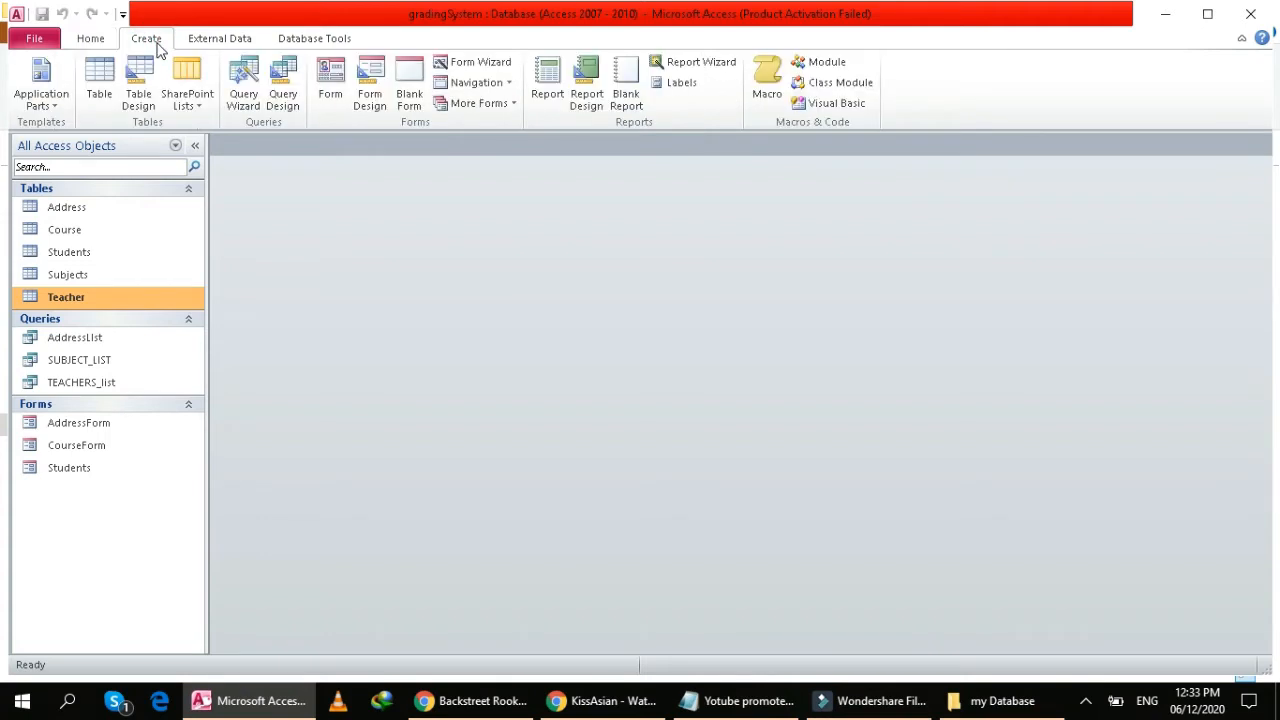
left_click(104, 85)
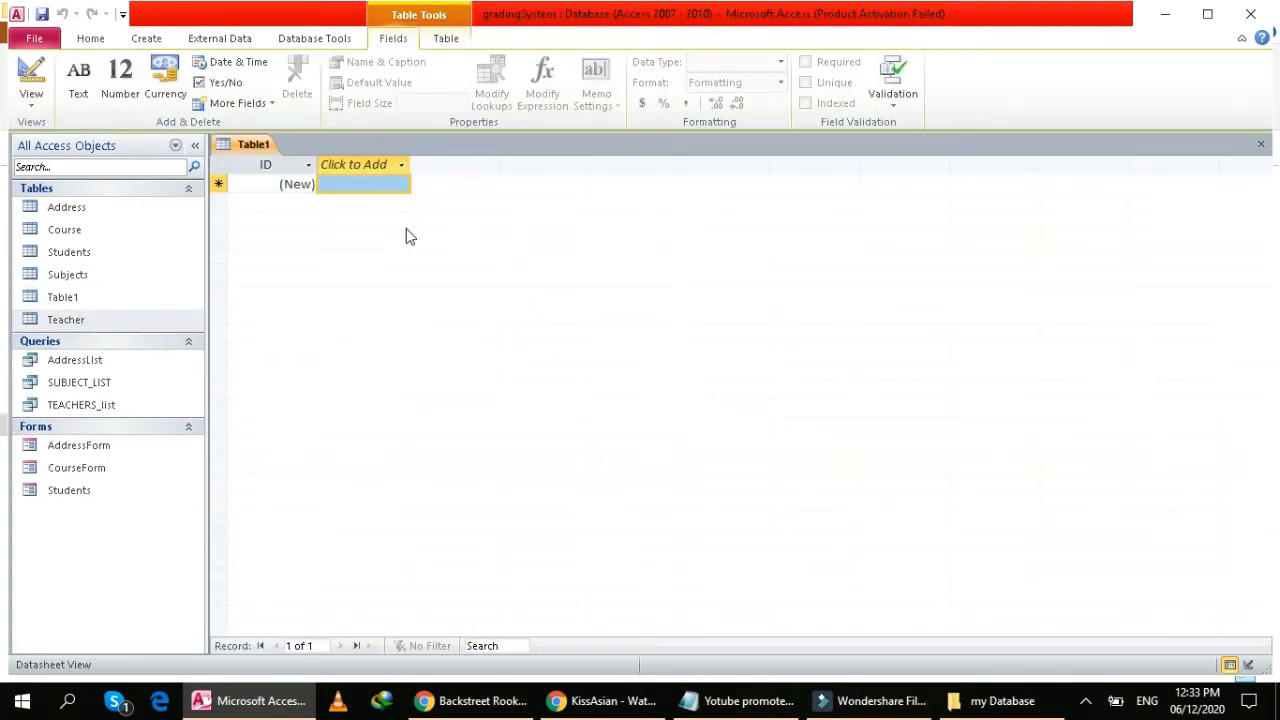
left_click(343, 183)
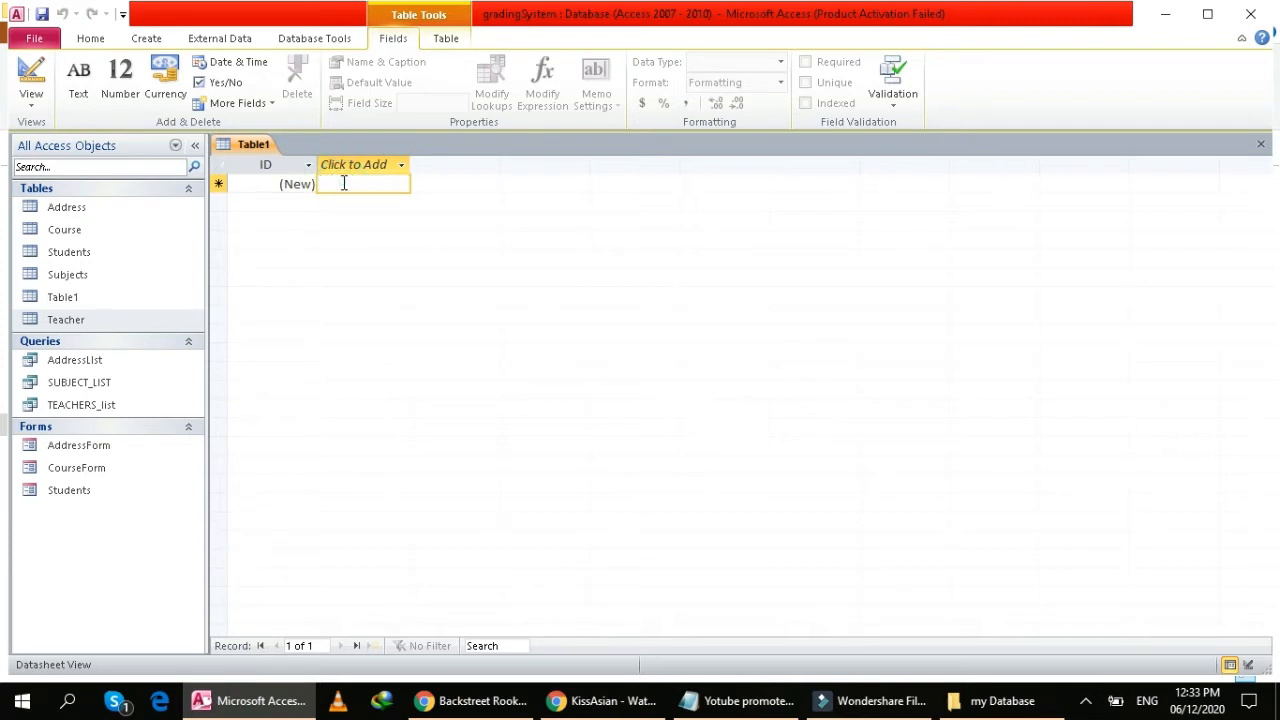
right_click(246, 145)
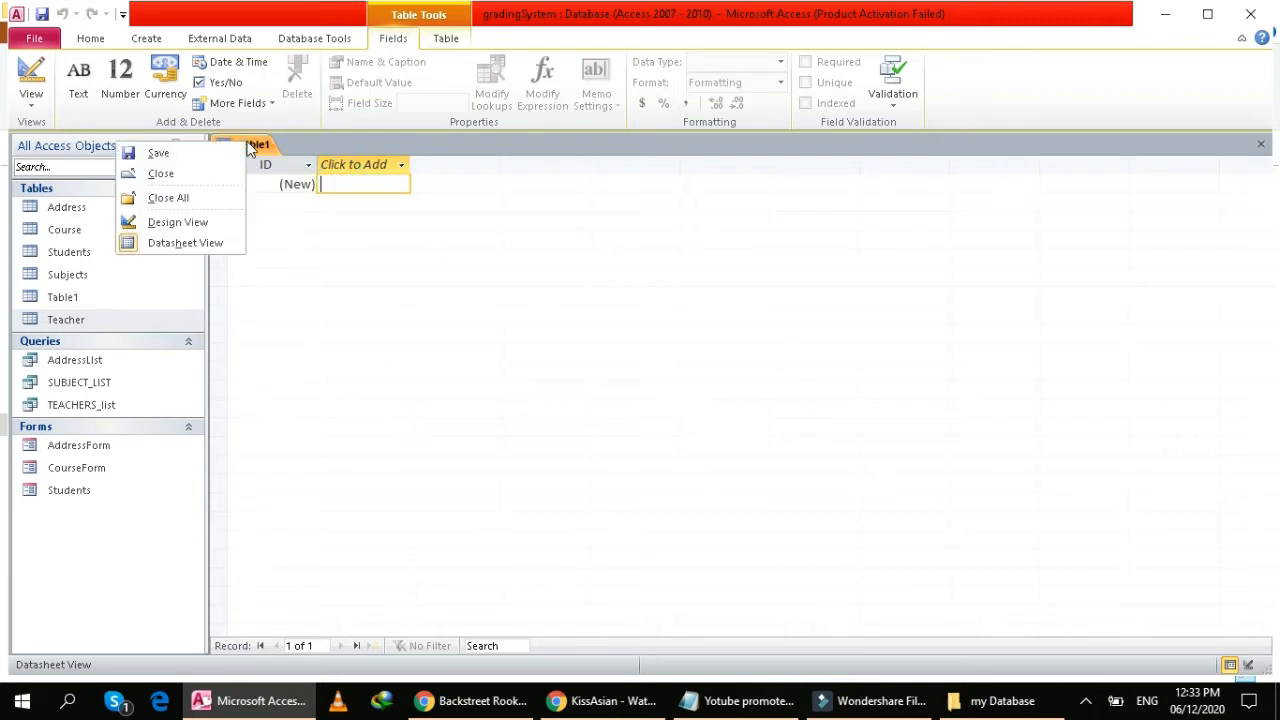
left_click(193, 222)
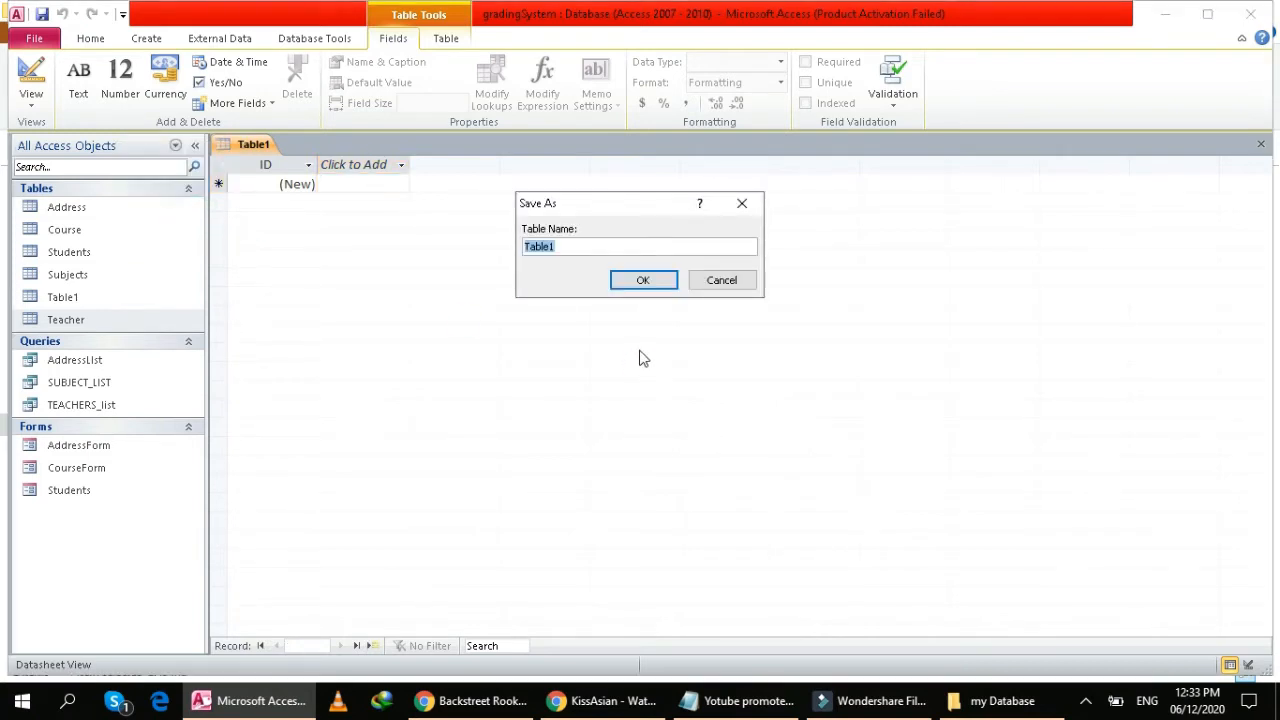
type("School_year")
left_click(641, 281)
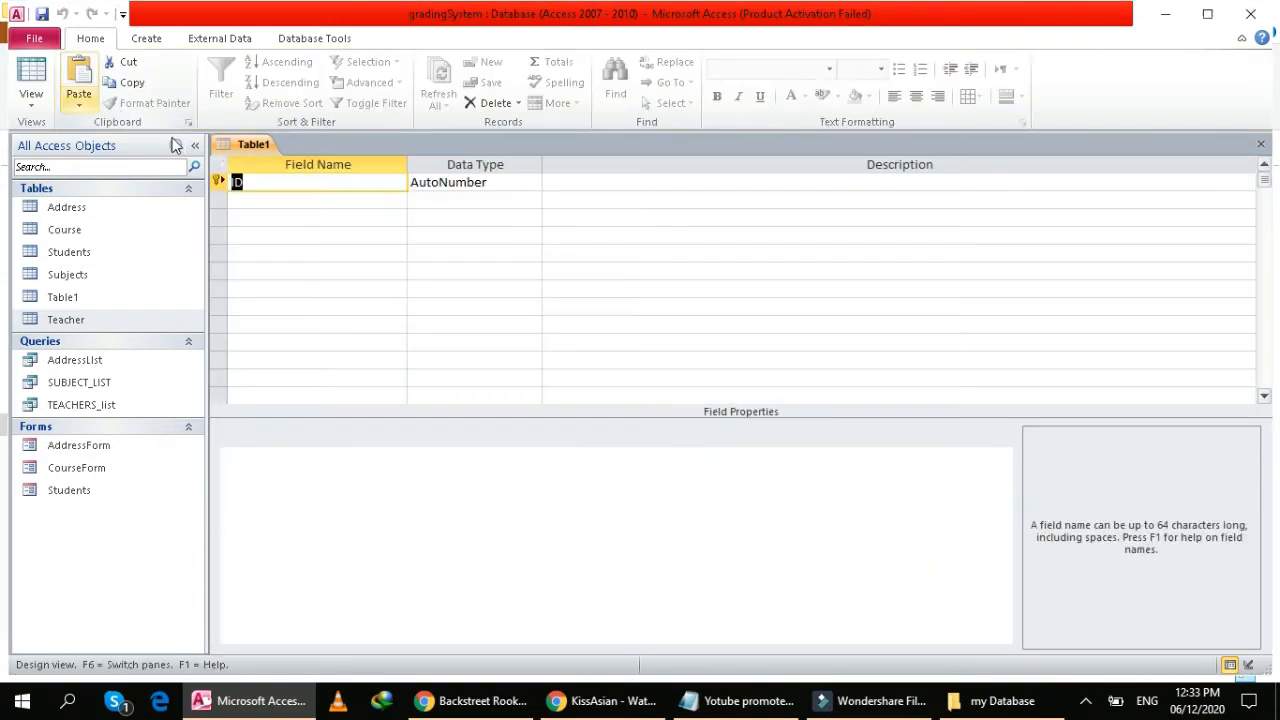
Add a field named YEAR below ID in the School_year table and save the table.
left_click(358, 204)
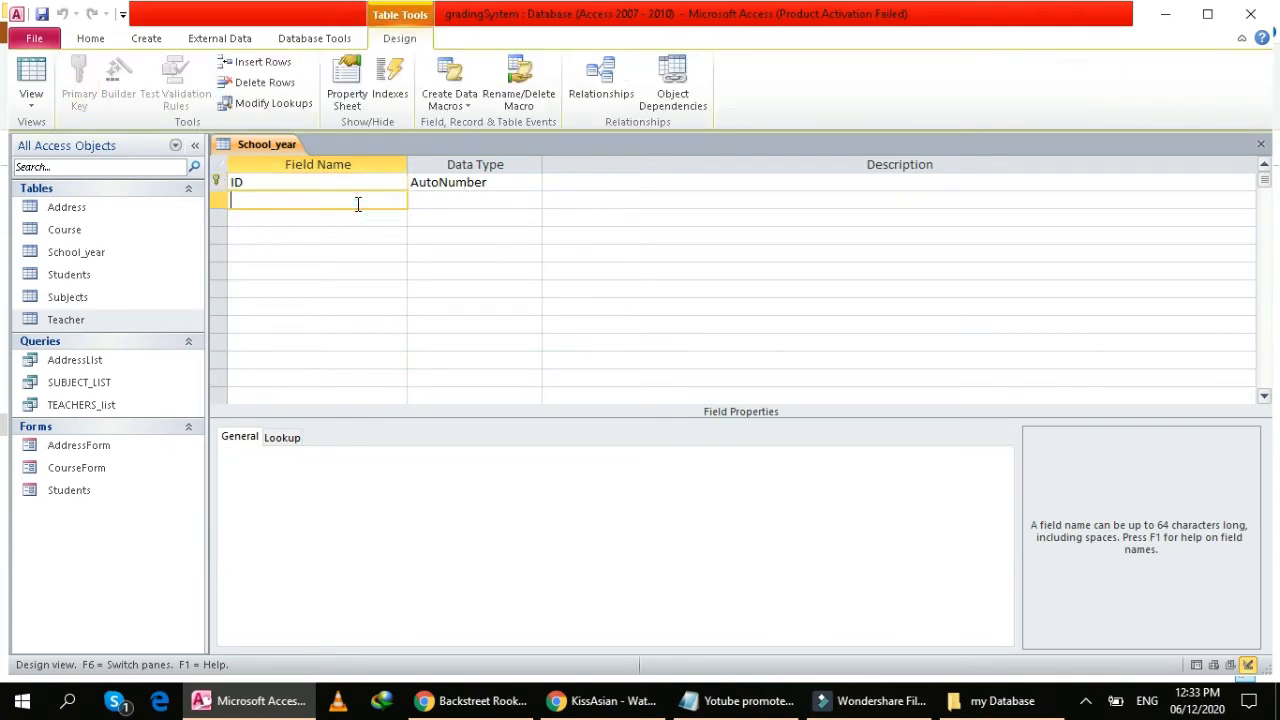
type("YE")
key("Caps_Lock")
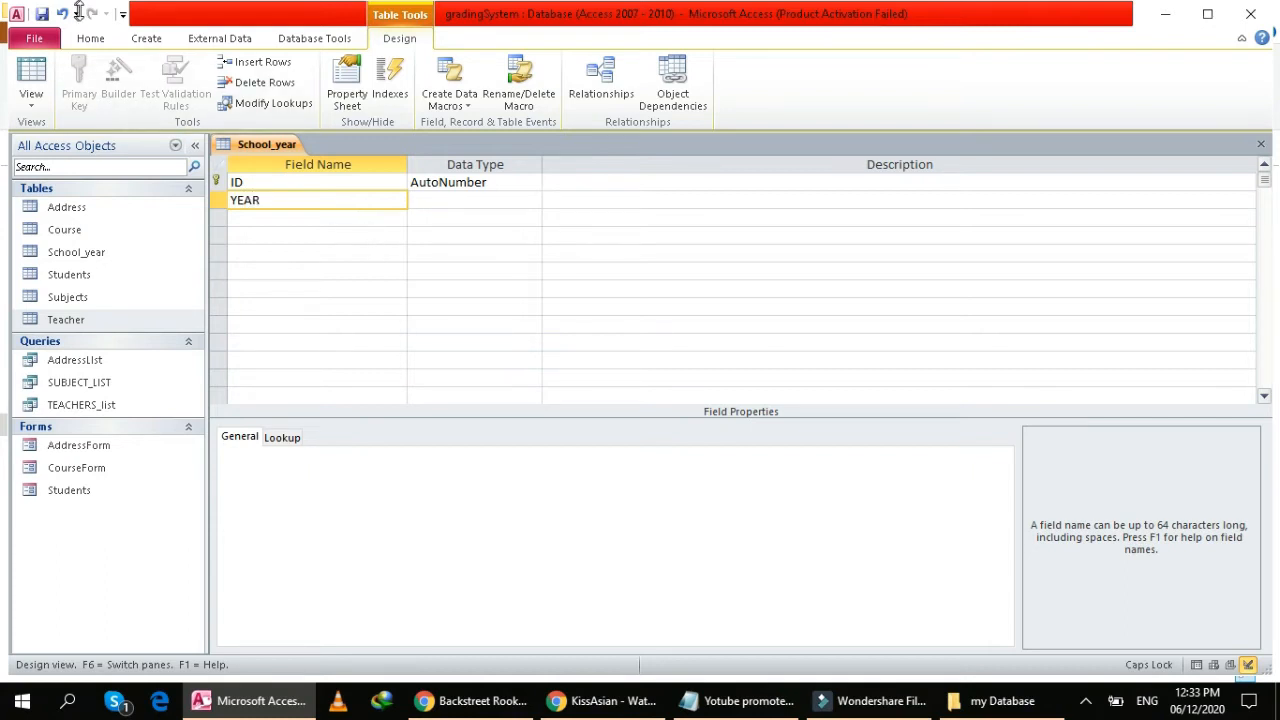
left_click(47, 20)
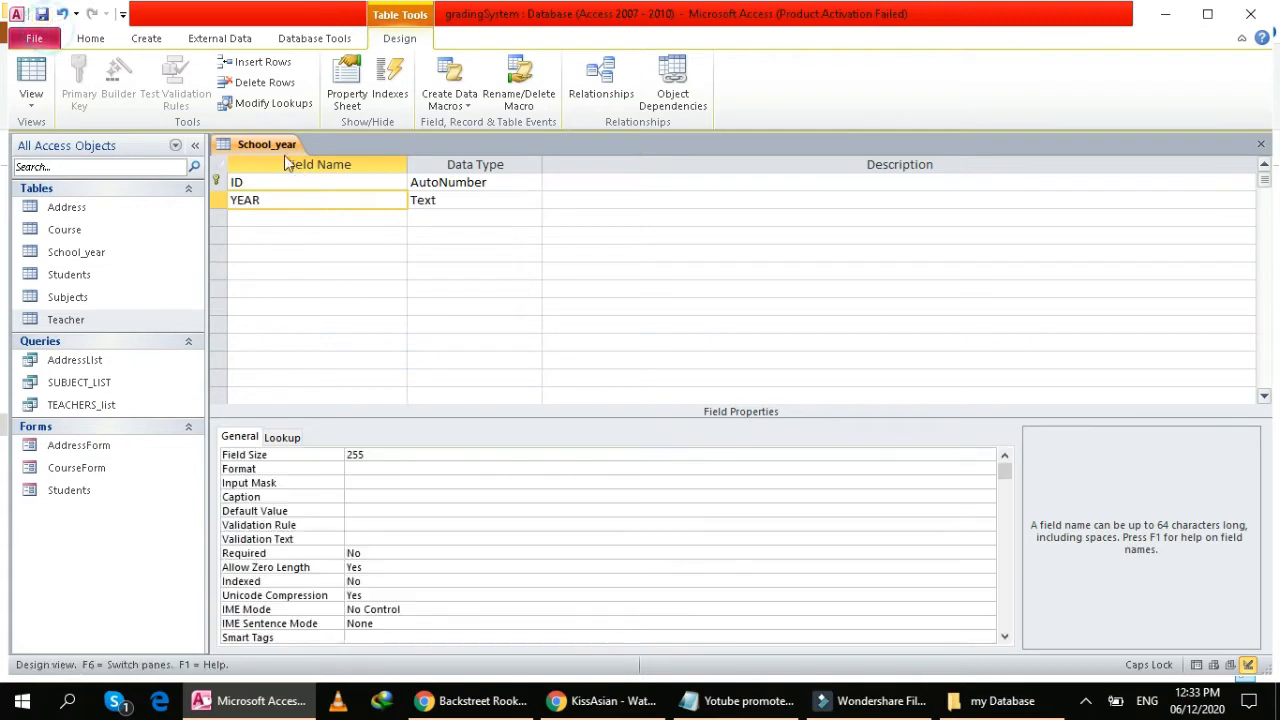
Open the Input Mask Wizard for the YEAR text field.
left_click(476, 200)
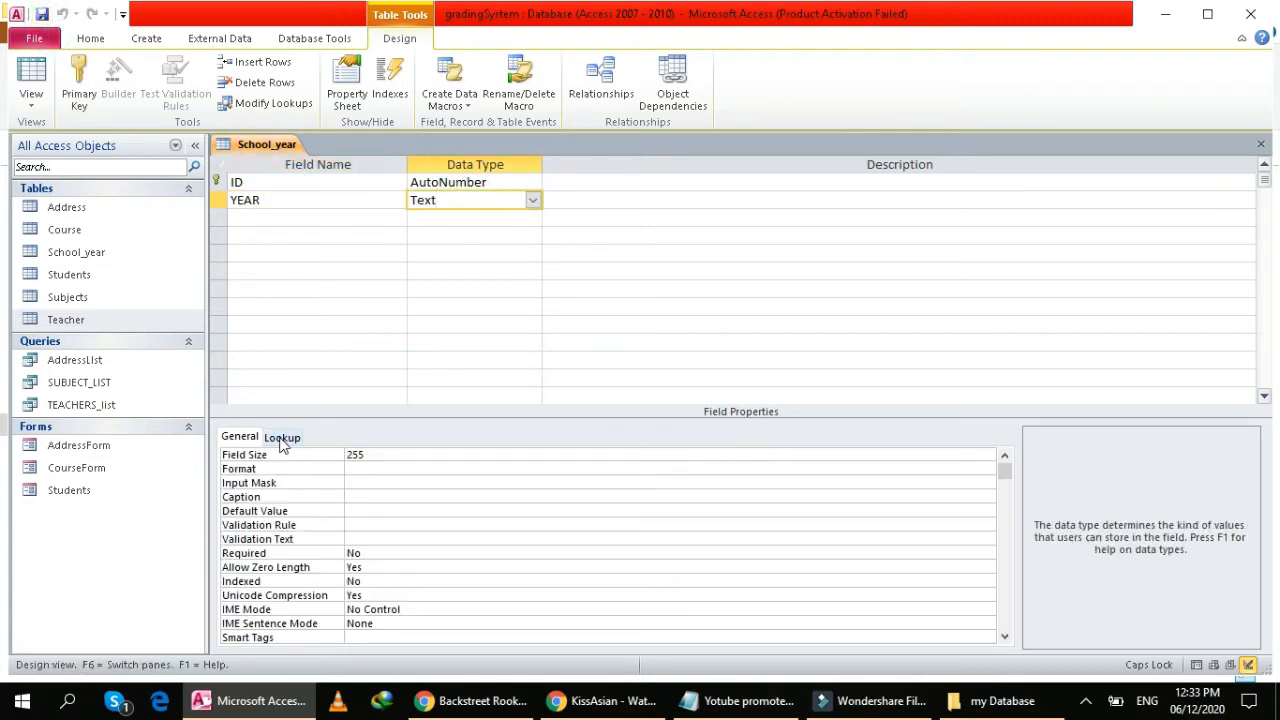
left_click(369, 484)
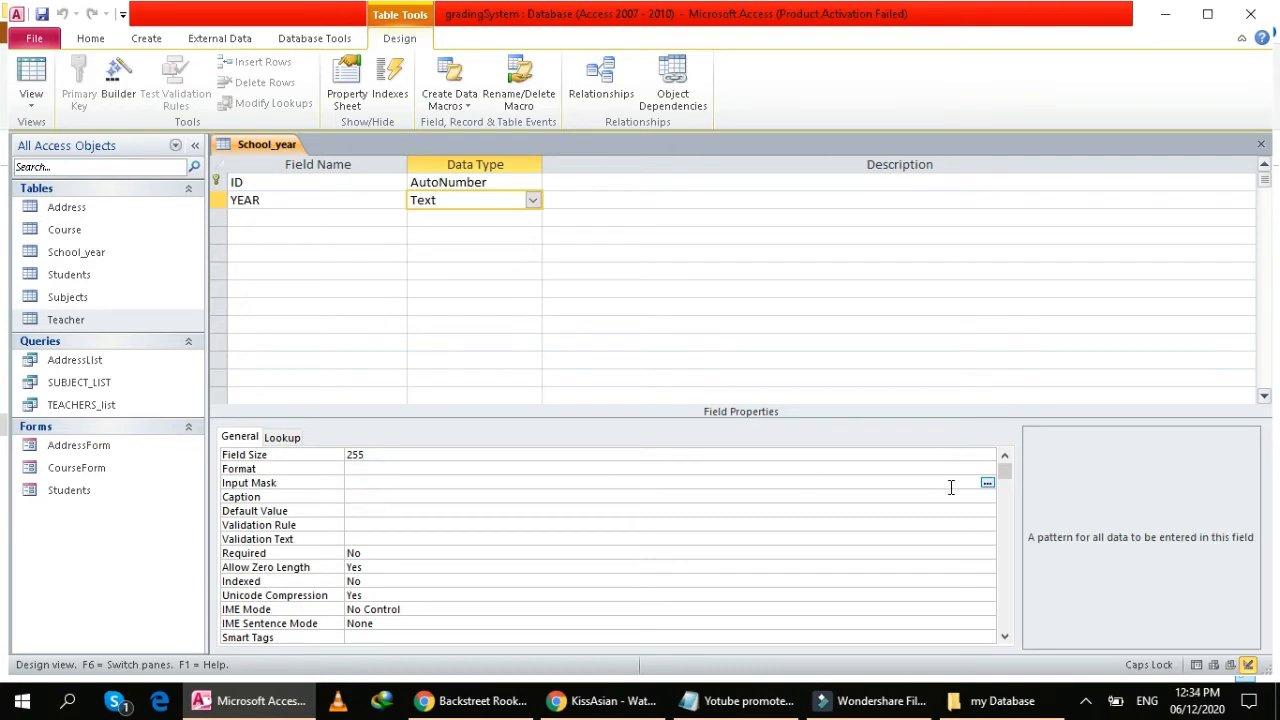
left_click(987, 483)
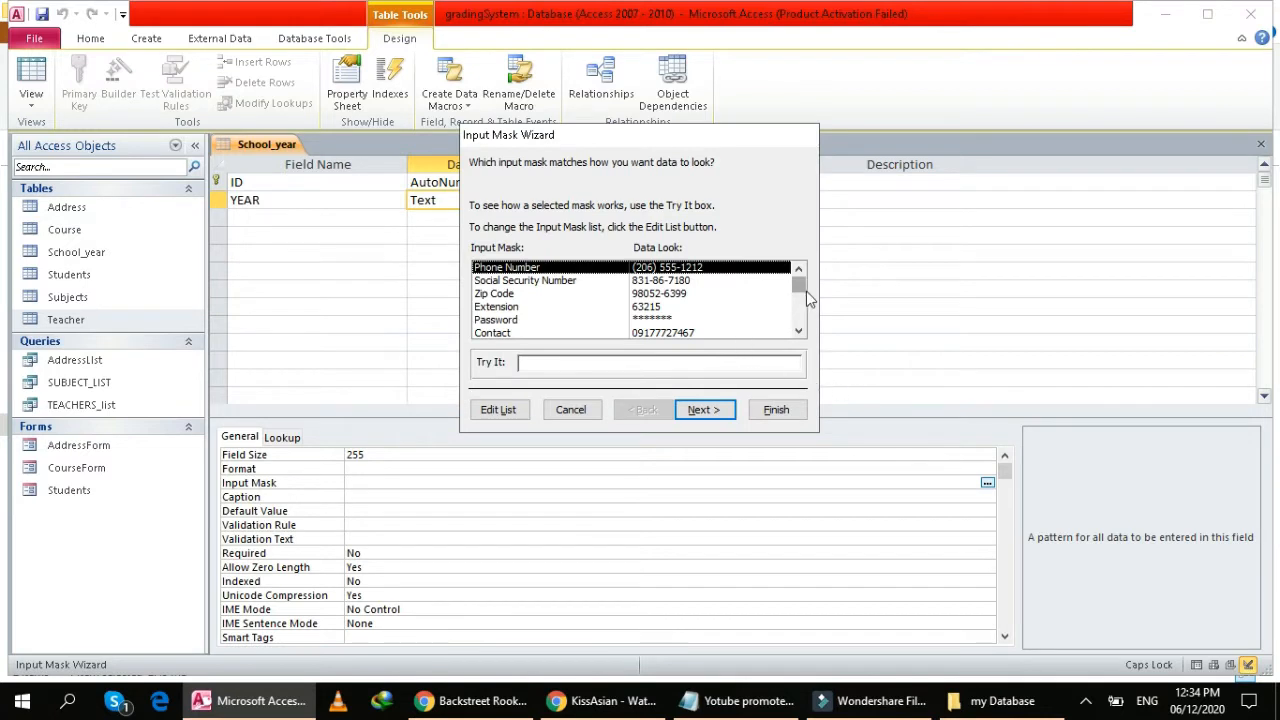
Examine the predefined input masks and the entry pattern of the Phone Number mask.
mouse_move(806, 287)
left_mouse_down()
mouse_move(800, 336)
mouse_move(799, 297)
left_mouse_up()
left_click(686, 362)
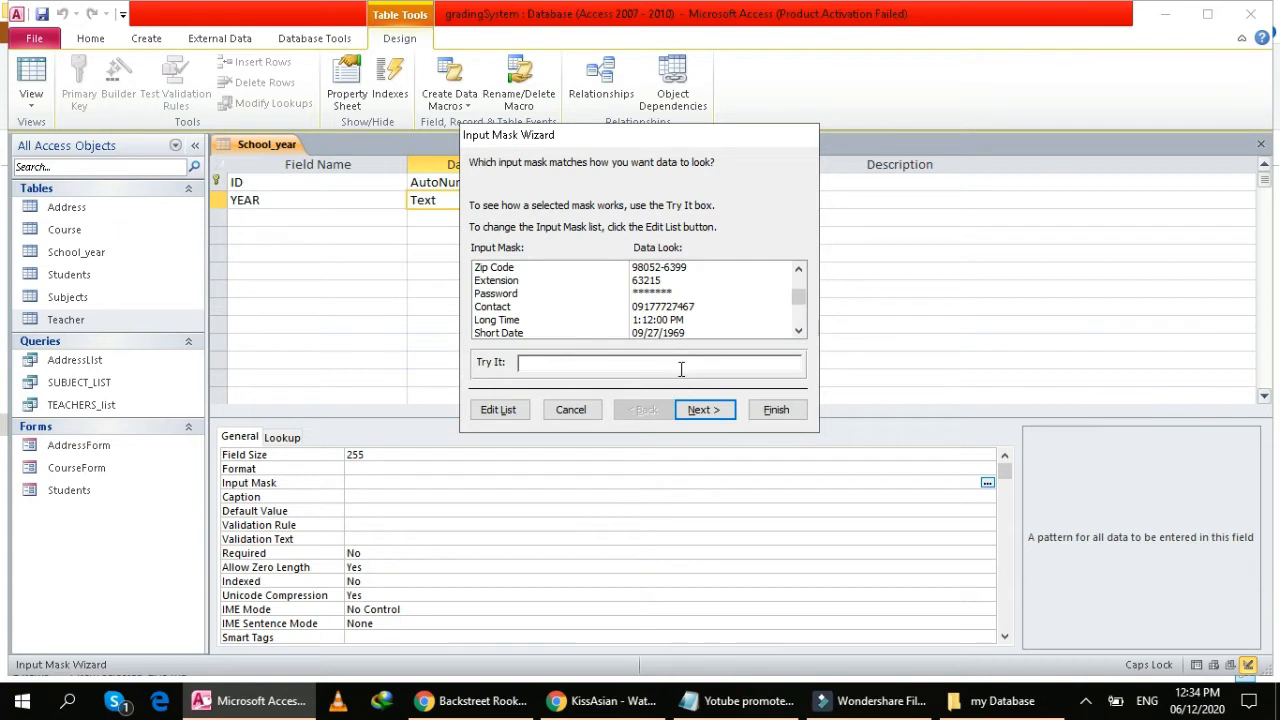
key("Left")
key("Left")
key("Left")
key("Left")
key("Left")
key("Left")
key("Left")
key("Left")
key("Left")
key("Left")
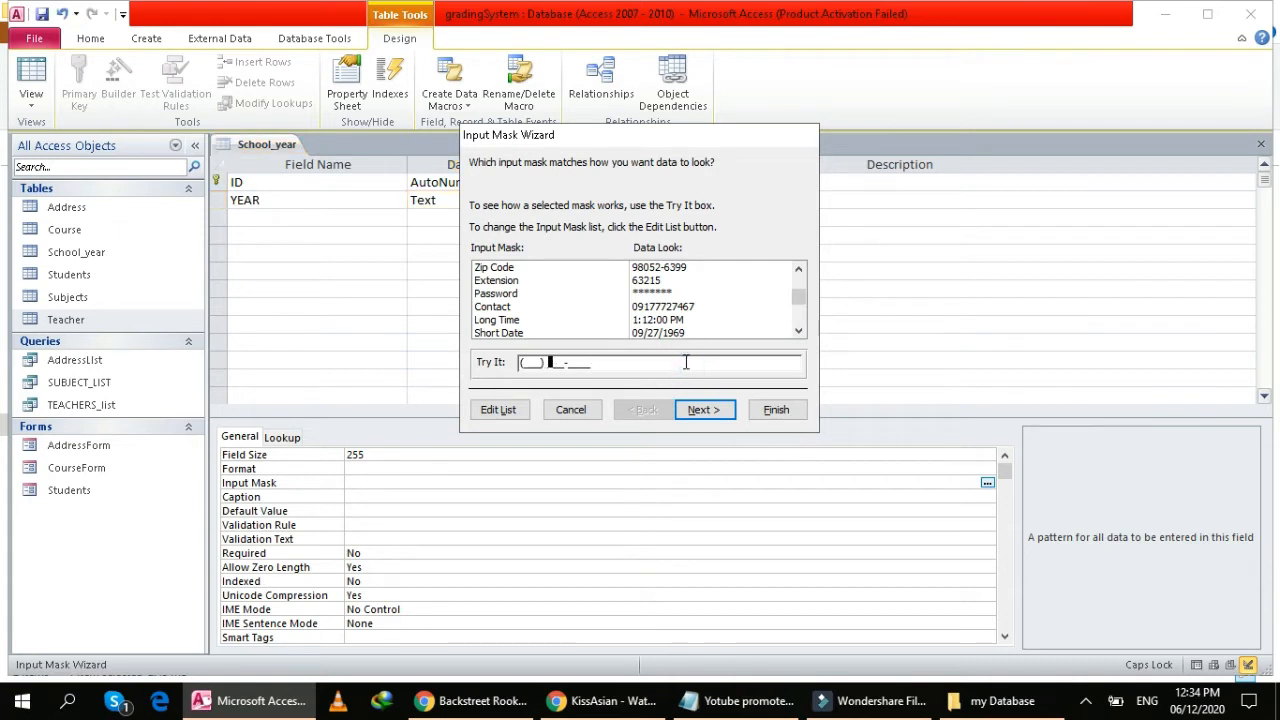
left_click(714, 413)
left_click(645, 410)
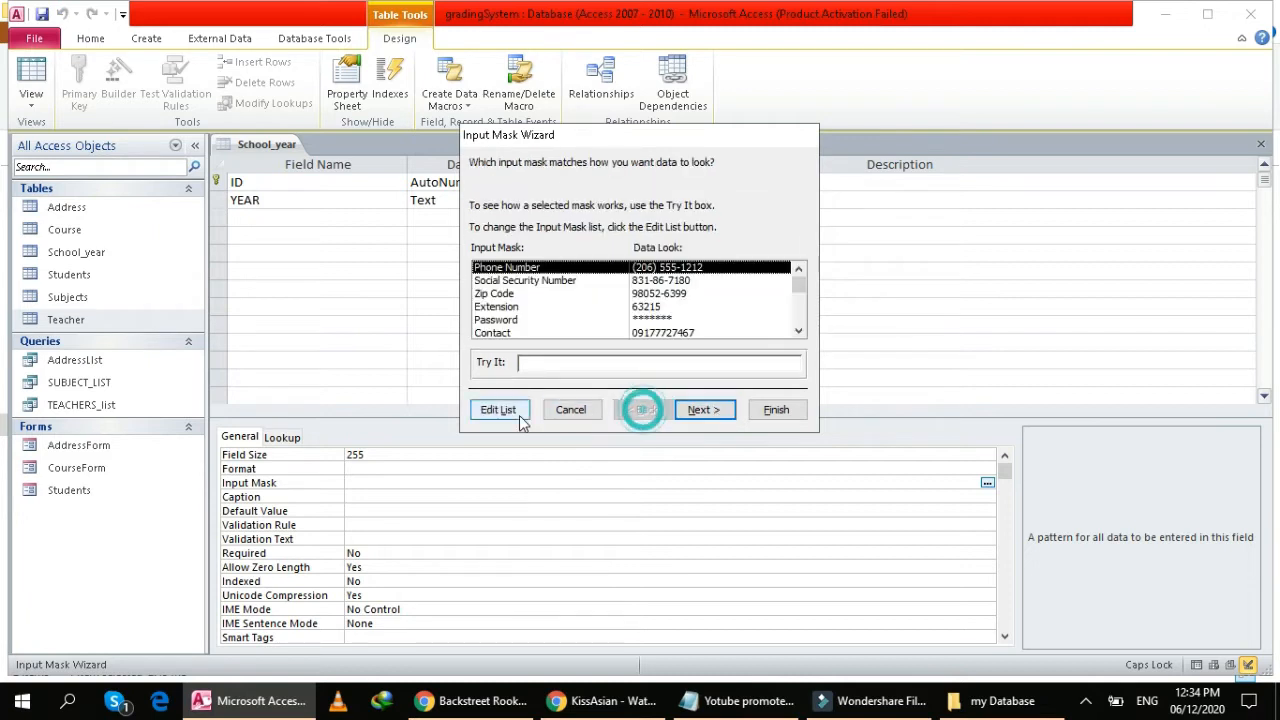
Redefine the Phone Number entry in the input mask list with the description YEAR and the input mask 0000.
left_click(518, 414)
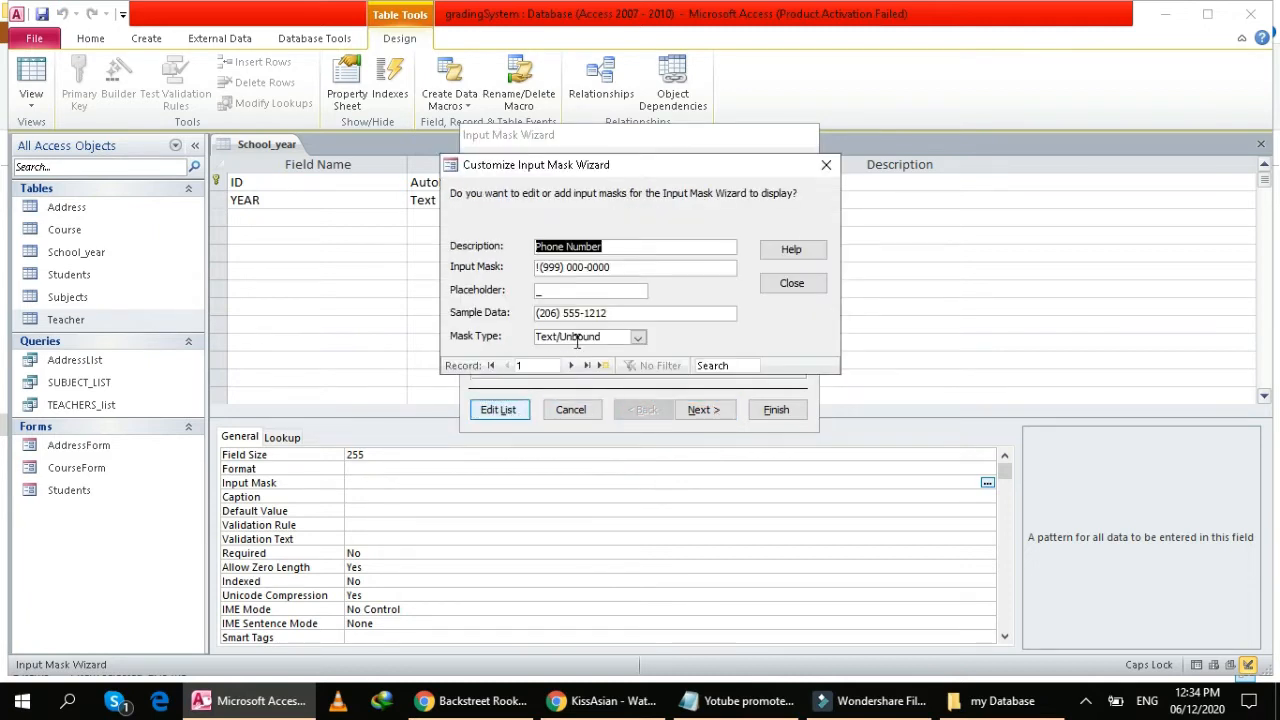
type("YE")
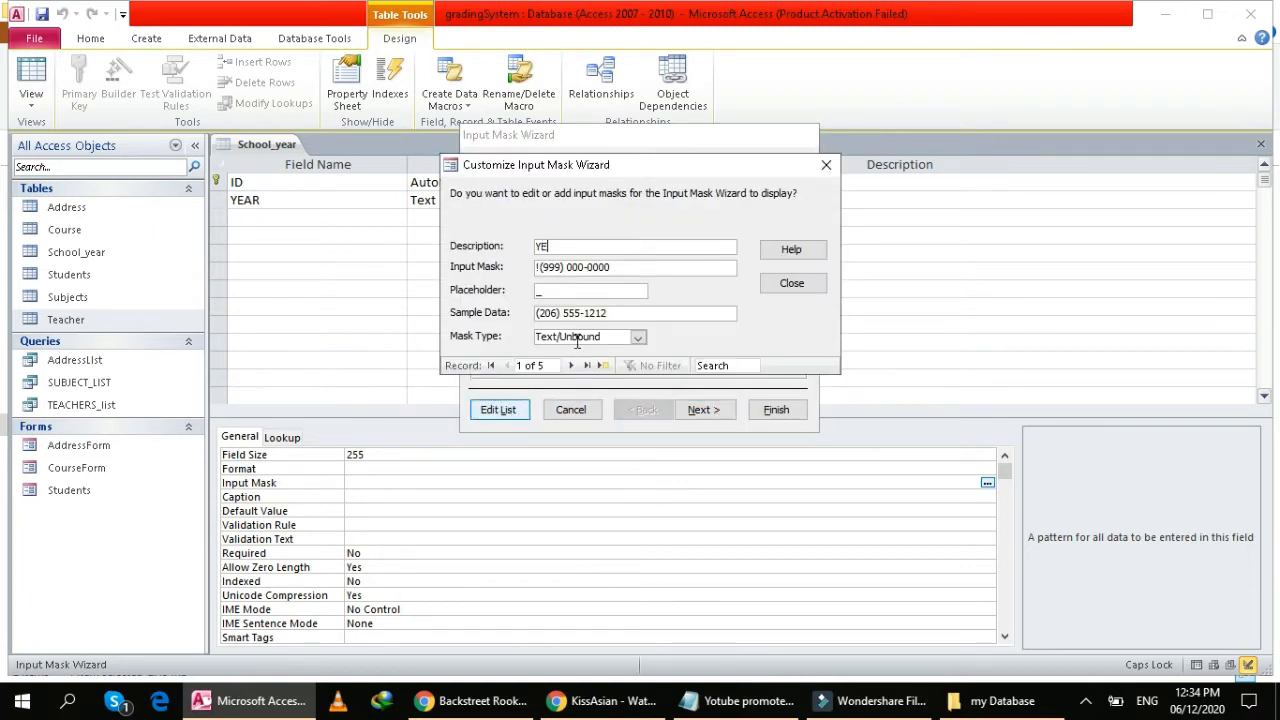
type("SR")
key("Tab")
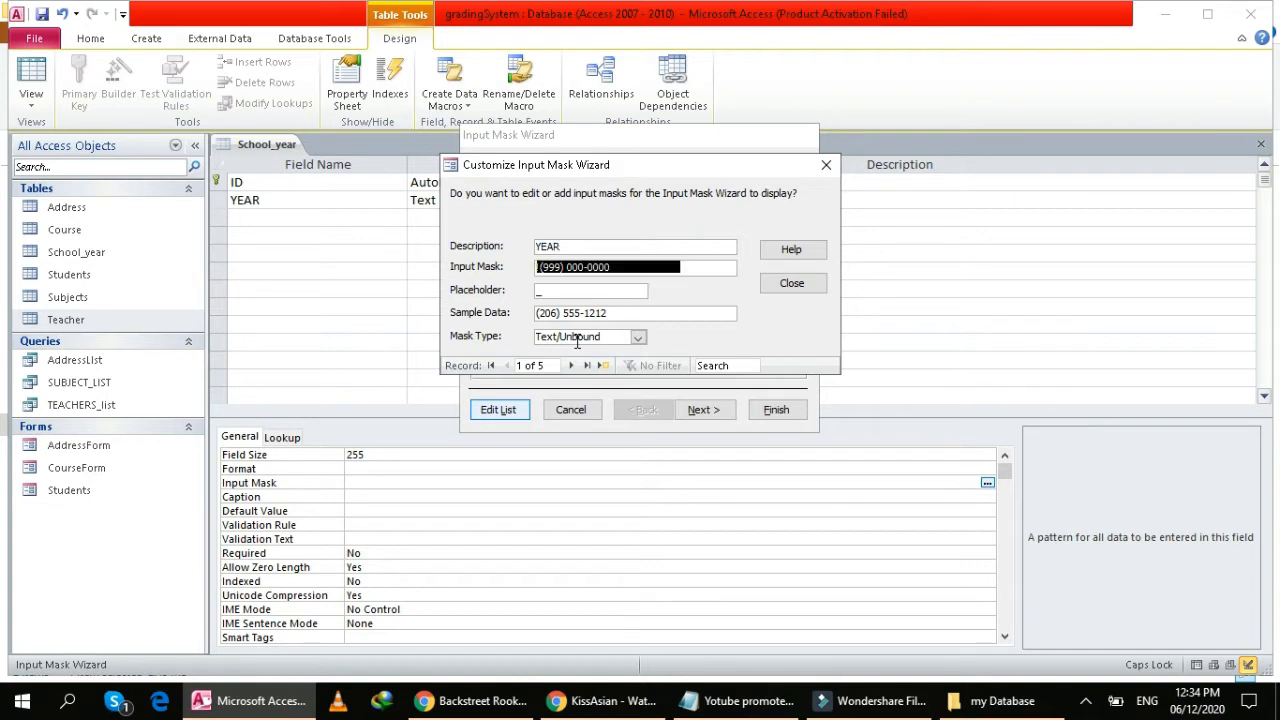
type("0")
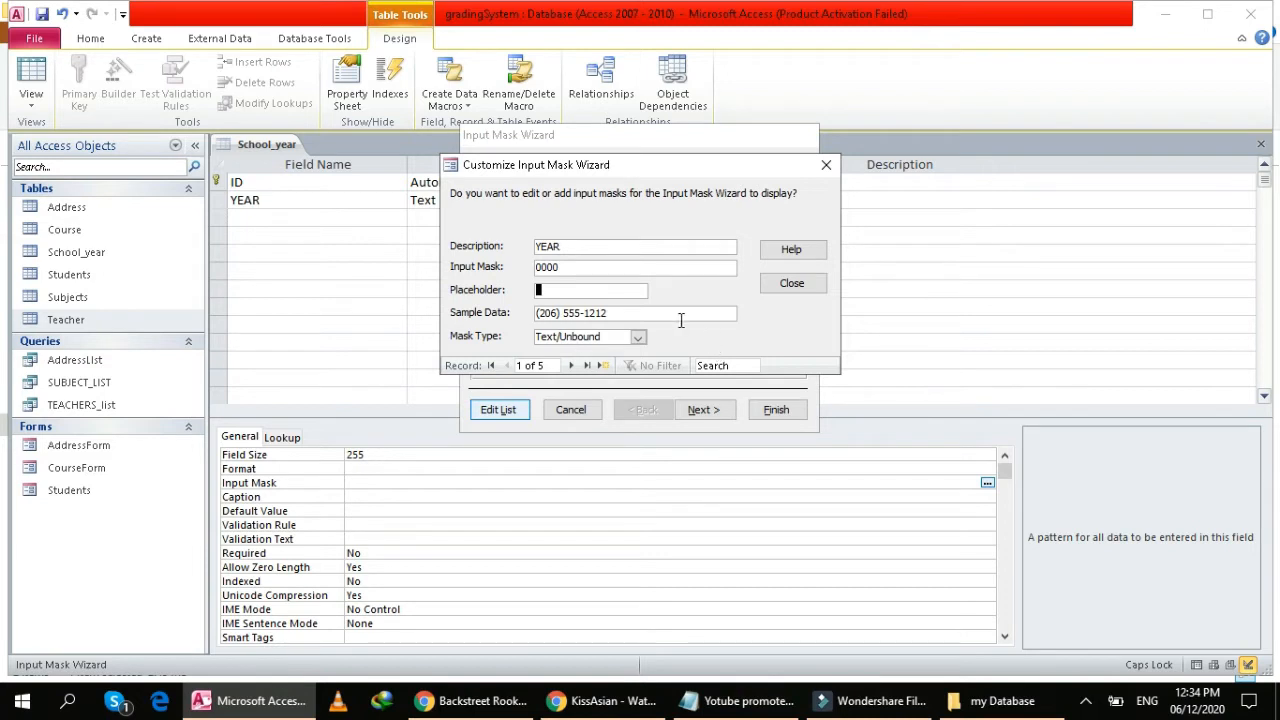
Set the YEAR mask's sample data to 2020 and clear its placeholder, keeping the Text/Unbound mask type.
left_click_drag(674, 316, 447, 315)
type("2020")
double_click(545, 290)
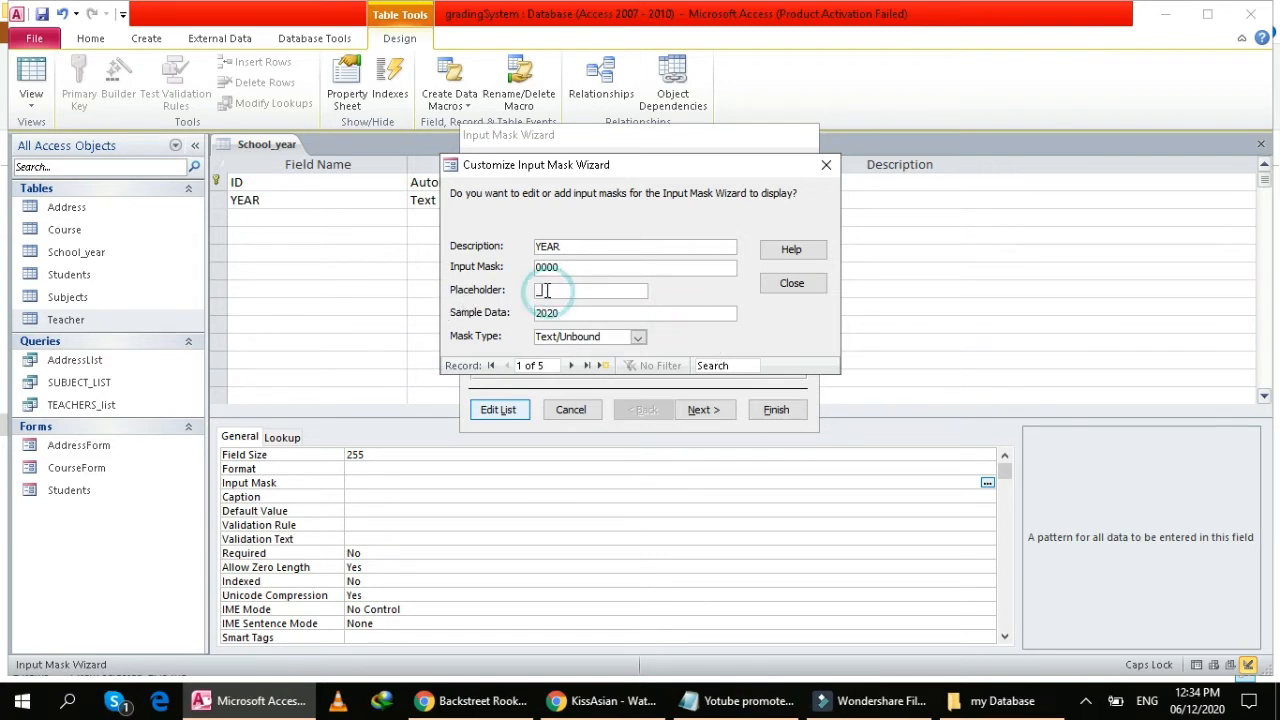
left_click(638, 337)
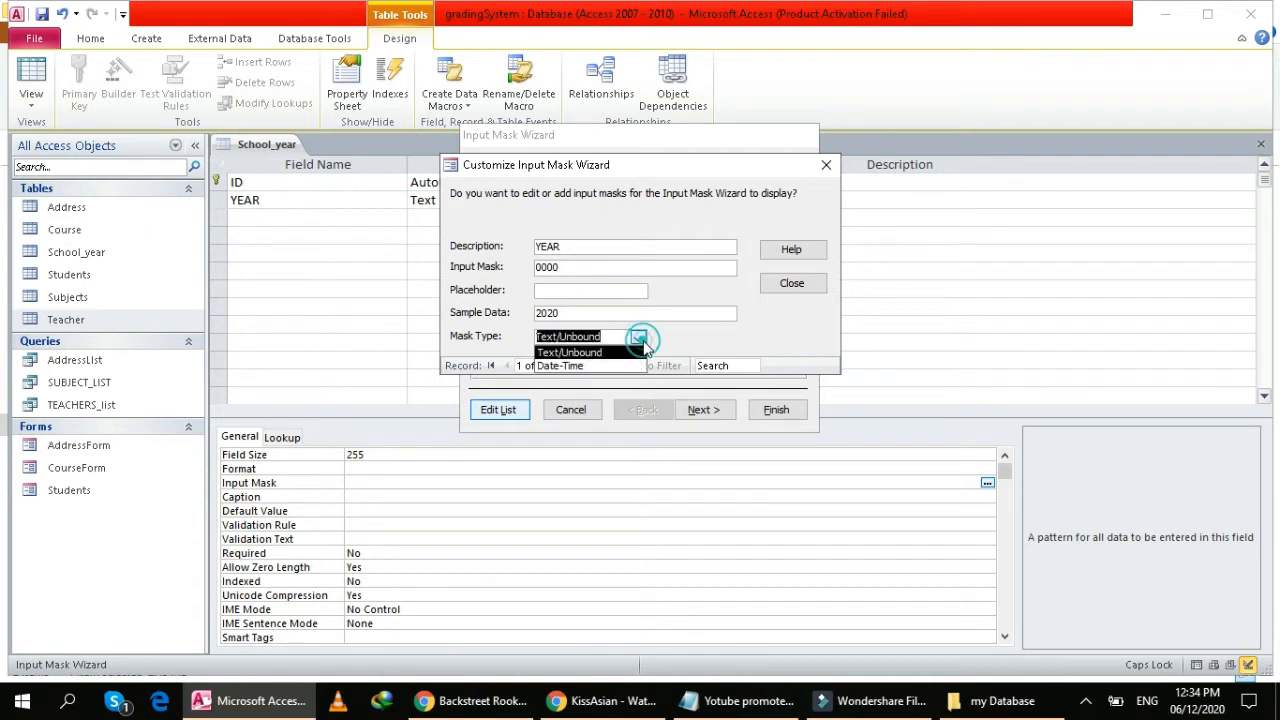
left_click(698, 336)
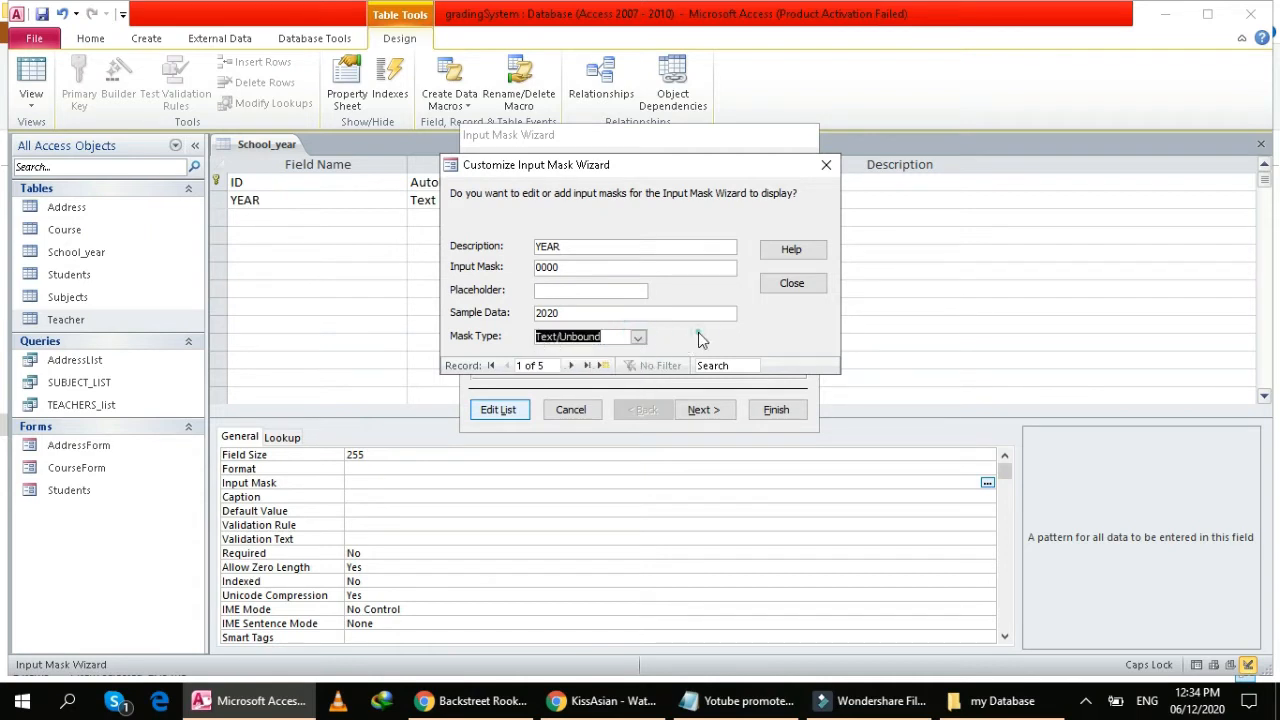
left_click(793, 284)
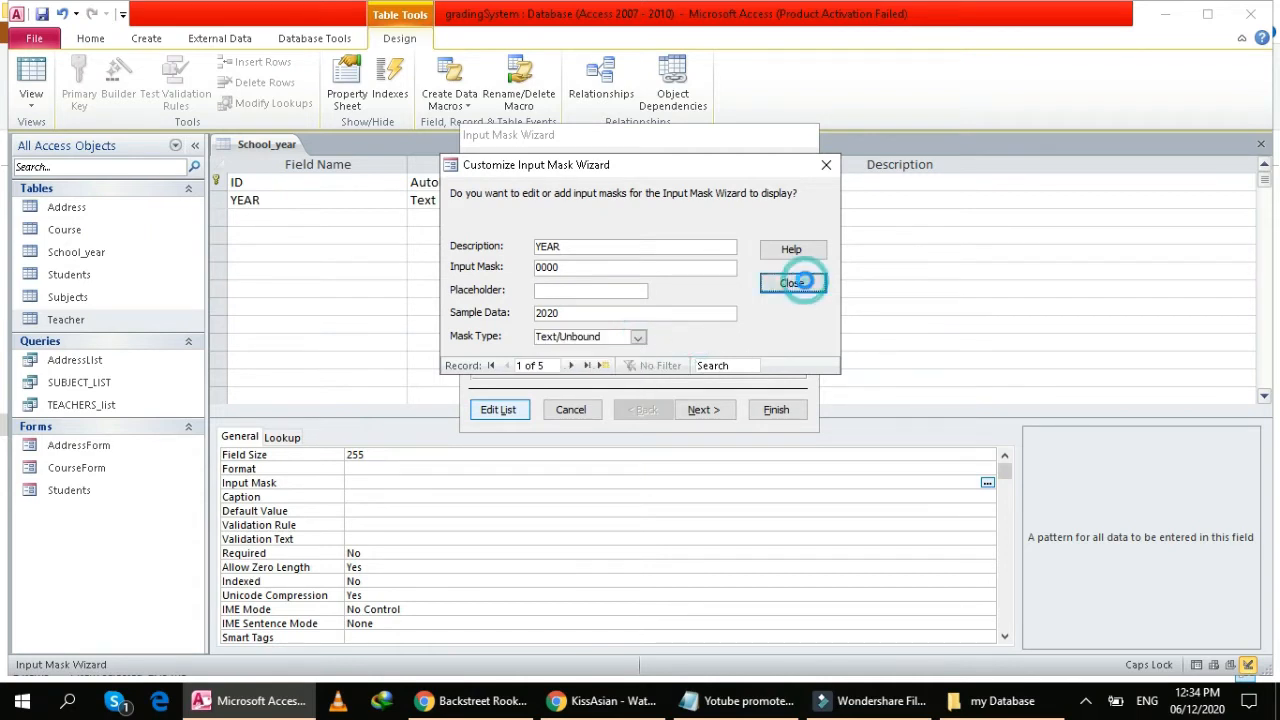
left_click(712, 414)
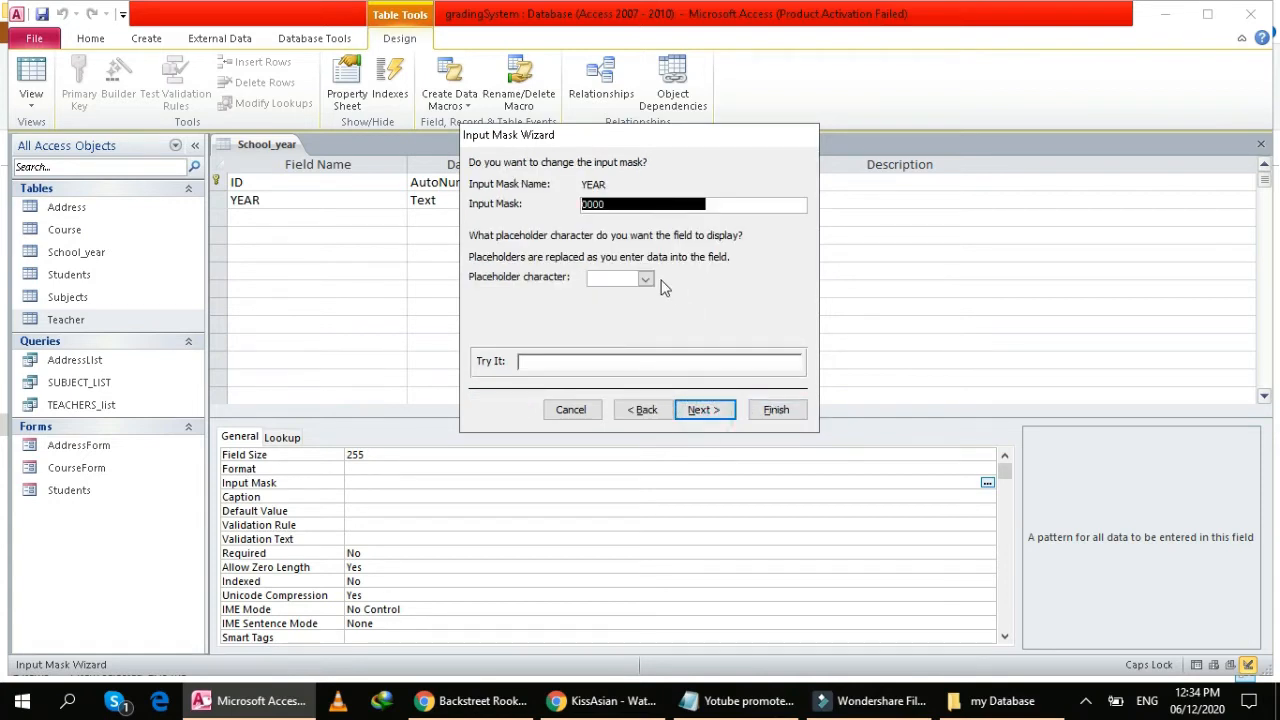
Test the YEAR mask with 2020, finish the mask storing data without its symbols, and close the School_year design.
left_click(755, 367)
left_click(756, 366)
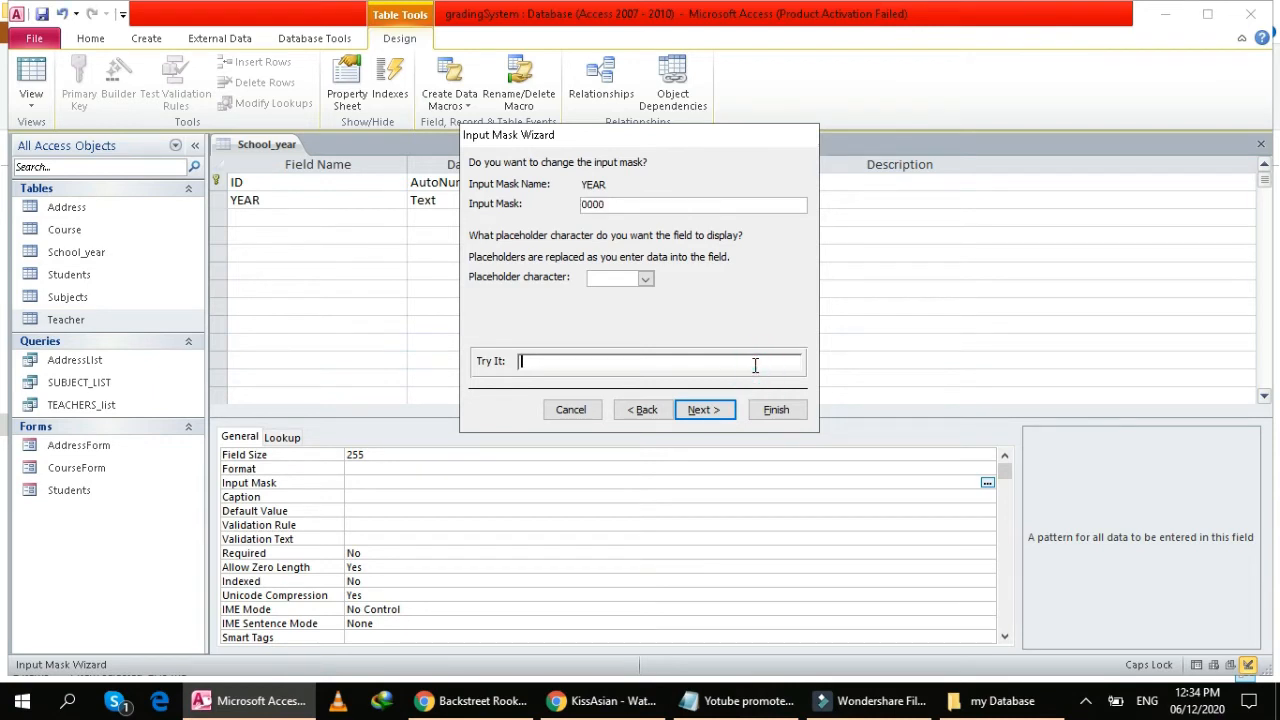
type("2020")
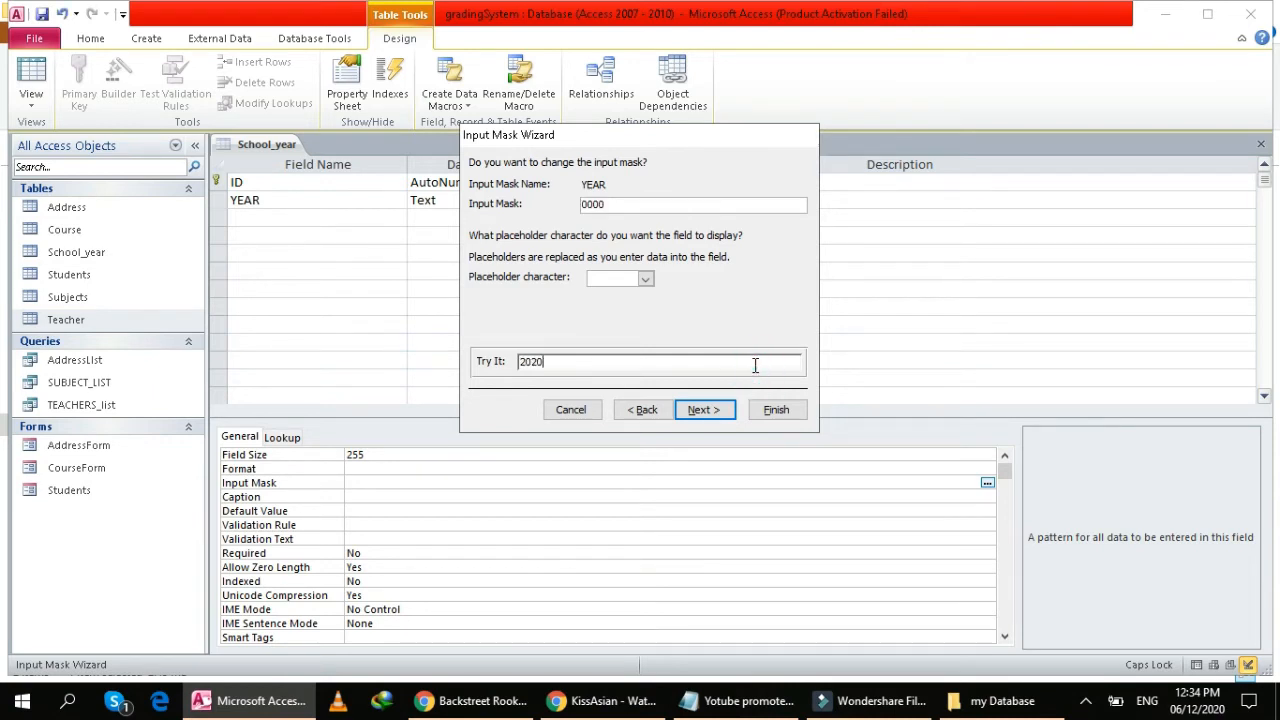
left_click(700, 409)
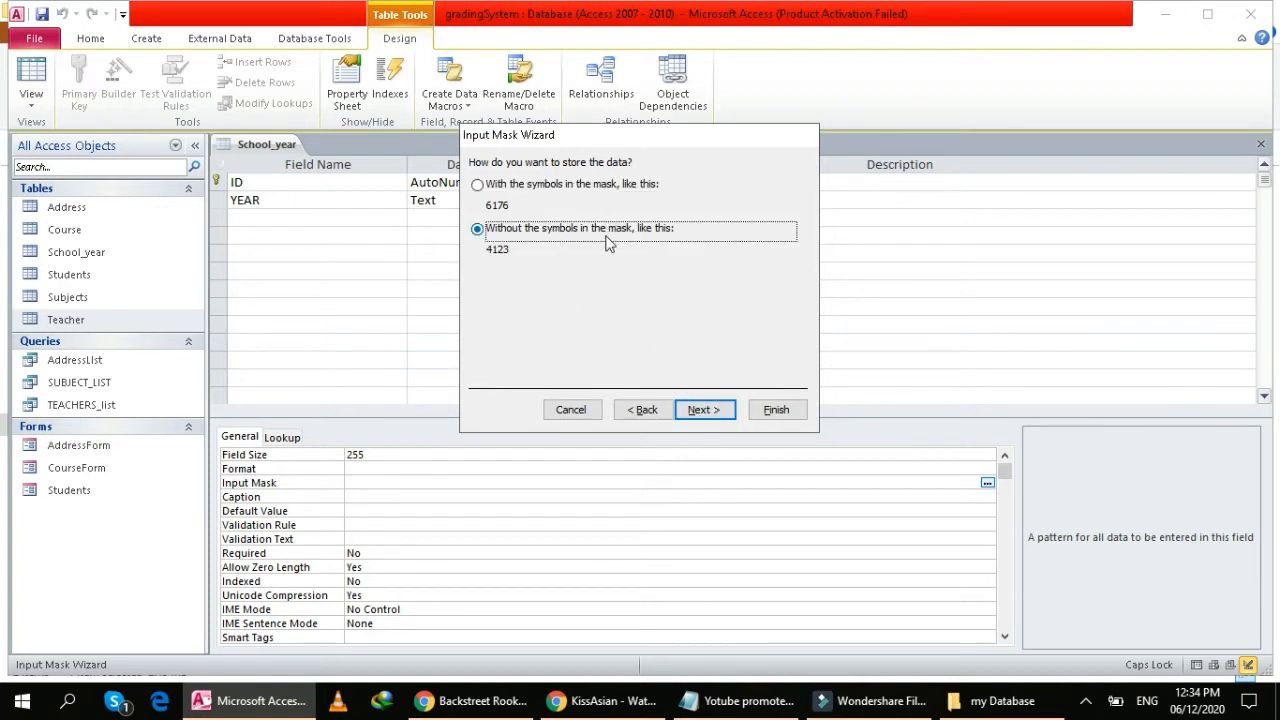
left_click(703, 410)
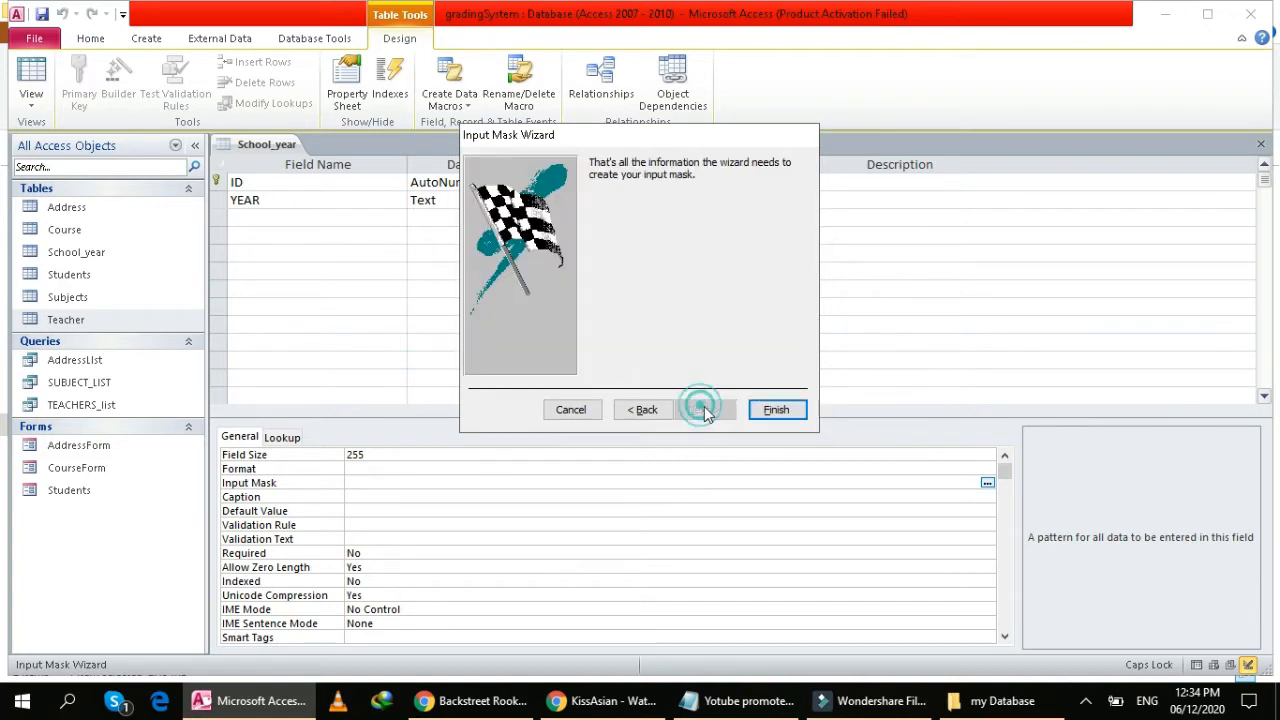
left_click(772, 409)
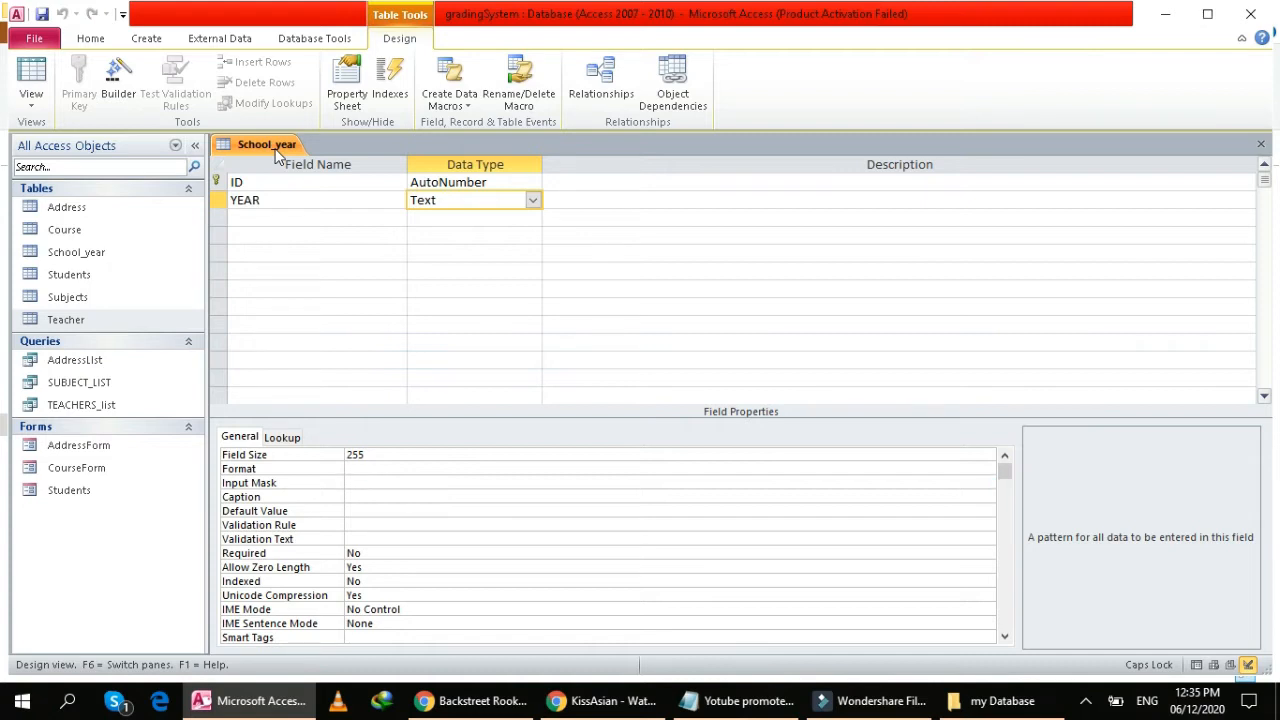
right_click(272, 148)
left_click(226, 182)
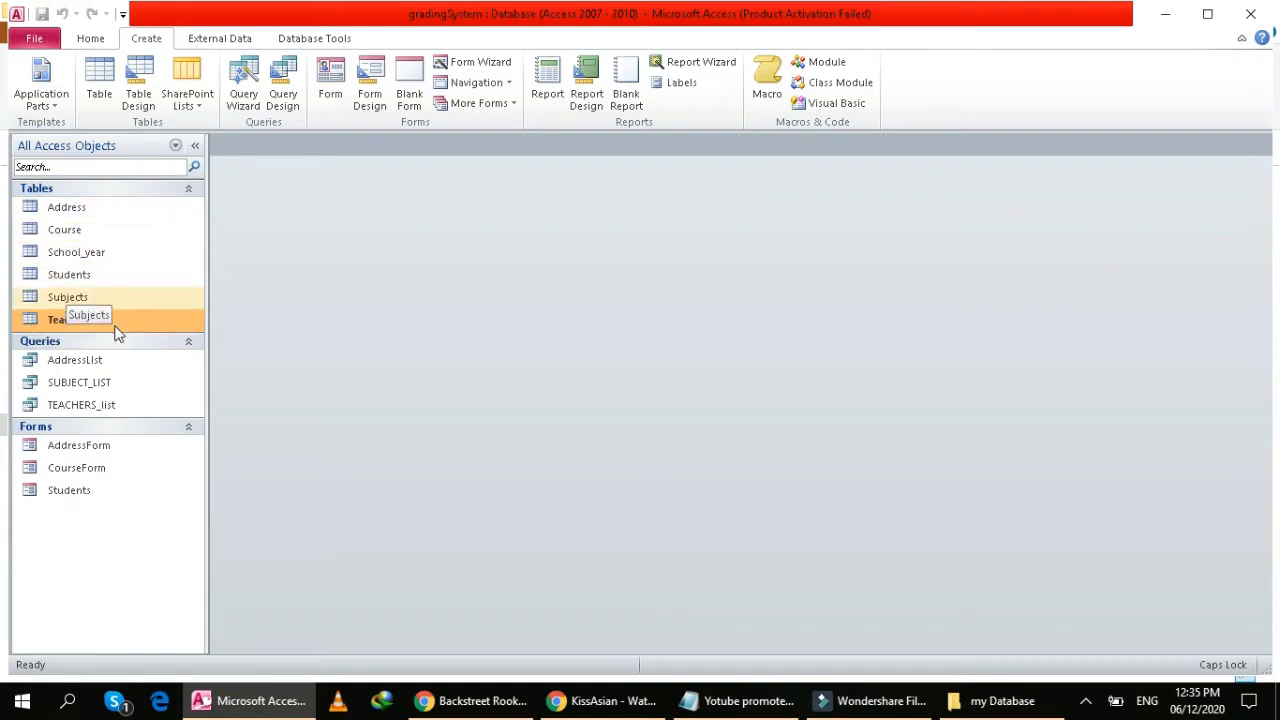
Enter 2020 as the YEAR of the first School_year record, save it and close the table.
double_click(98, 258)
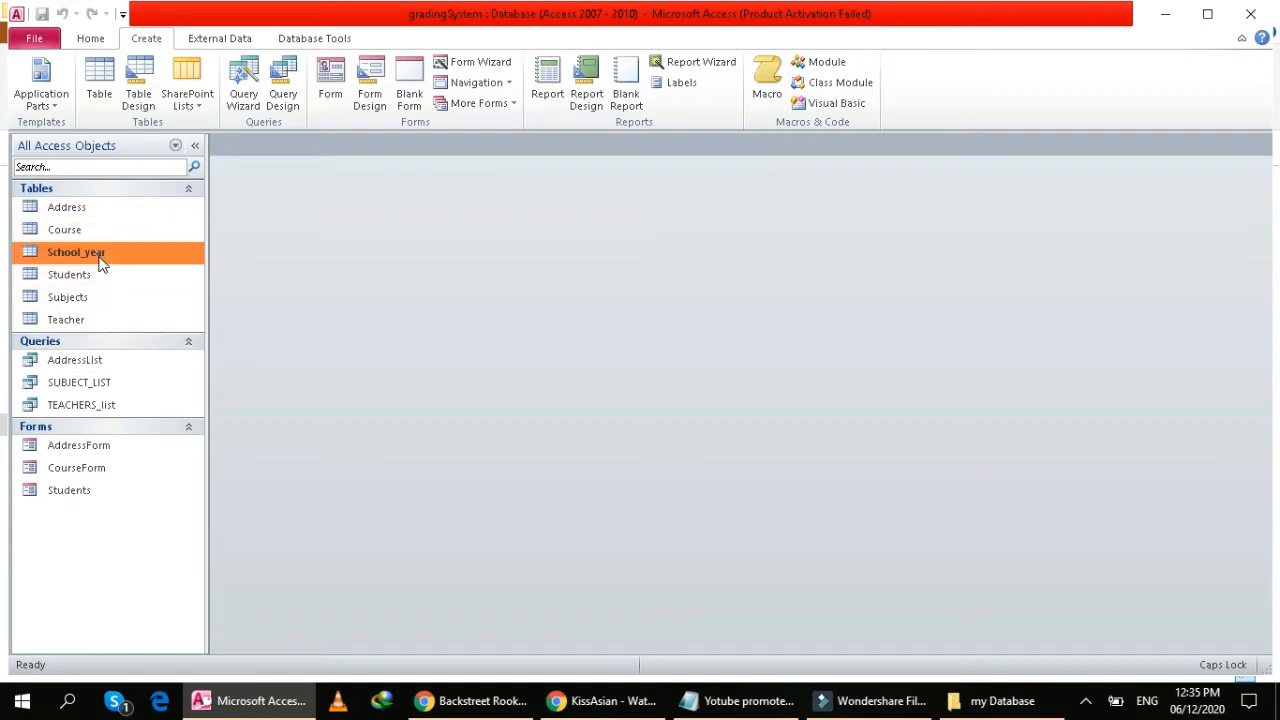
left_click(363, 187)
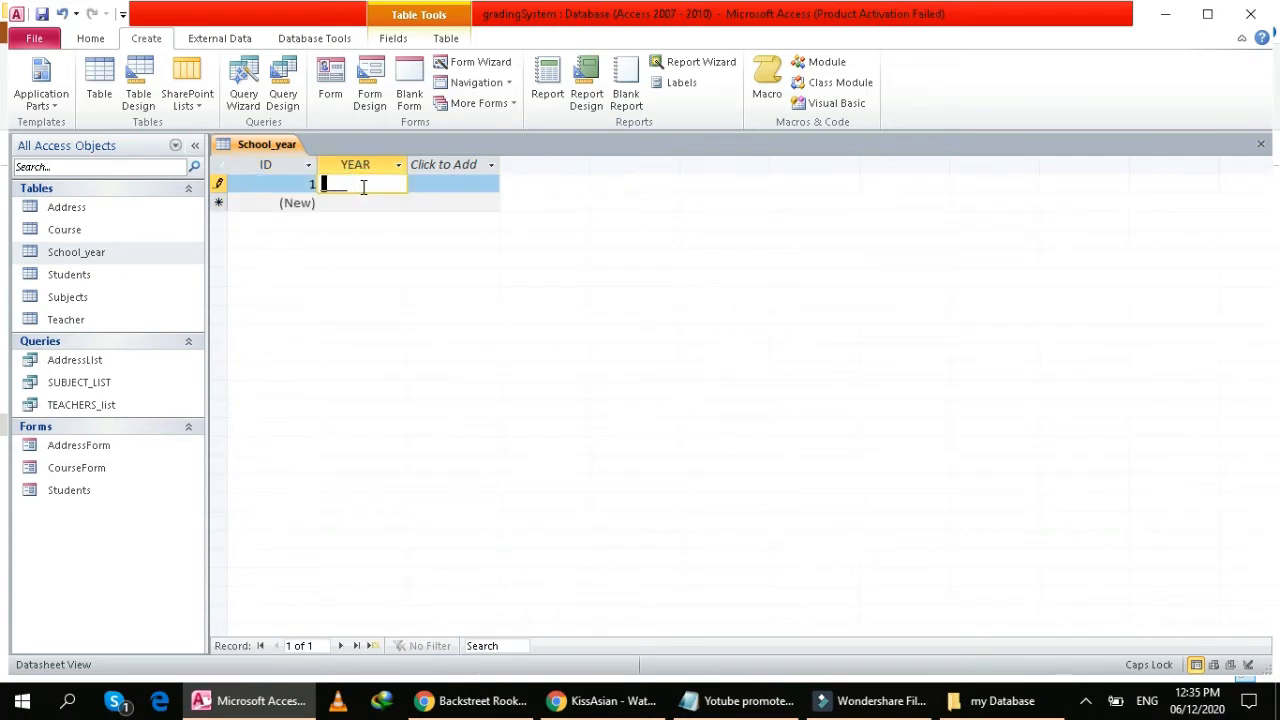
type("2020")
left_click(41, 14)
right_click(280, 147)
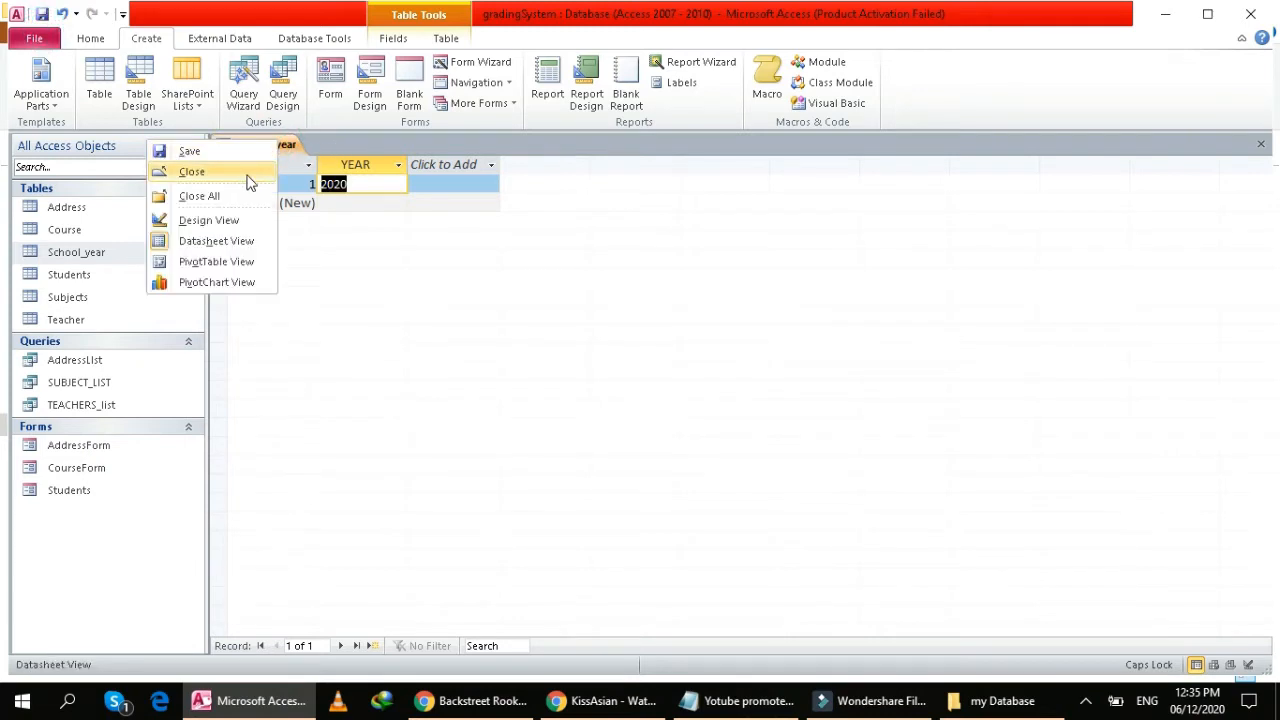
left_click(245, 173)
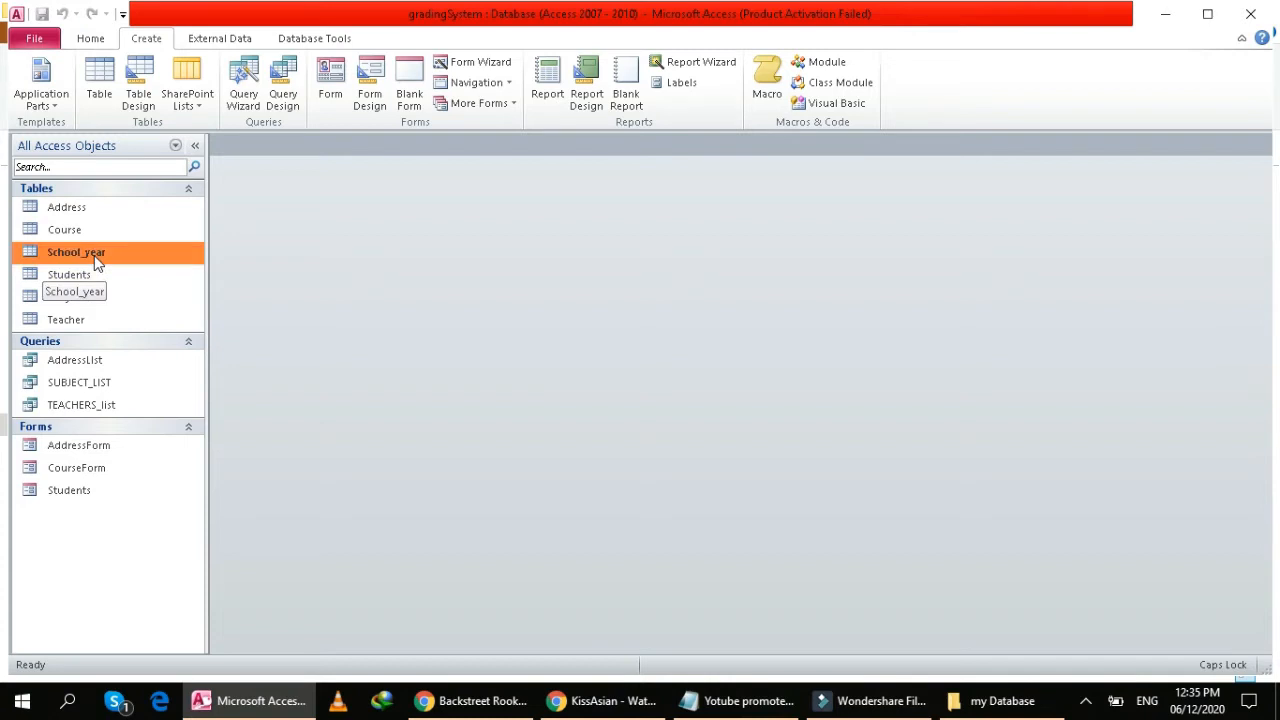
Create a new table and save it as SEMESTER for editing in Design View.
left_click(100, 88)
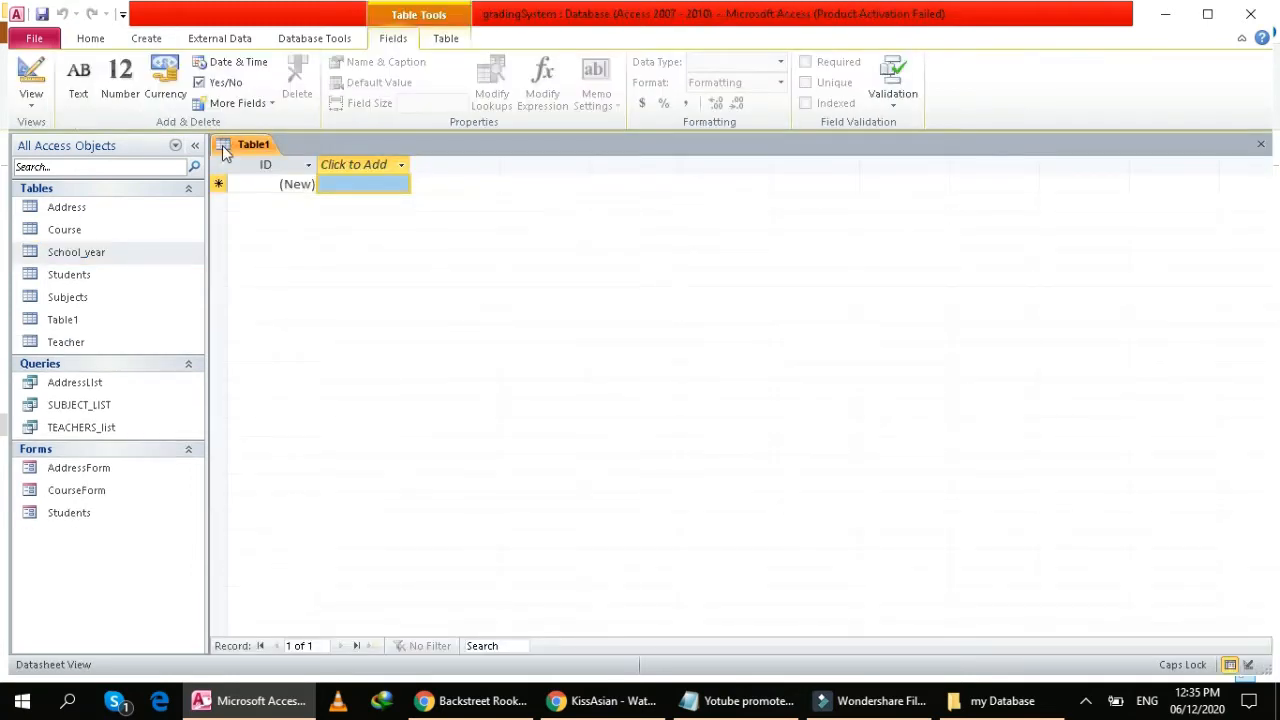
right_click(240, 145)
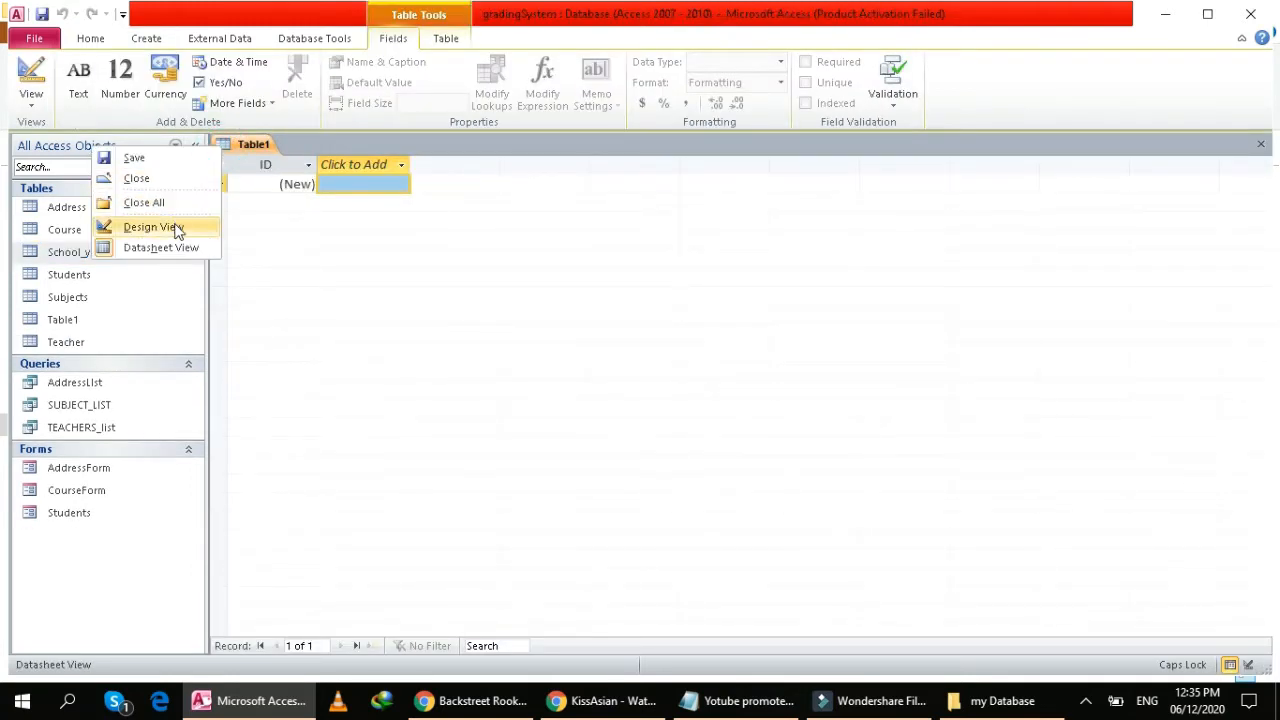
left_click(176, 228)
type("SEMESTER")
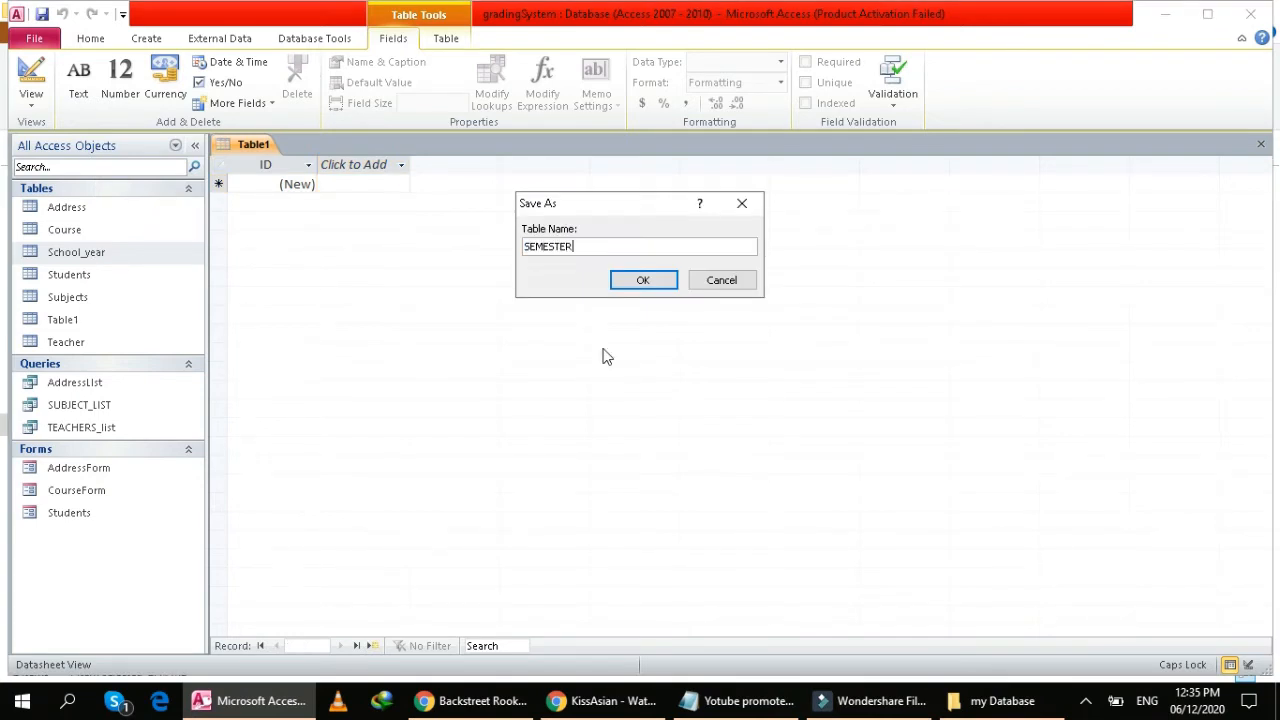
left_click(640, 280)
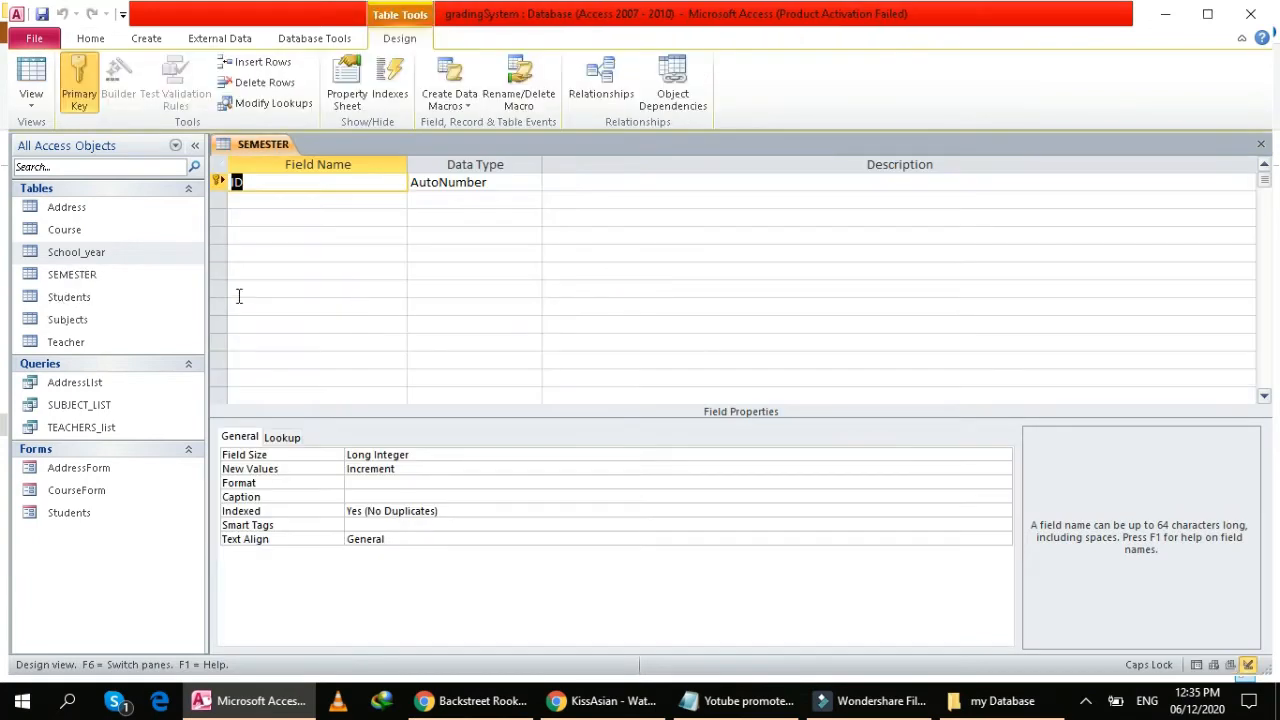
Add a Text field named SEMESTER below the ID field and close the table design.
left_click(322, 203)
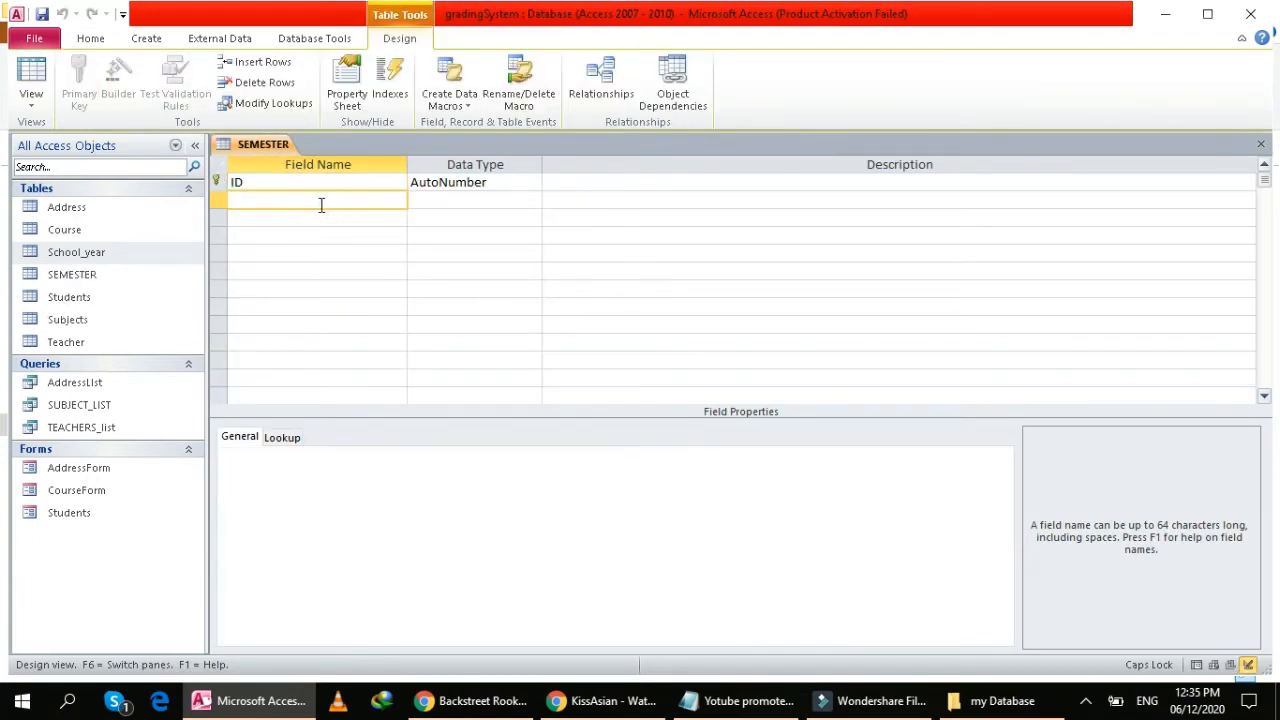
type("S")
type("EMTER")
key("BackSpace")
key("BackSpace")
key("BackSpace")
type("ESTER")
key("Tab")
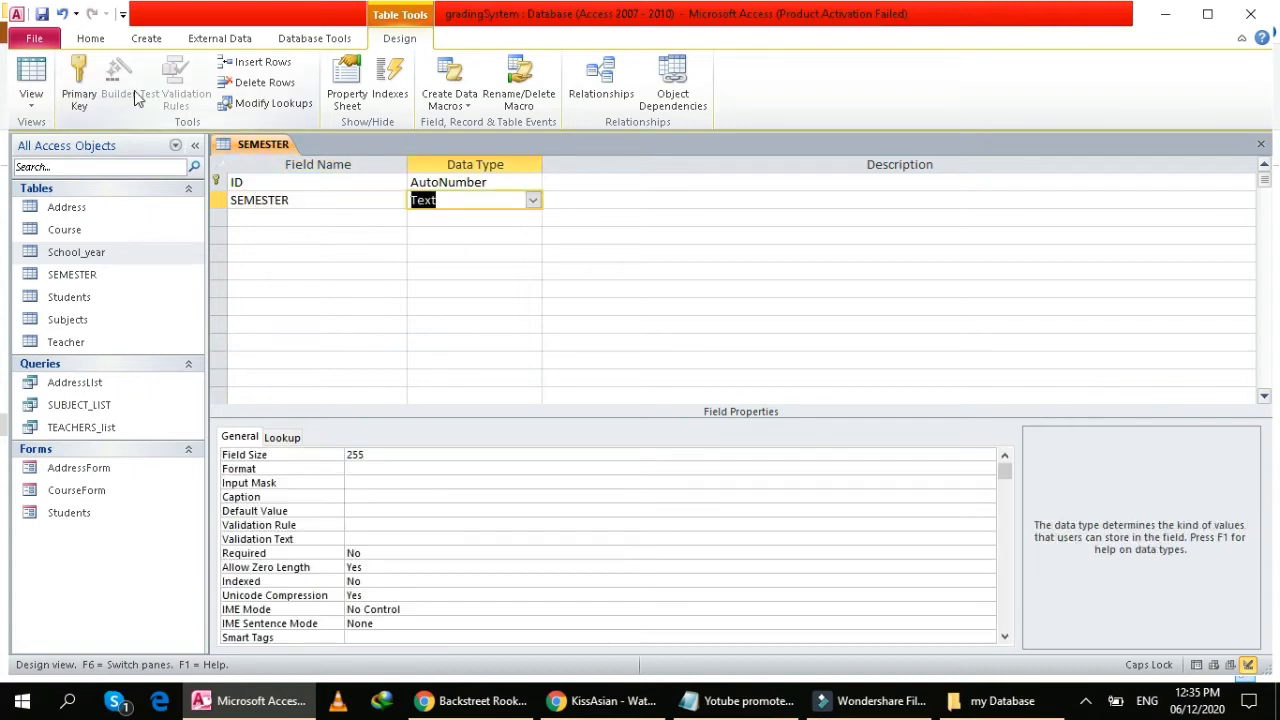
right_click(254, 143)
left_click(214, 182)
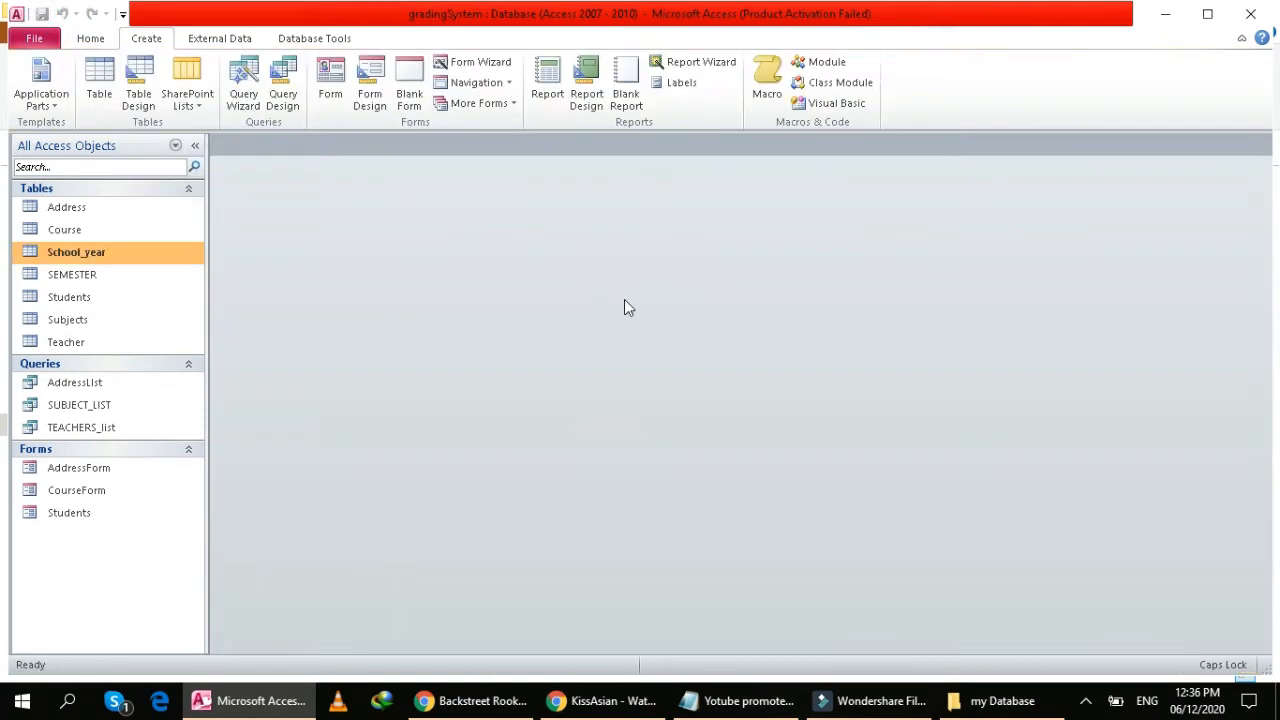
Open the SEMESTER table's datasheet and enter FIRST SEMESTER as its first record.
left_click(84, 277)
double_click(84, 277)
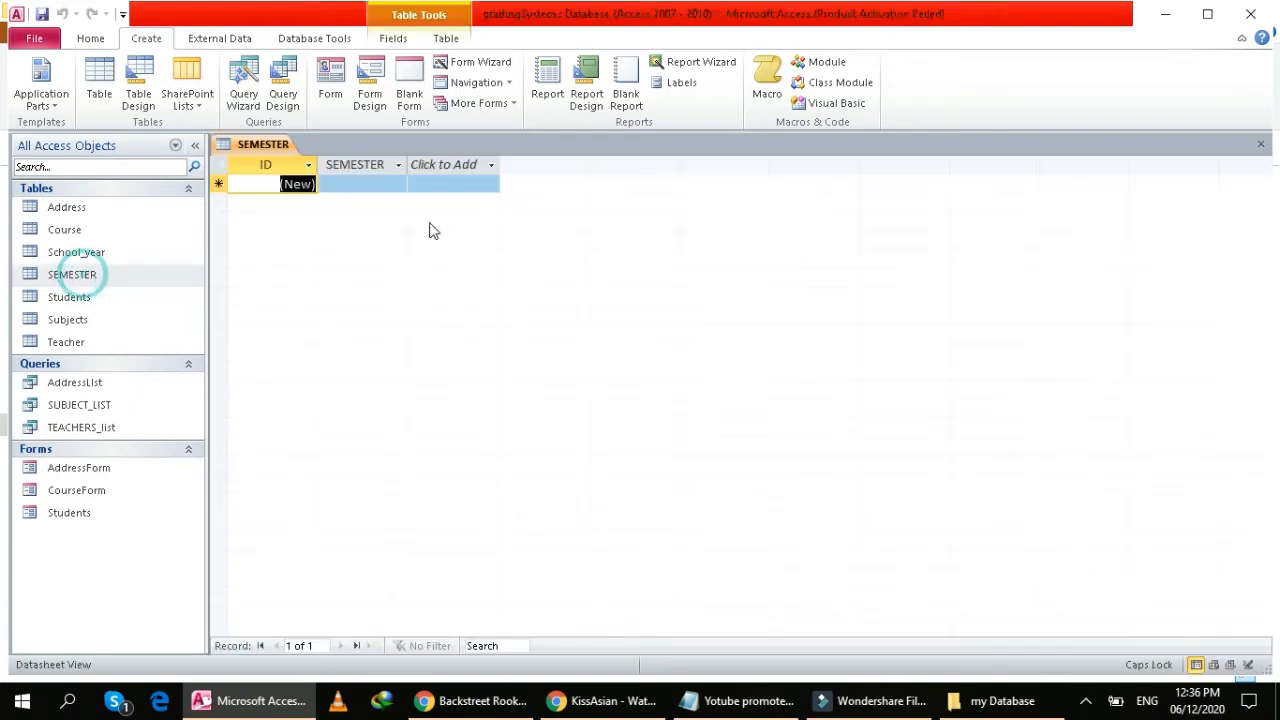
left_click(361, 185)
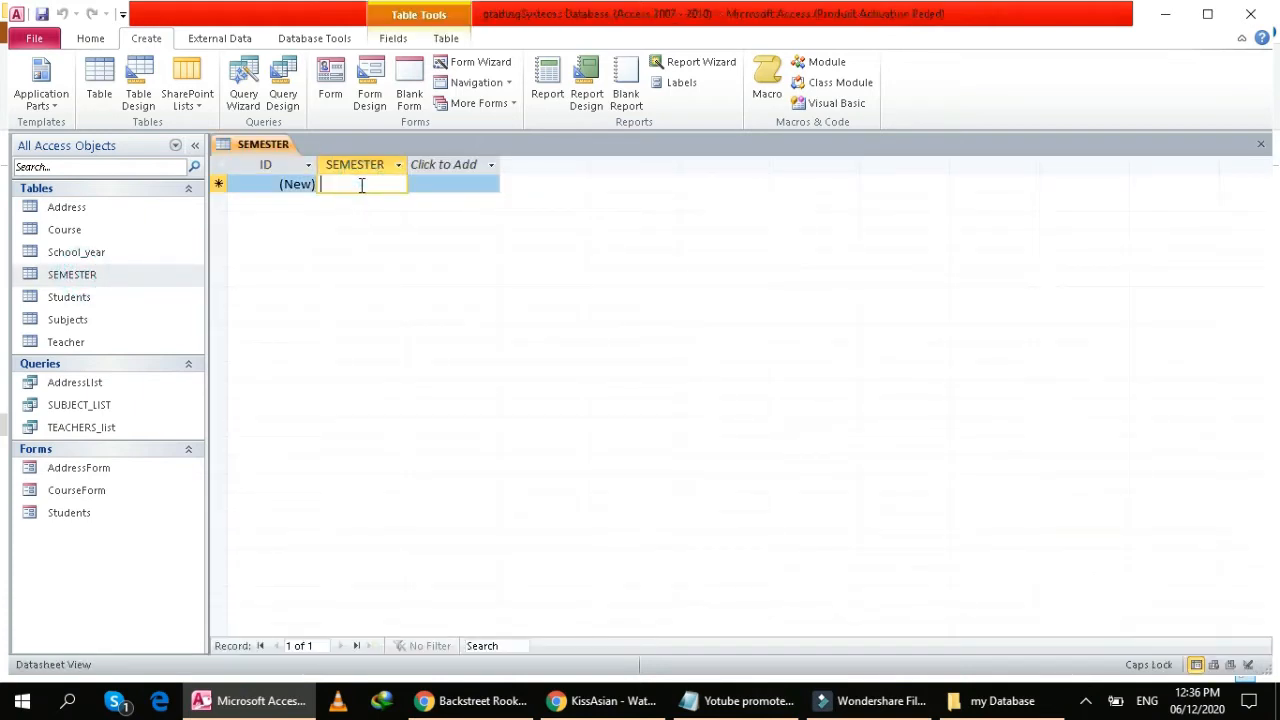
type("FIRST")
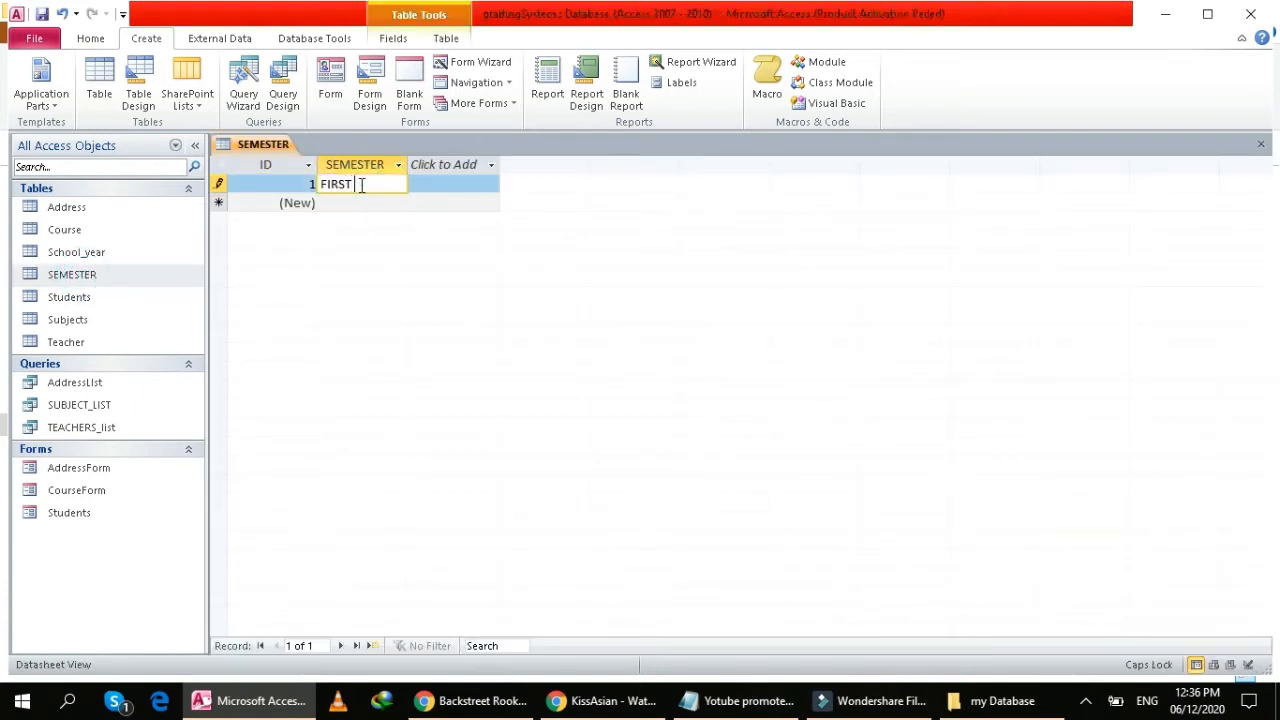
type(" SERMER")
key("BackSpace")
key("BackSpace")
key("BackSpace")
key("BackSpace")
type("MESTE")
type("R")
key("Return")
Add the records SECOND SEMESTER and SUMMER CLASS to the SEMESTER table, then save and close it.
type("SEC")
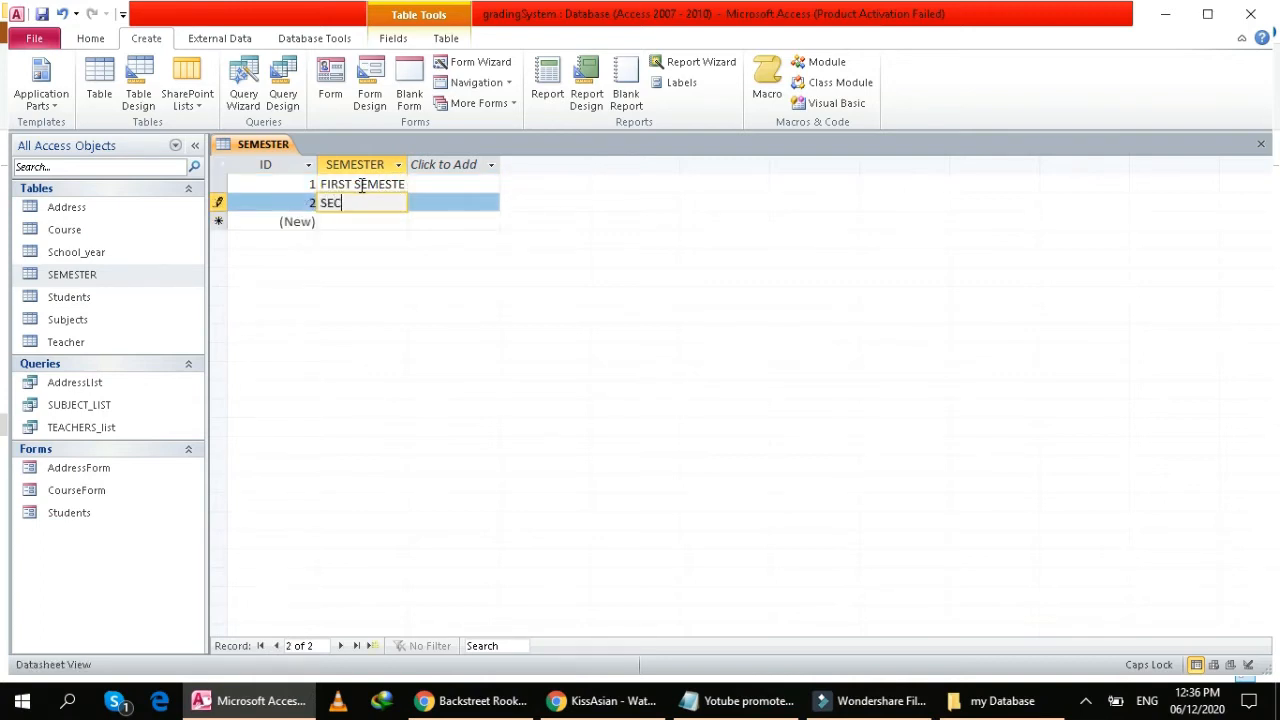
type("OND SEMESTER")
key("Return")
key("Return")
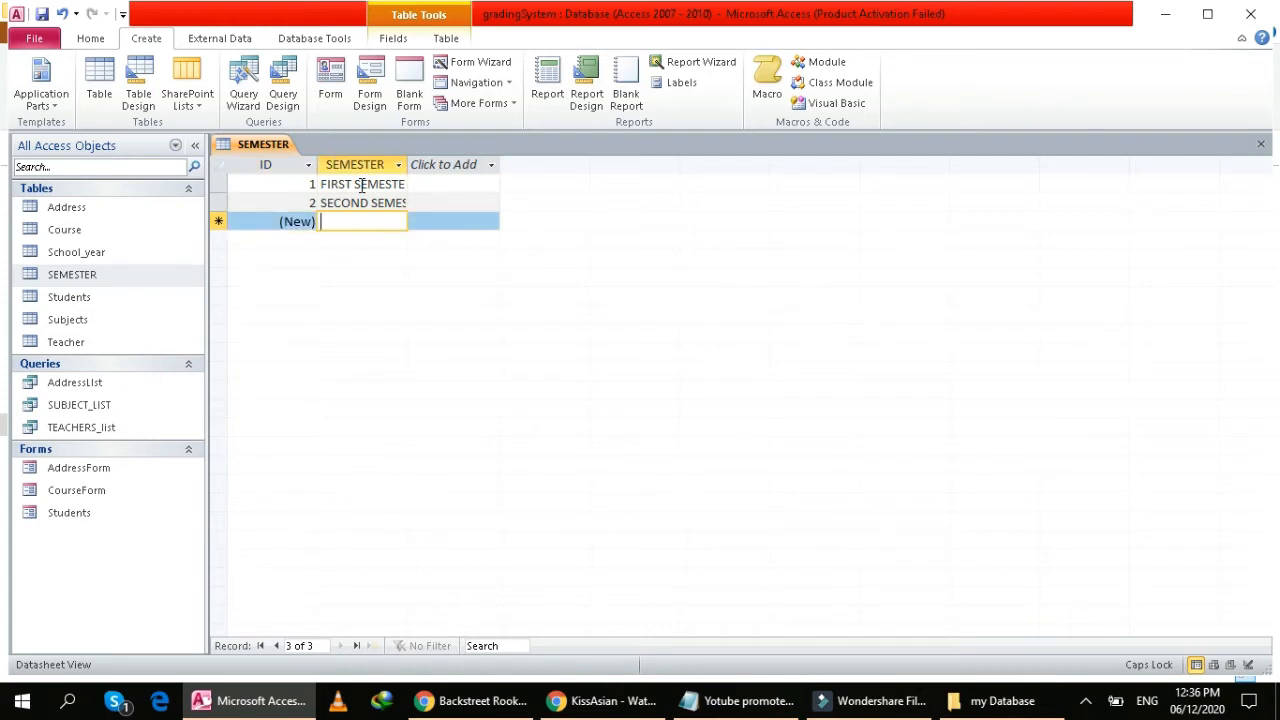
type("SUMMER CLAS")
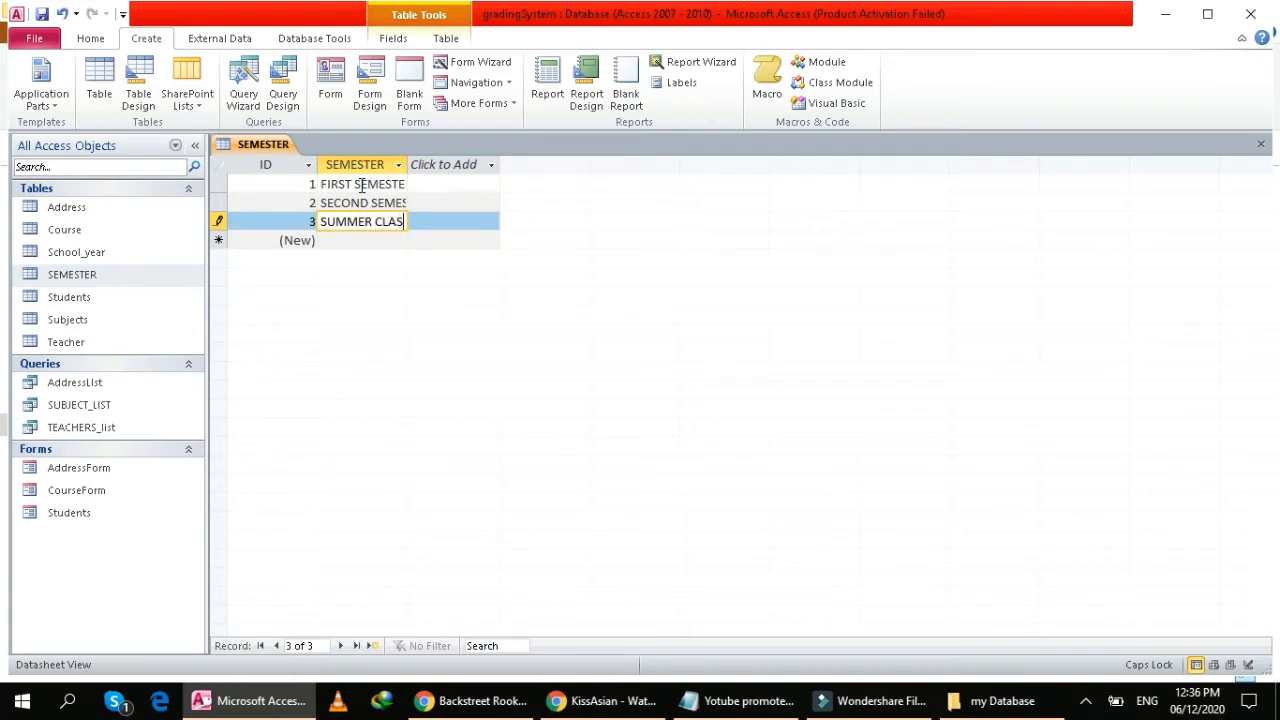
type("S")
left_click(46, 14)
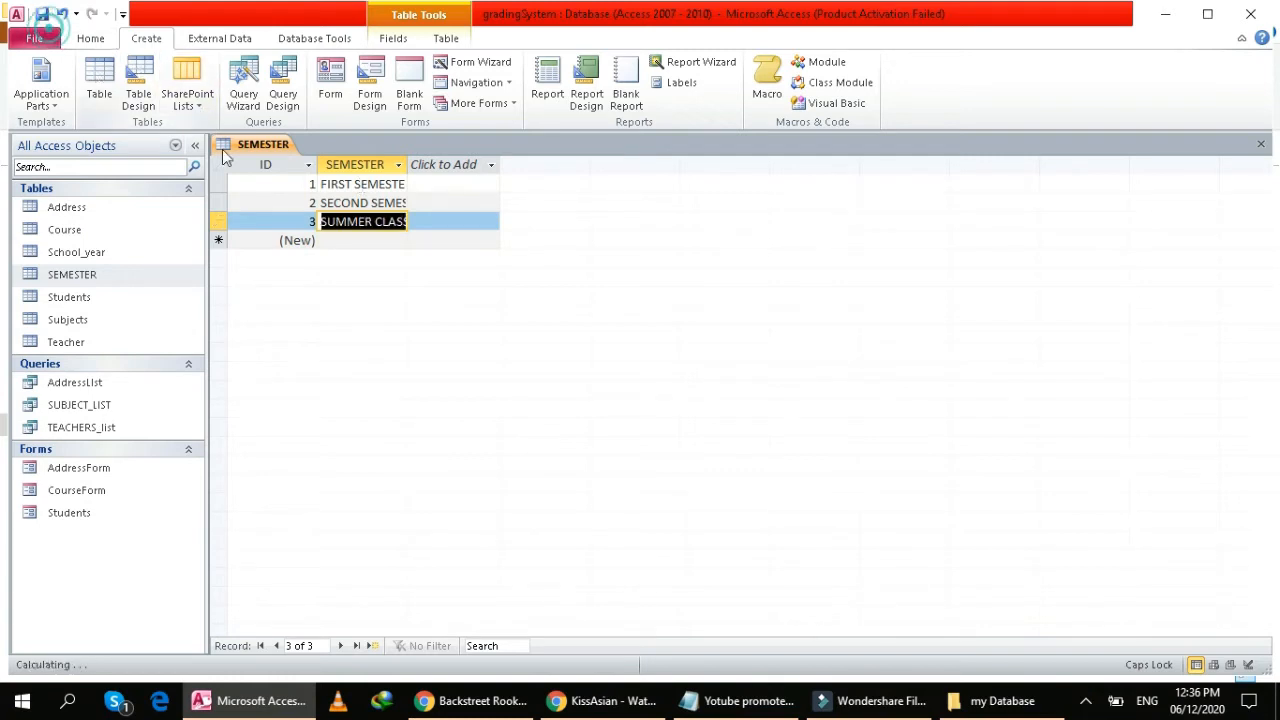
right_click(253, 142)
left_click(205, 174)
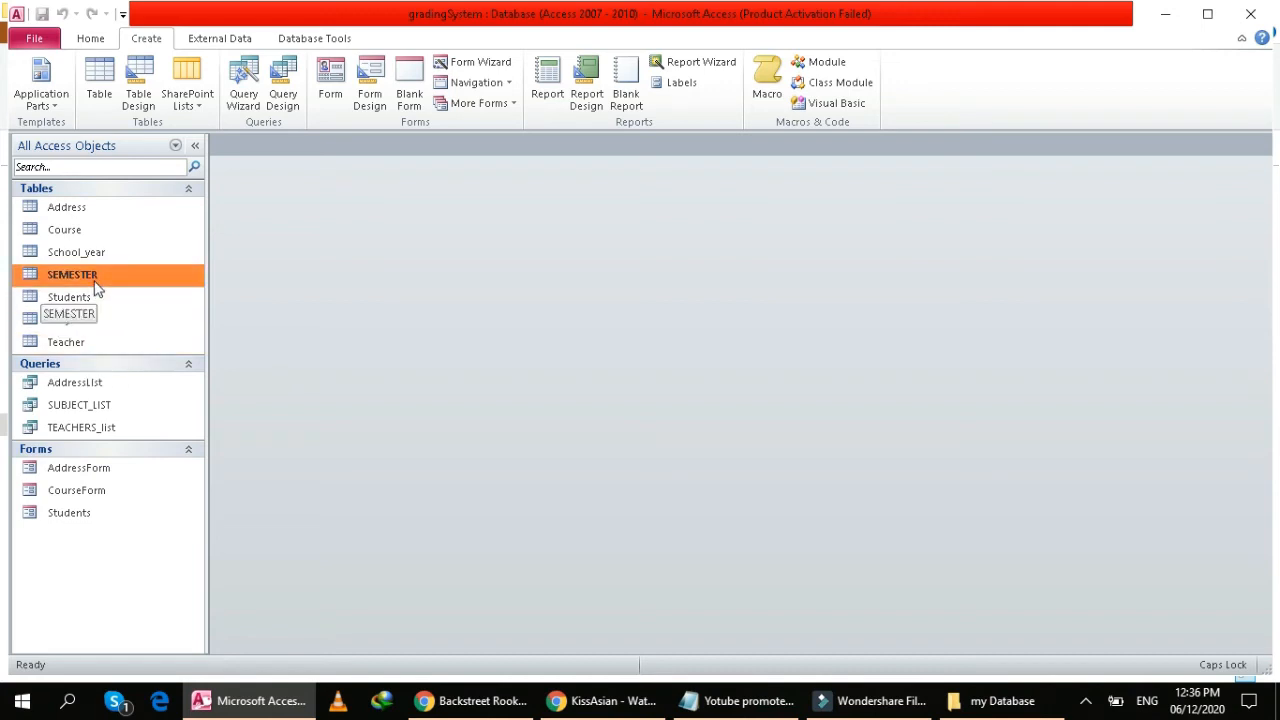
Create another new table and save it as GRADE_LEVEL for editing in Design View.
left_click(97, 78)
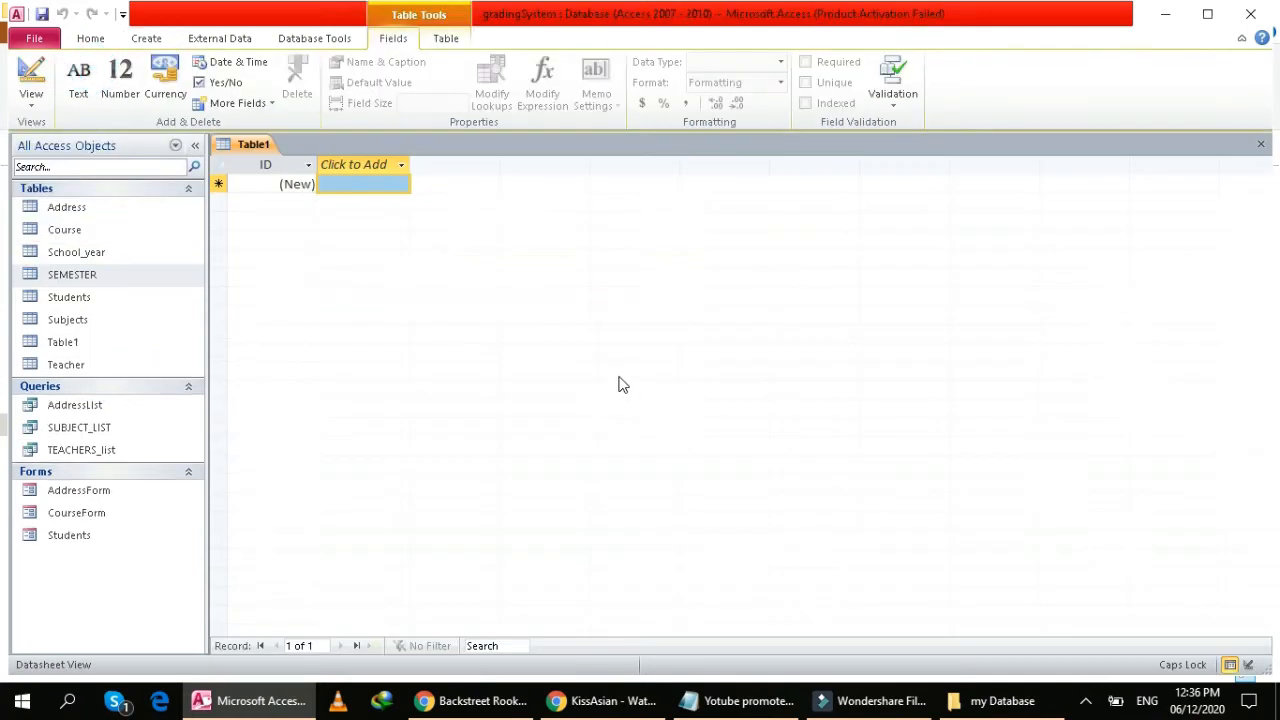
right_click(235, 146)
left_click(204, 230)
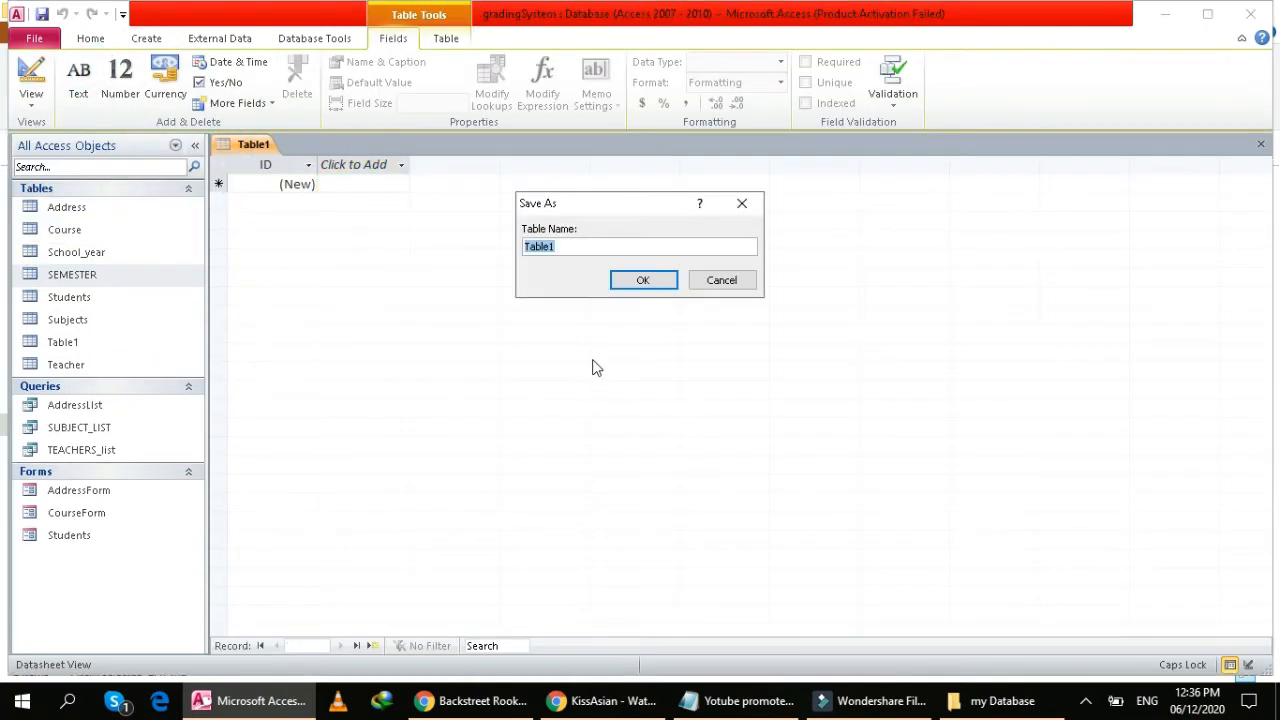
type("GRADE_LEVEL")
left_click(640, 282)
Add a Text field named GRADE_LEVEL below the ID field, then save and close the table design.
left_click(350, 199)
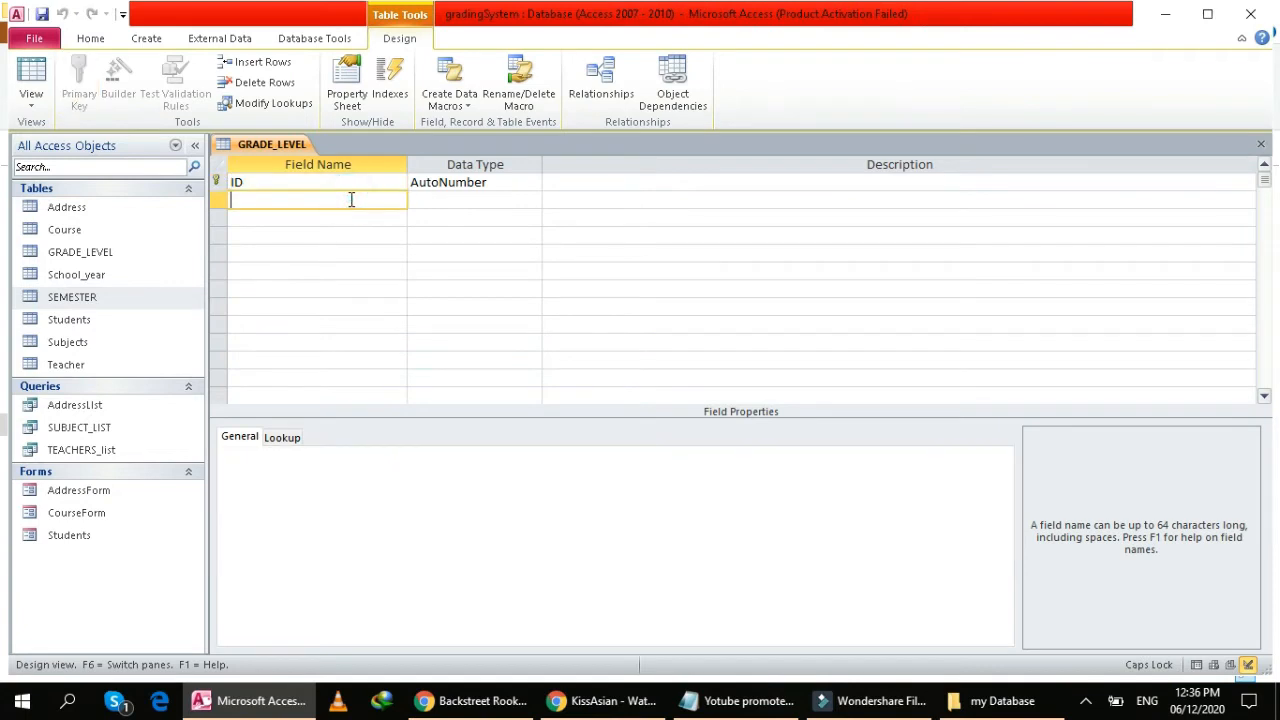
type("GRADE_LEVEL")
key("Tab")
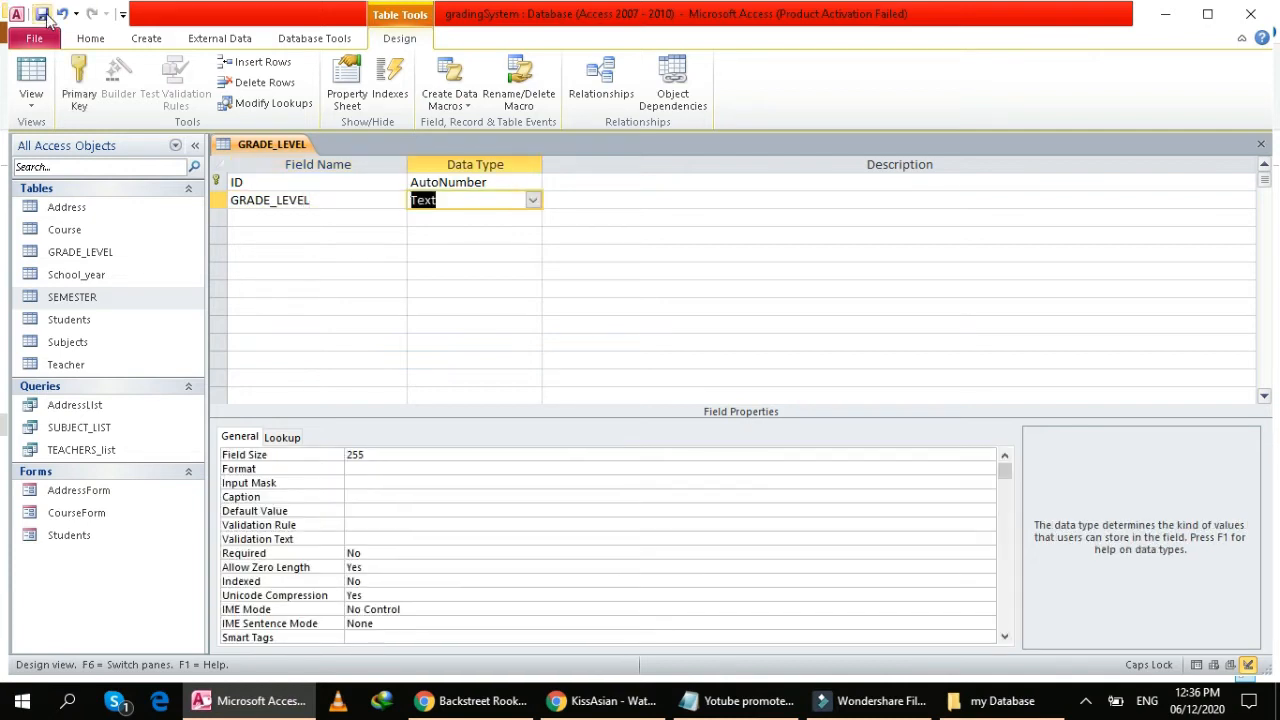
right_click(250, 145)
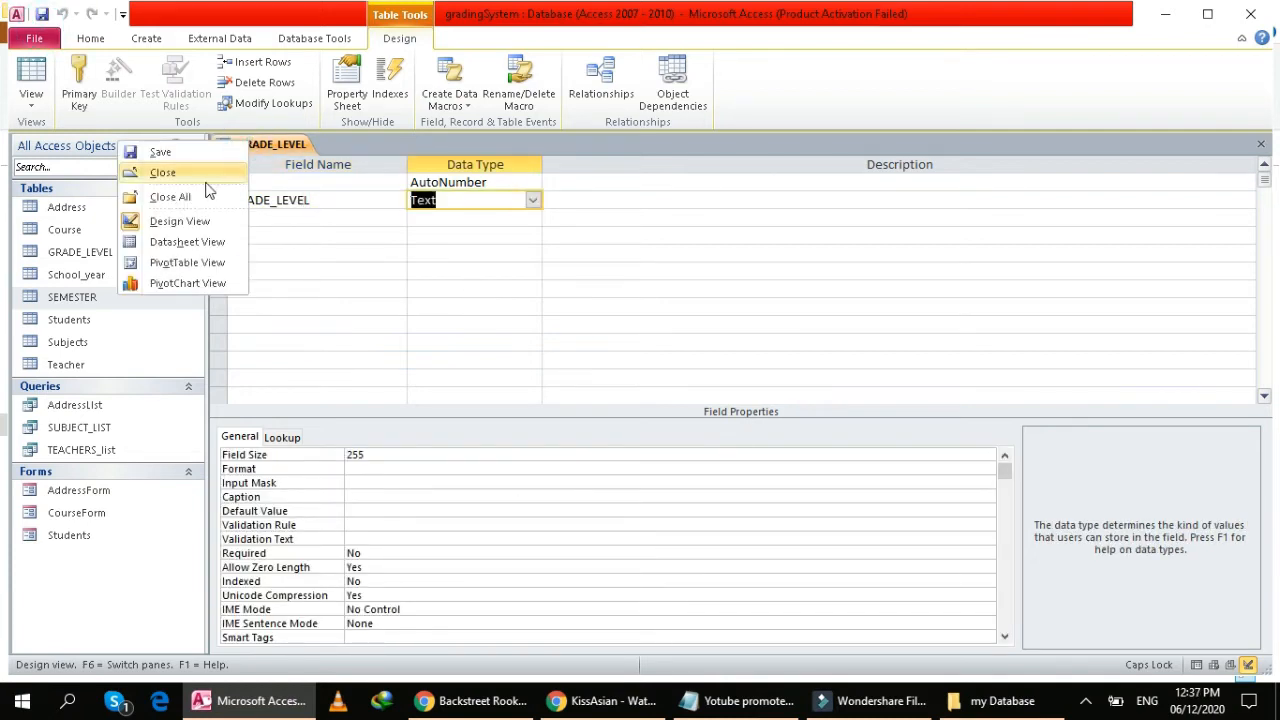
left_click(197, 152)
right_click(262, 145)
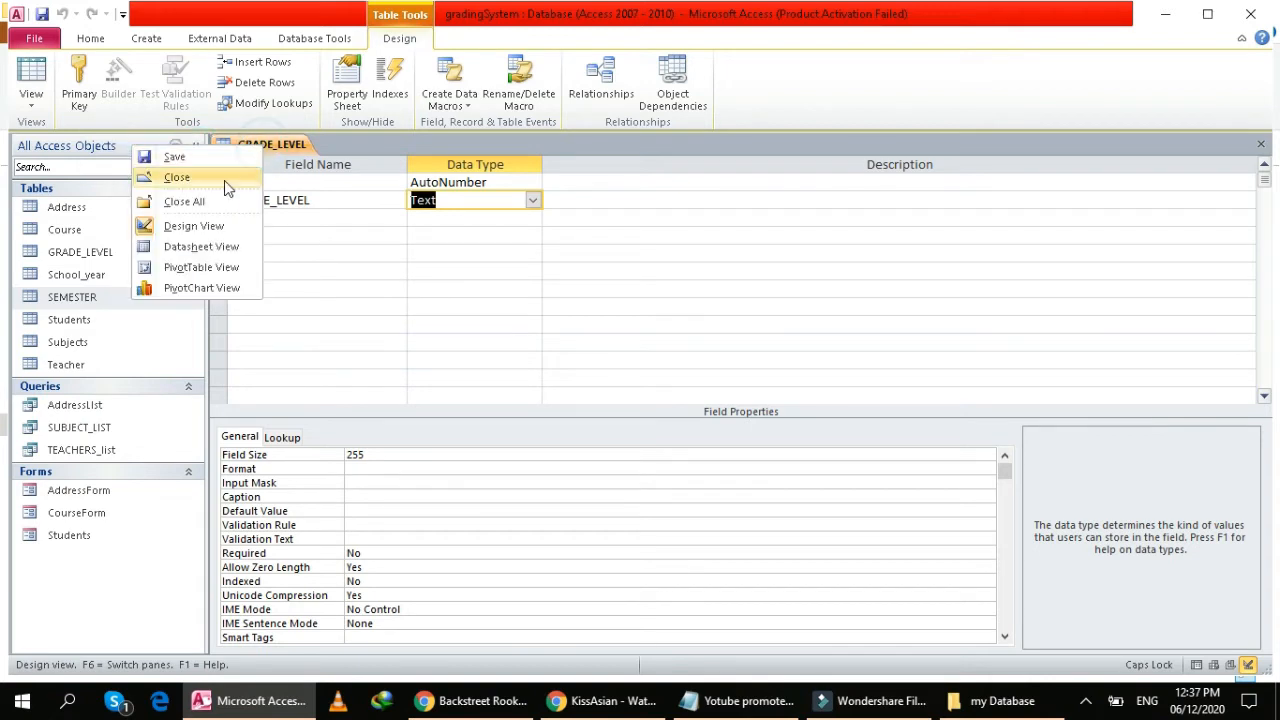
left_click(224, 180)
Open the GRADE_LEVEL table's datasheet and enter the records GRADE 1 and GRADE 2.
double_click(80, 251)
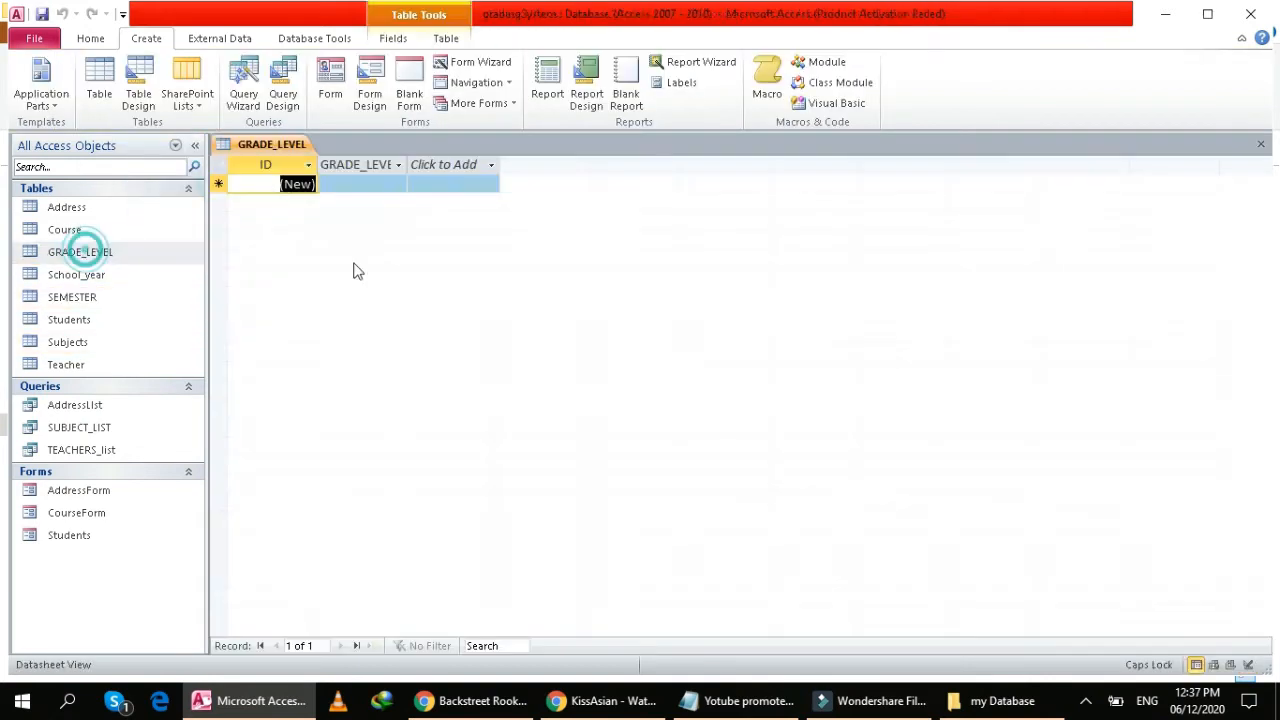
left_click(298, 206)
left_click(377, 183)
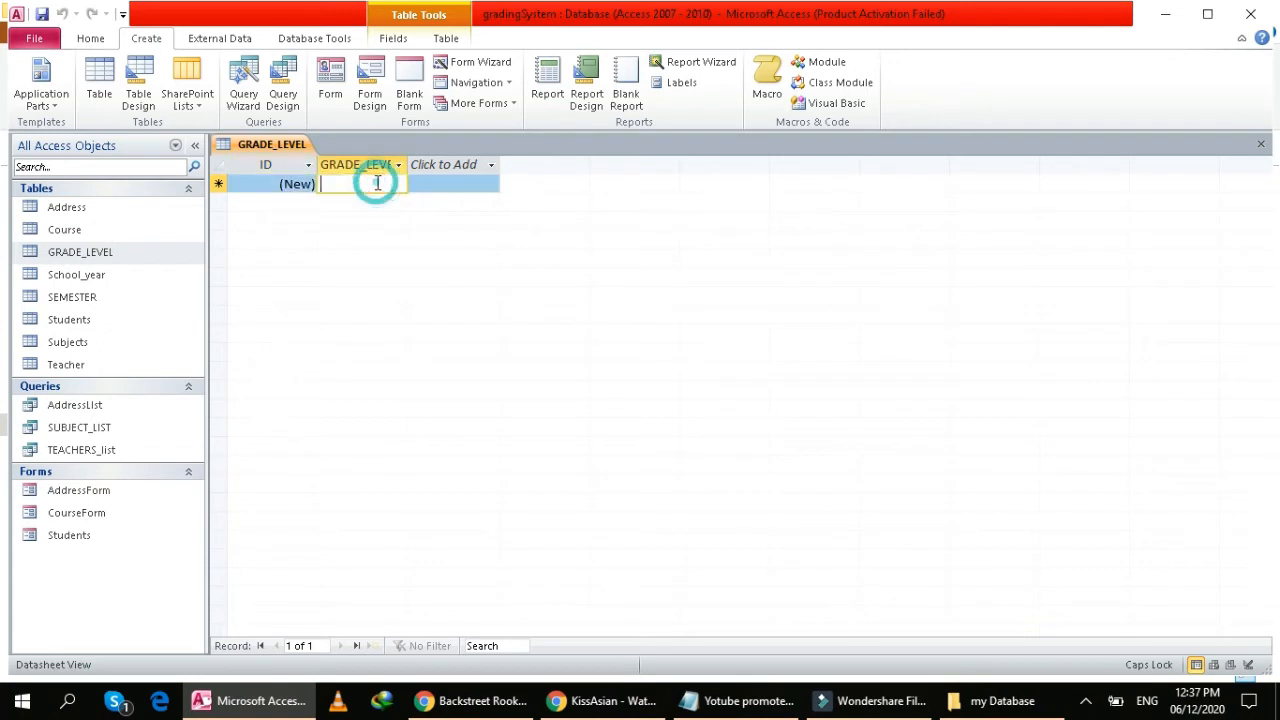
type("GRADE 1")
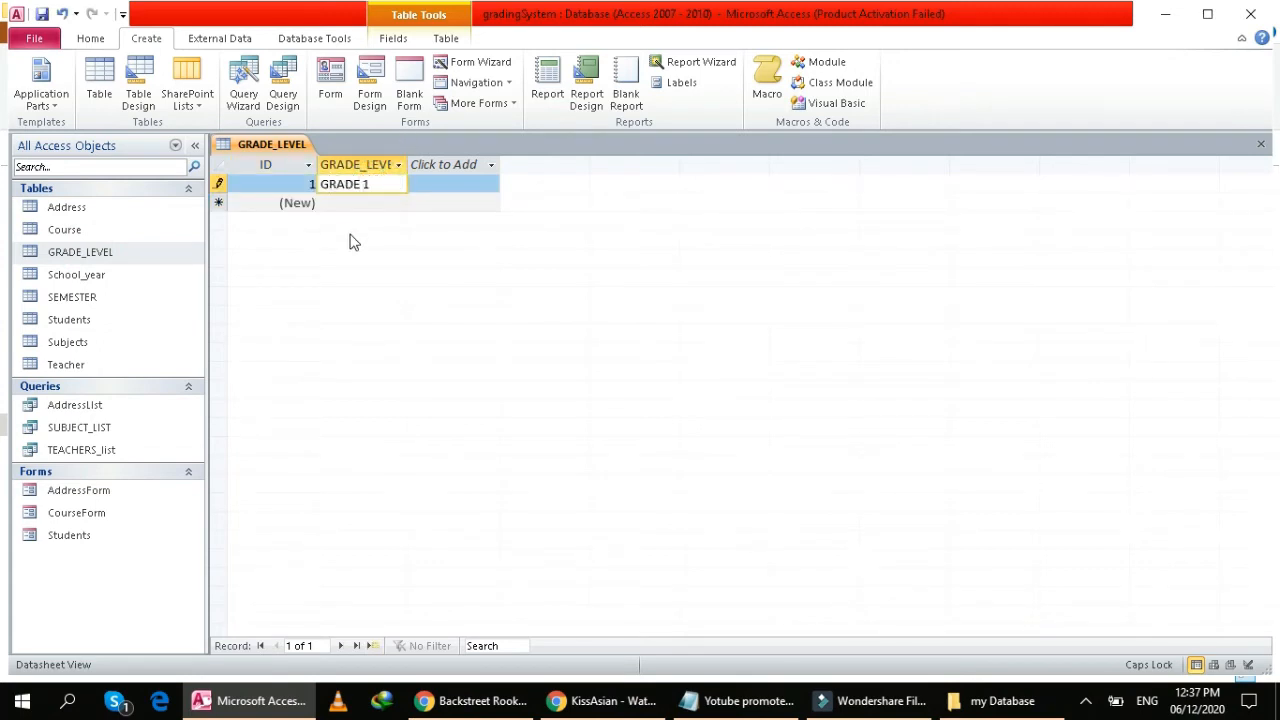
left_click(356, 200)
type("GRADE 2")
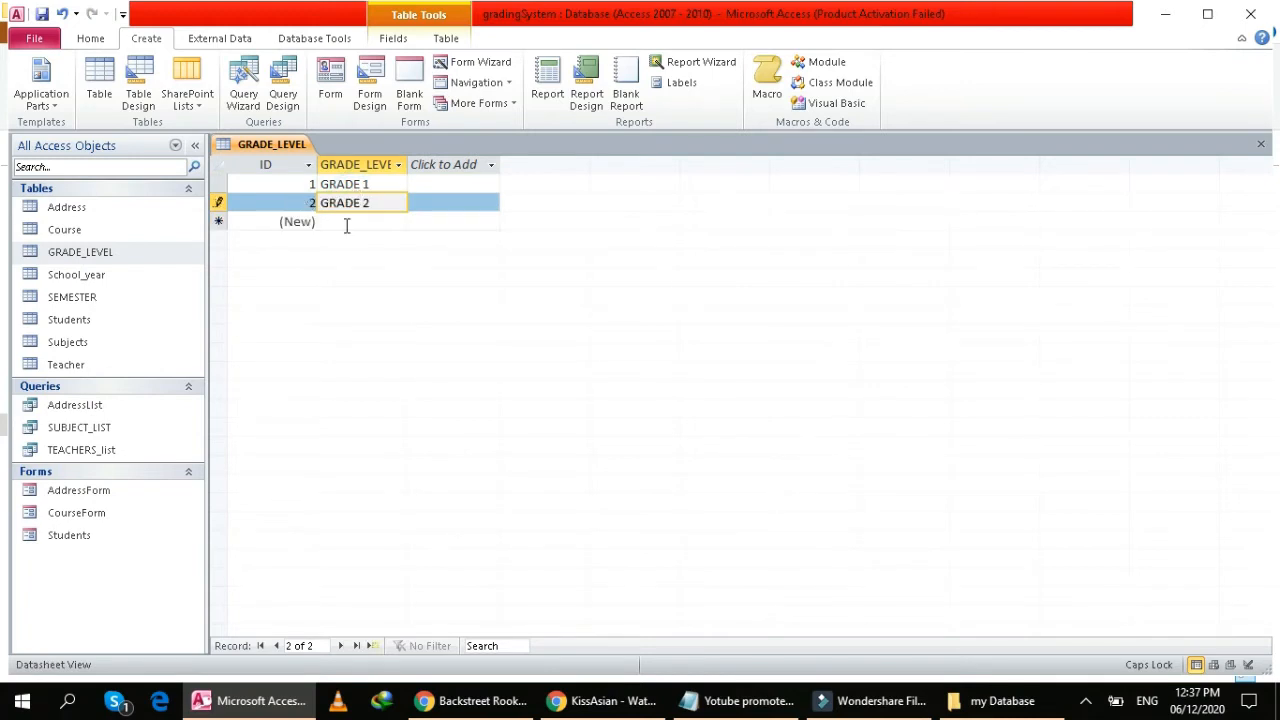
Add the records GRADE 3, GRADE 4, GRADE 5 and GRADE 6 to the GRADE_LEVEL table.
left_click(343, 220)
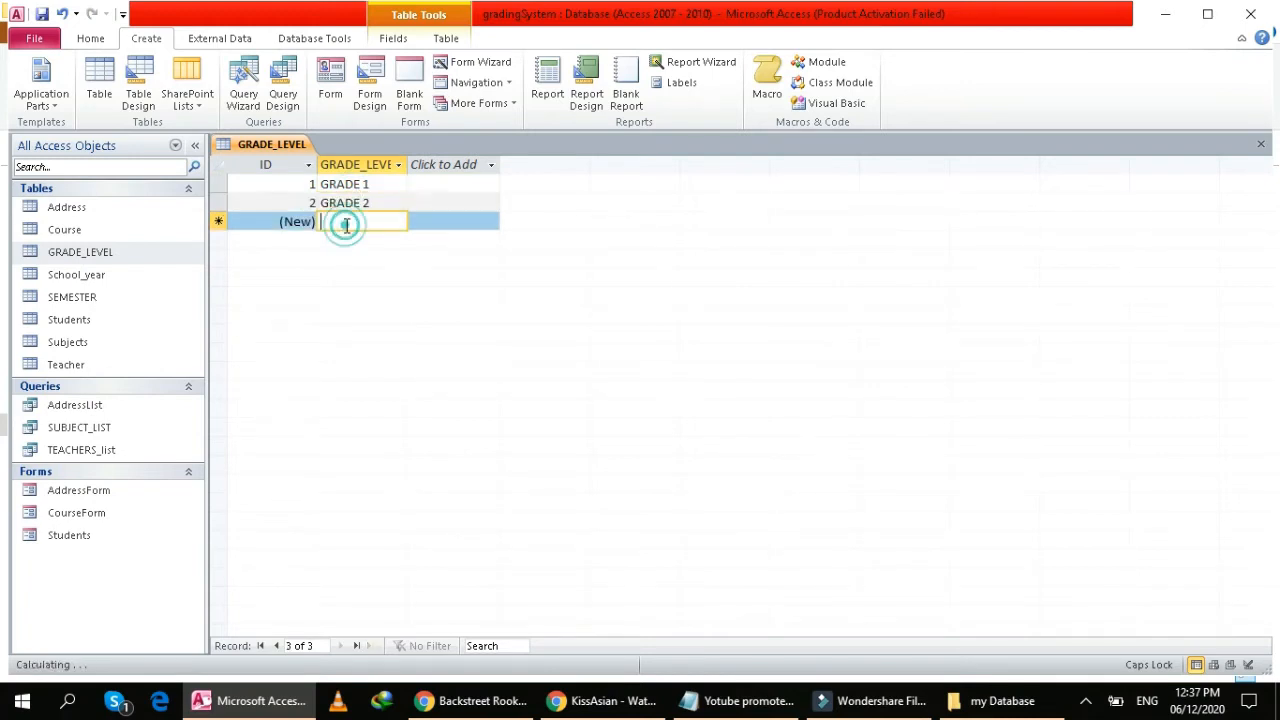
type("GRADE 3")
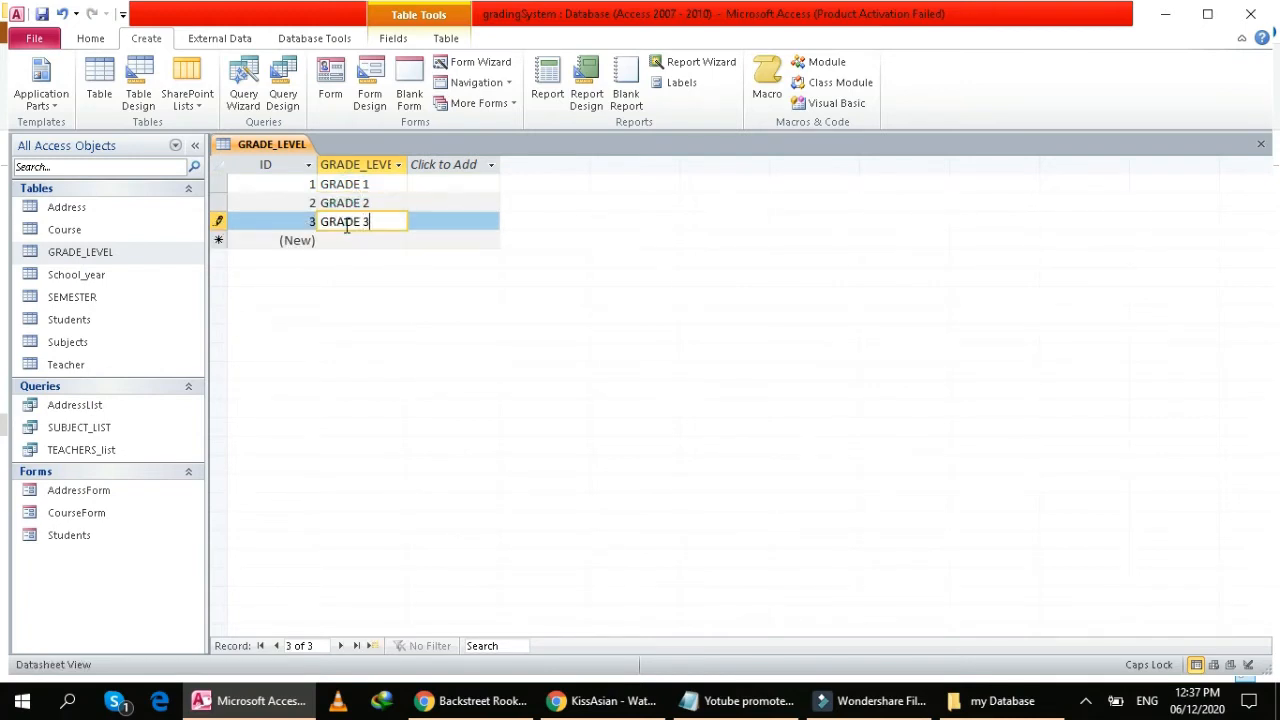
left_click(343, 240)
type("GRAD")
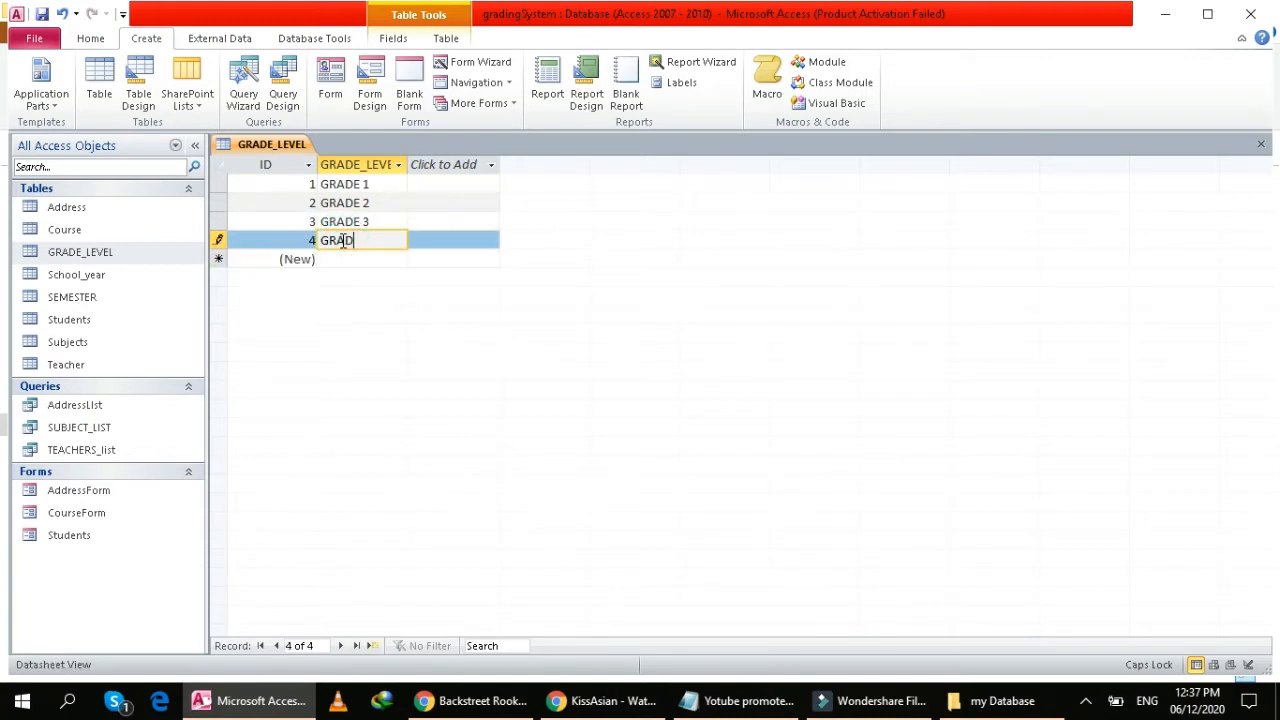
type("E 4")
left_click(341, 259)
type("GRA")
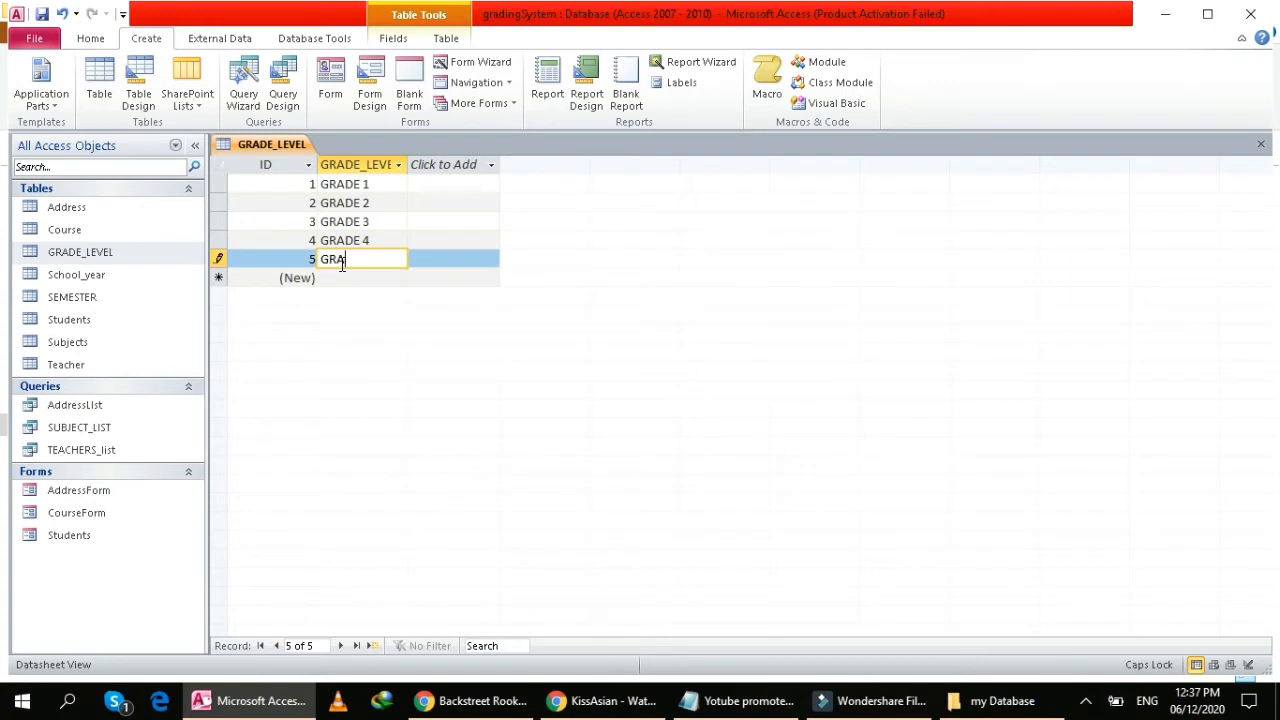
type("DE 5")
left_click(348, 278)
type("GRADE ")
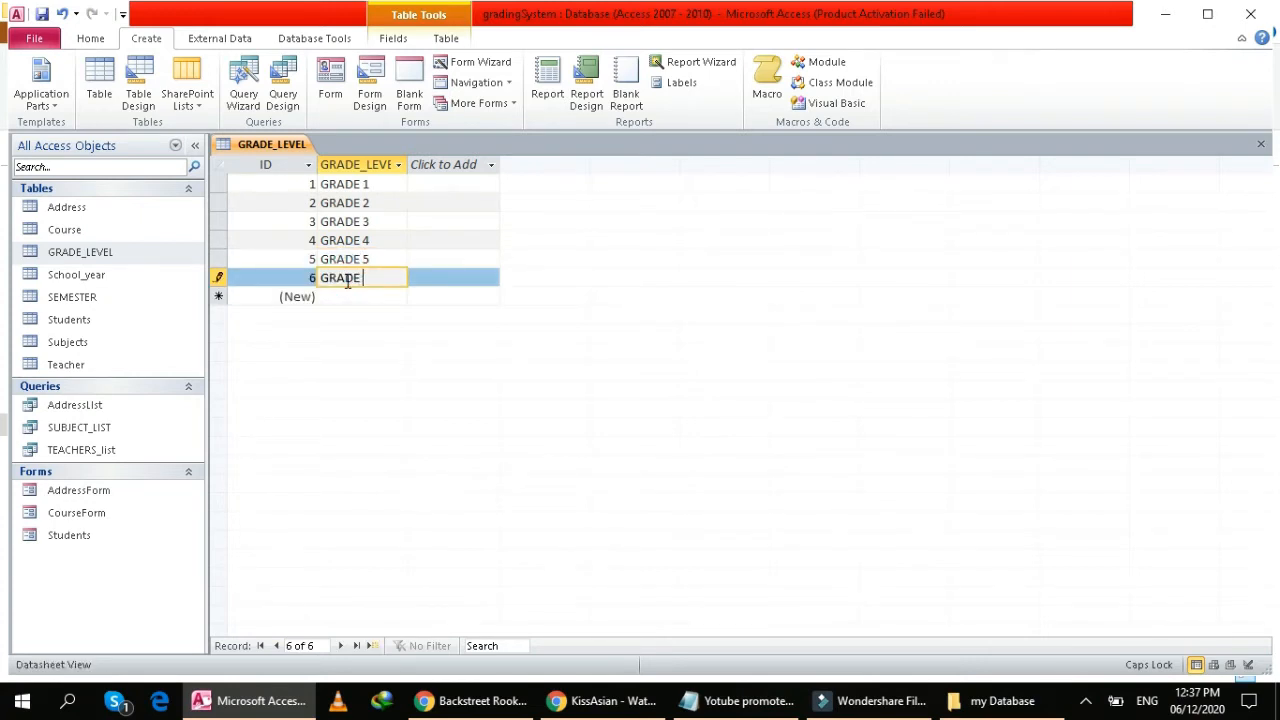
type("6")
Add the record FIRST YEAR HIGSCHOOL below GRADE 6 and widen the GRADE_LEVEL column to fit the full text.
left_click(350, 297)
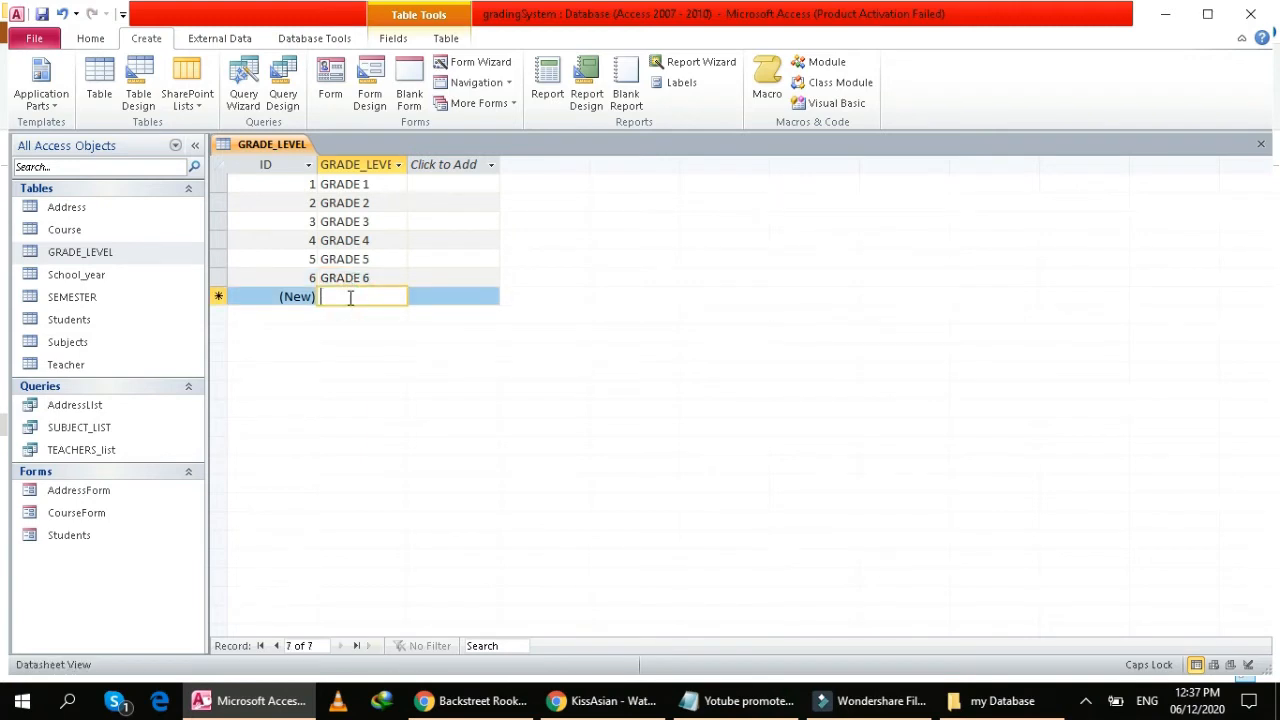
type("FIRST")
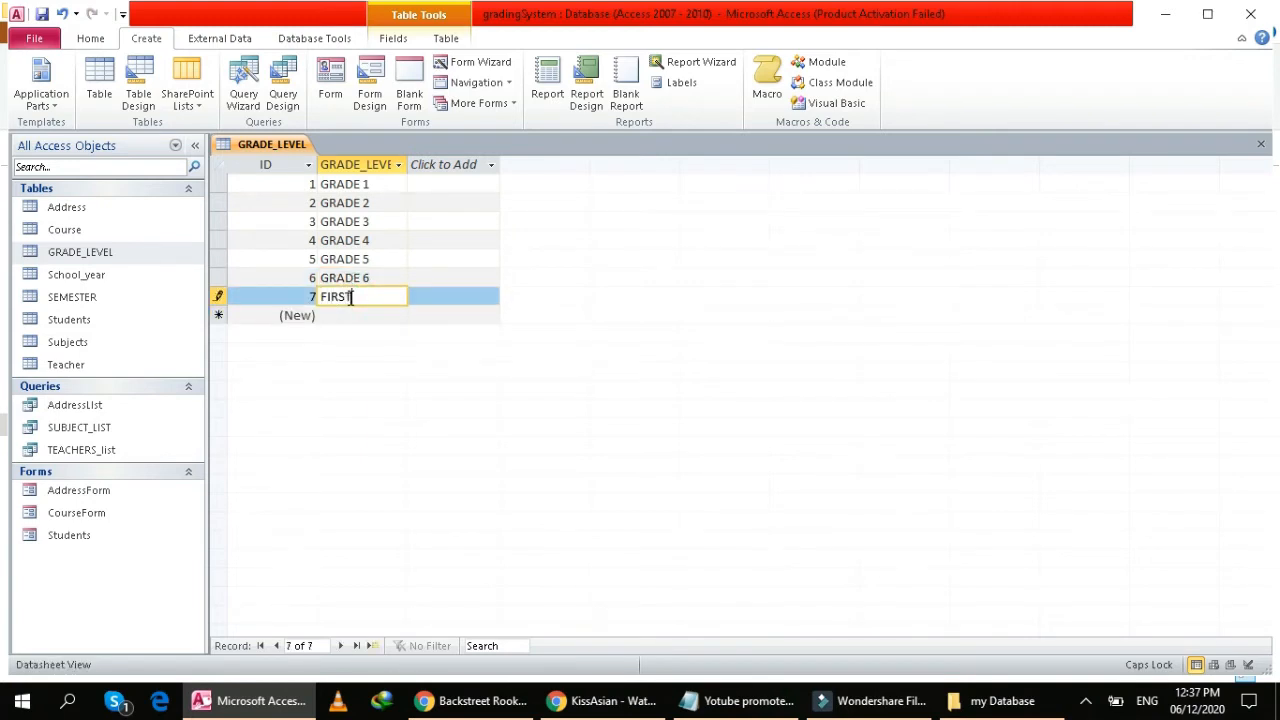
type(" YEAR HIGSCHOOL")
left_click(421, 247)
left_click_drag(406, 164, 541, 200)
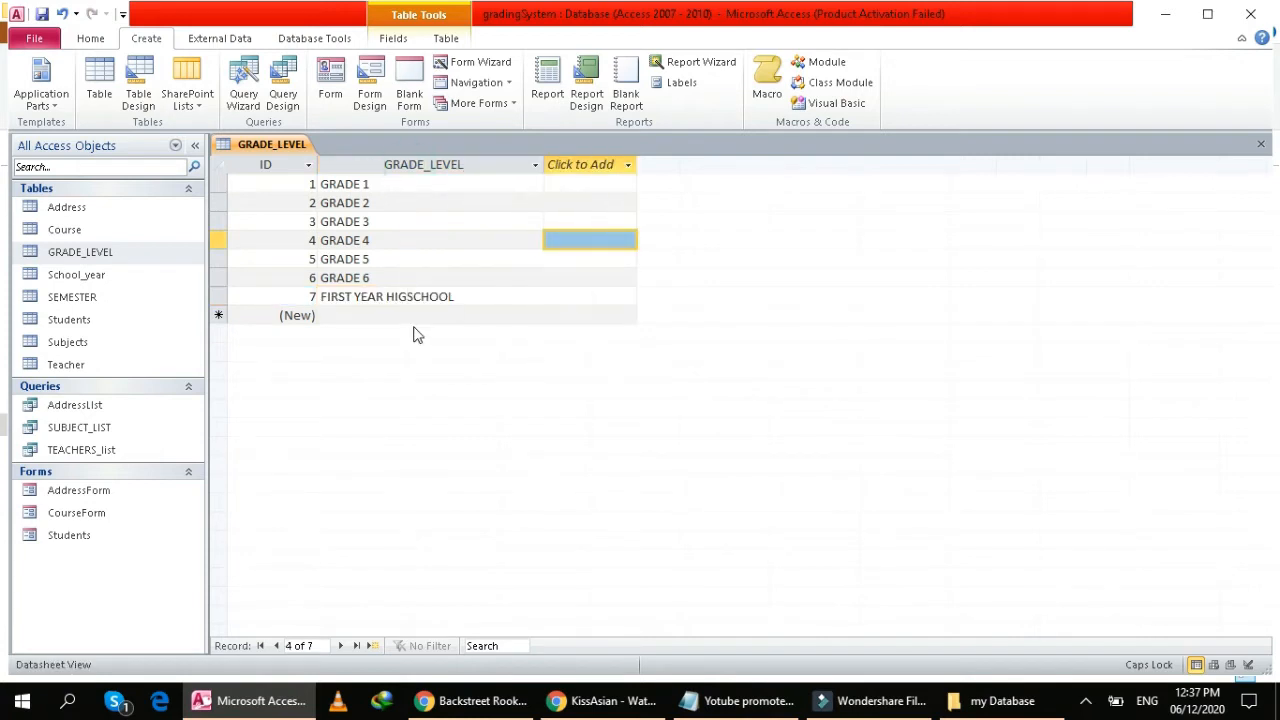
Add the record SECOND YEAR HIGH SCHOOL and correct record 7 to FIRST YEAR HIGH SCHOOL.
left_click(414, 320)
left_click(414, 319)
type("S")
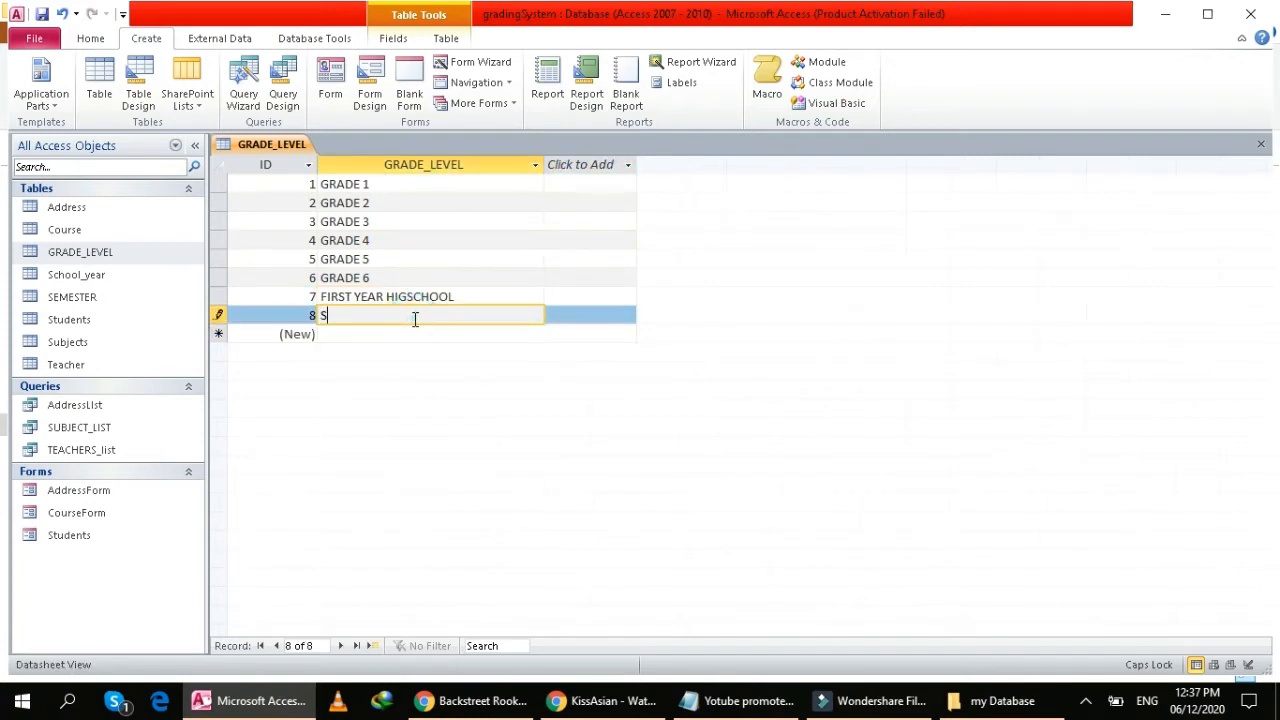
type("ECOND YEAR HIGH SCHOOL")
left_click(409, 294)
type("H")
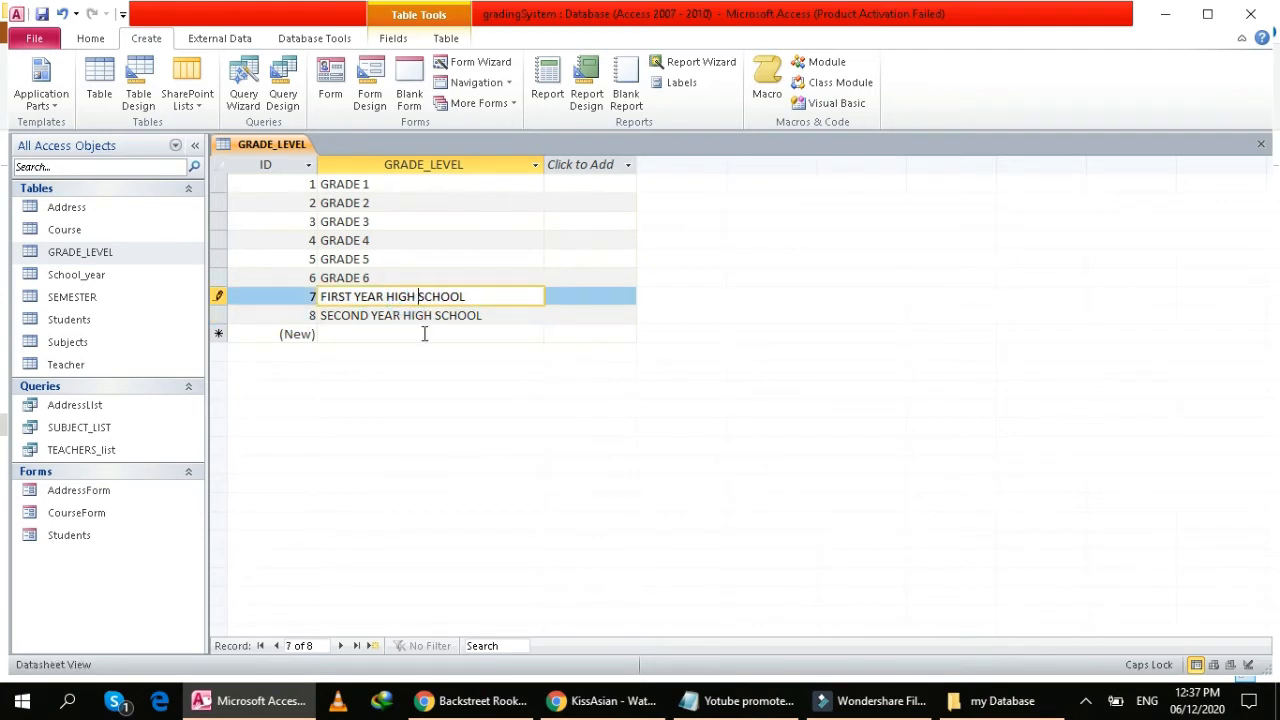
Add the records THIRD YEAR HIGH SCHOOL and FOURTH YEAR HIGH SCHOOL to the GRADE_LEVEL table.
left_click(423, 332)
type("THIR")
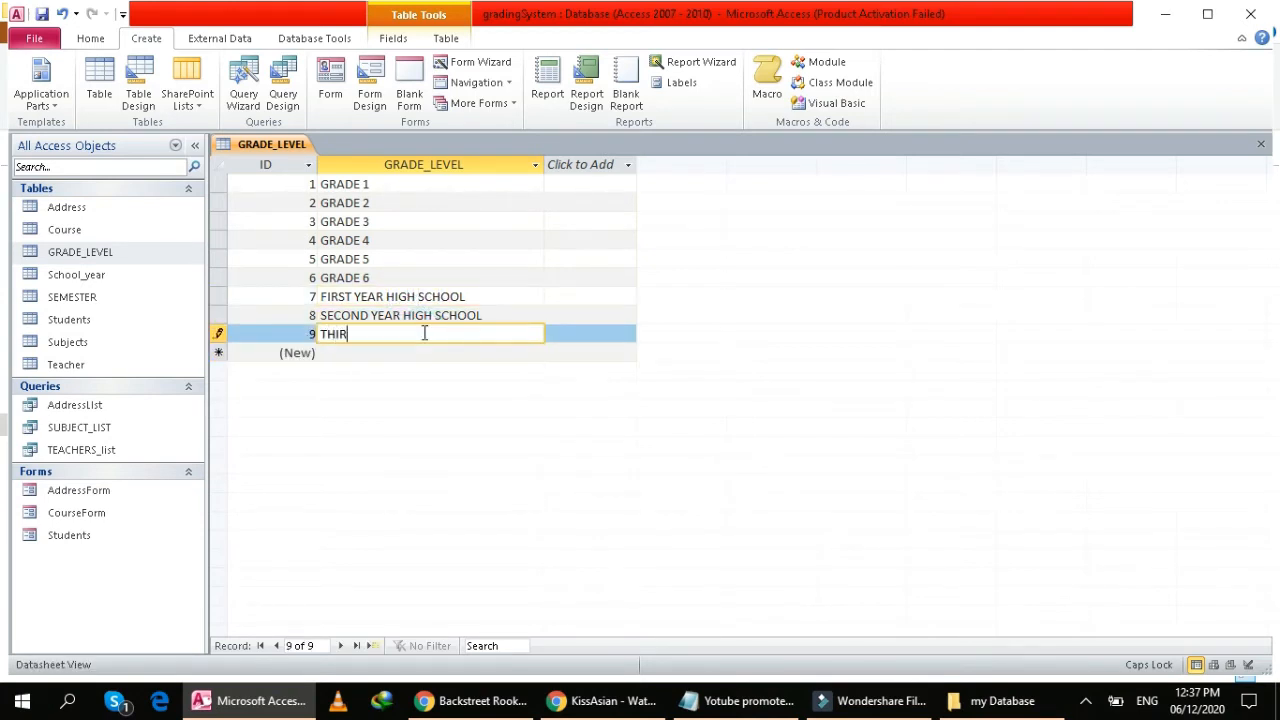
type("D YEAR HIGH SCHOOL")
left_click(414, 354)
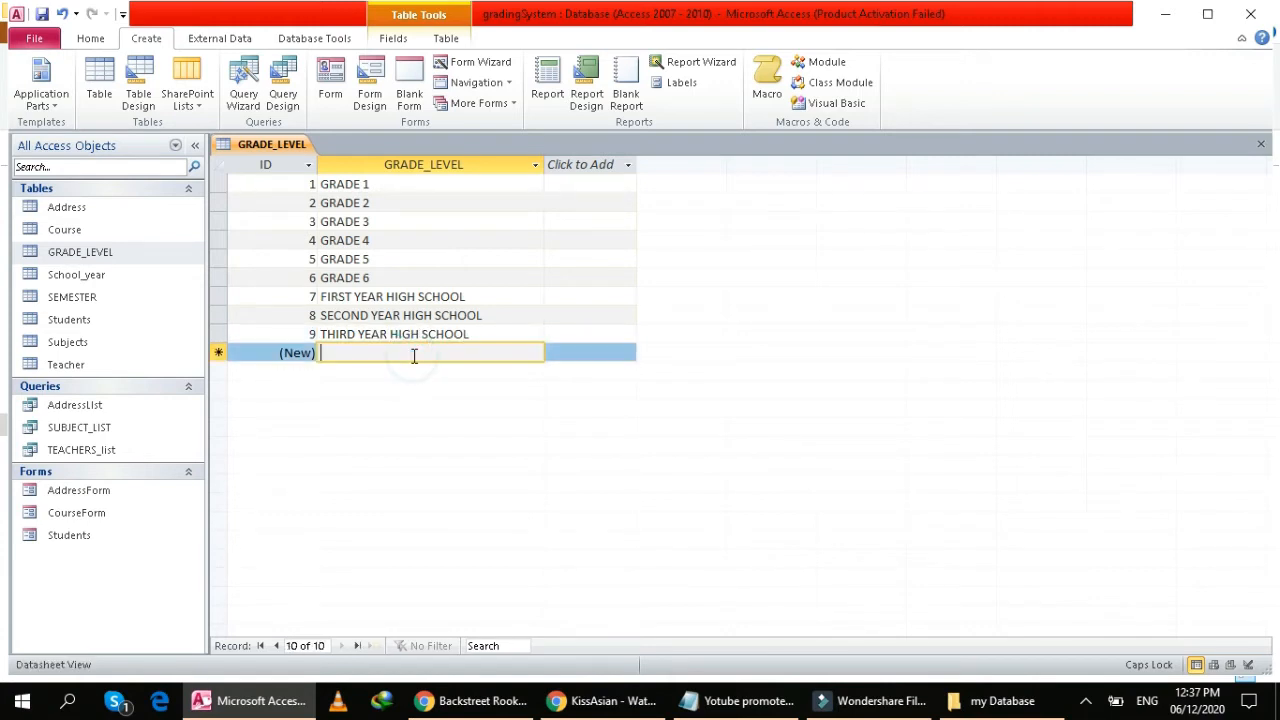
type("ROUTGH")
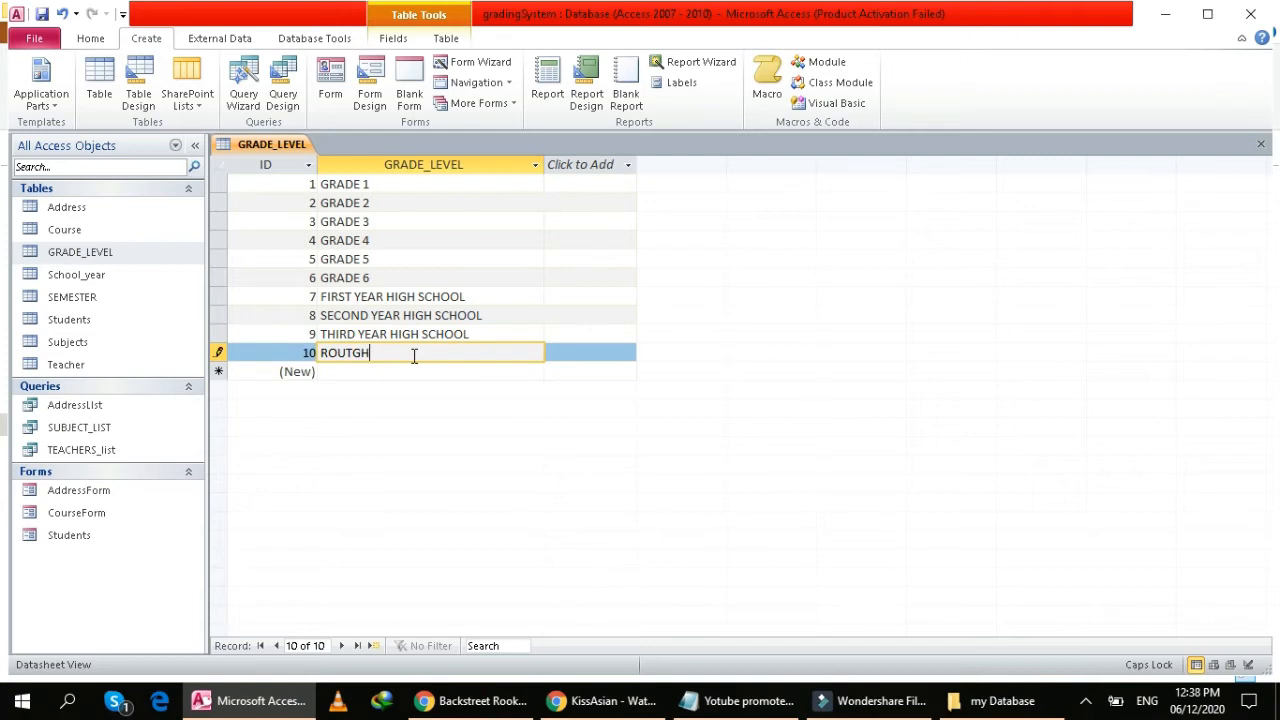
key("BackSpace")
key("BackSpace")
key("BackSpace")
key("BackSpace")
key("BackSpace")
key("BackSpace")
type("FOURTH YEAR HIGH SCHOOL")
key("Return")
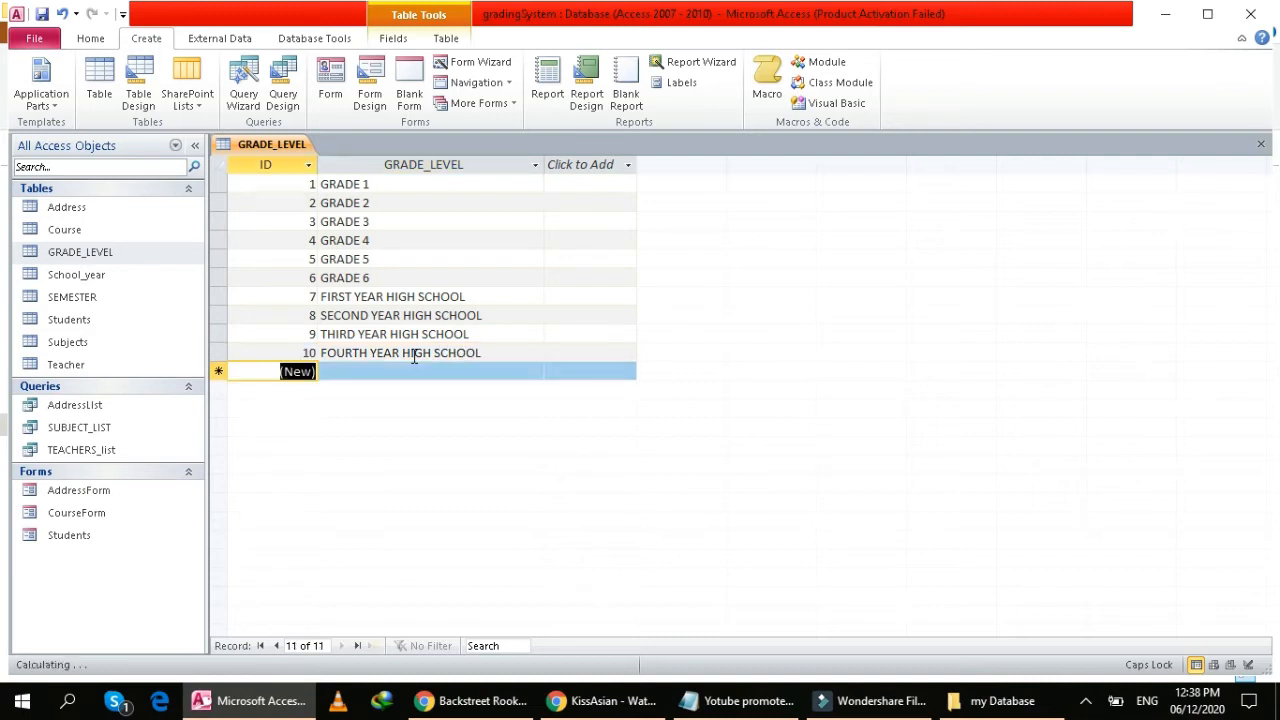
Add the records SENIOR HIGH - 1ST LEVEL and SENIOR HIGH -2ND LEVEL below the high school years.
left_click(406, 371)
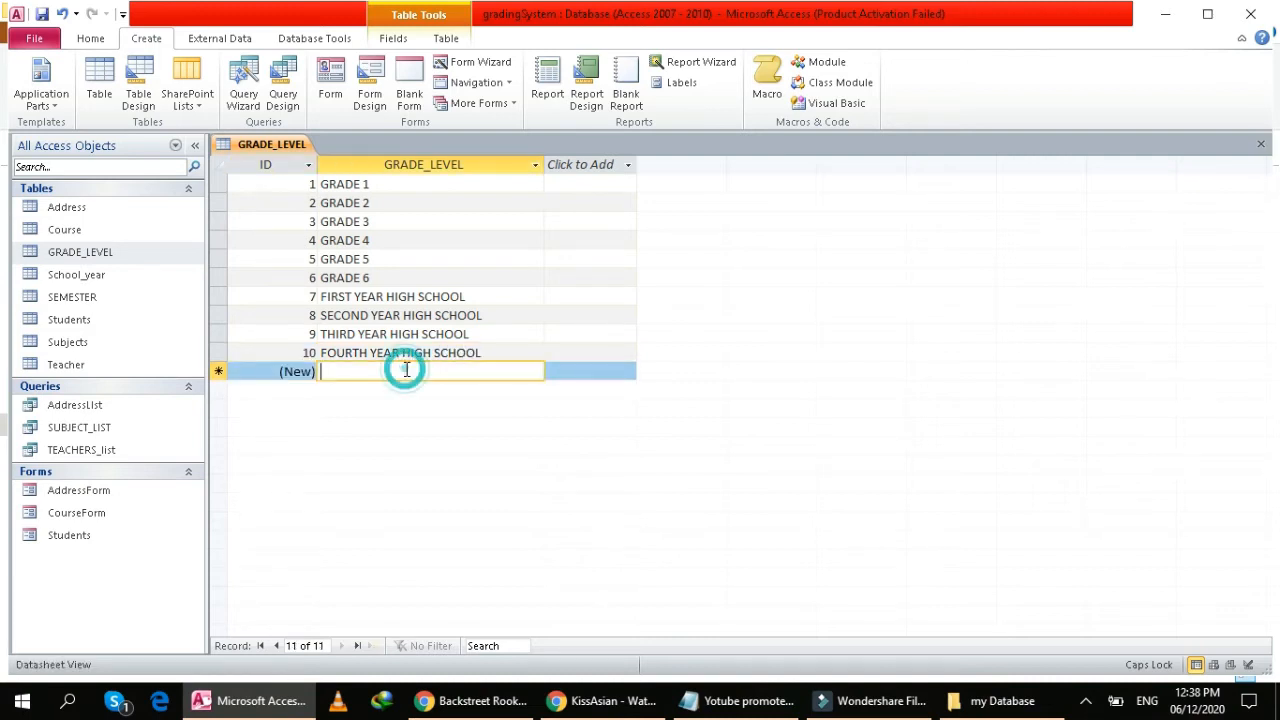
type("SENIOR HIGH")
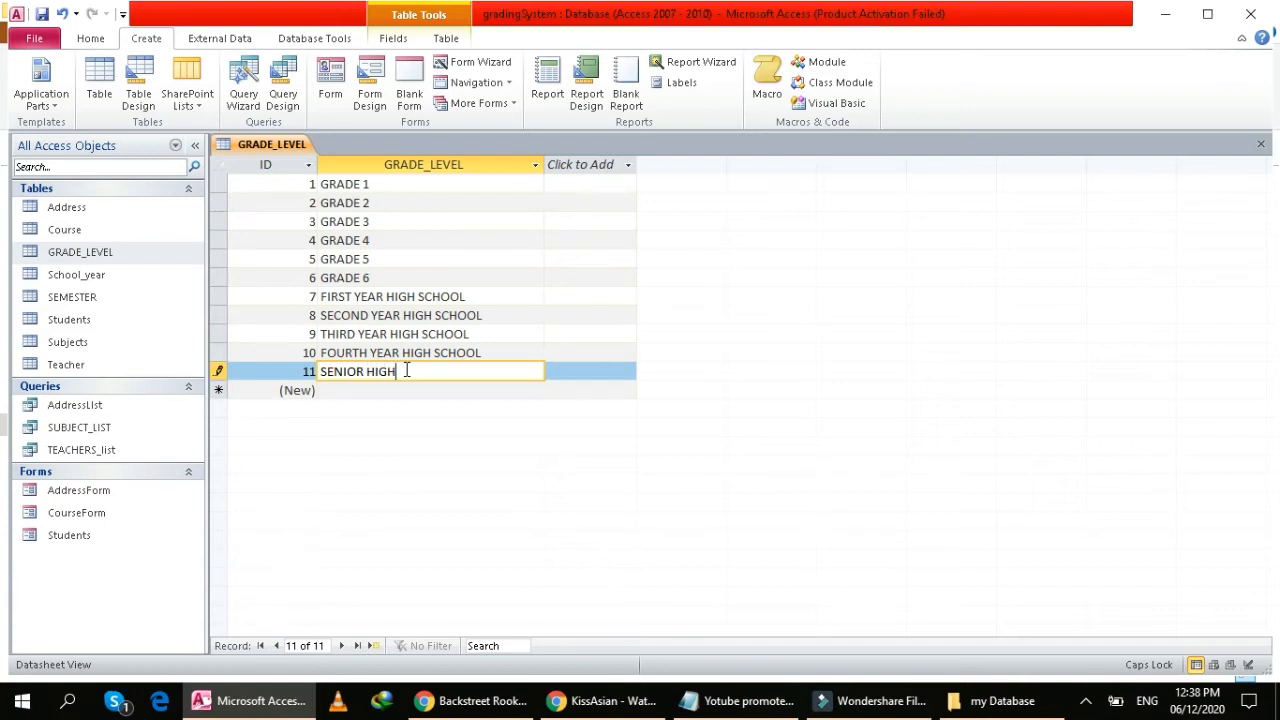
type(" - 1ST LEVER")
key("Return")
key("Tab")
type("SENIOR ")
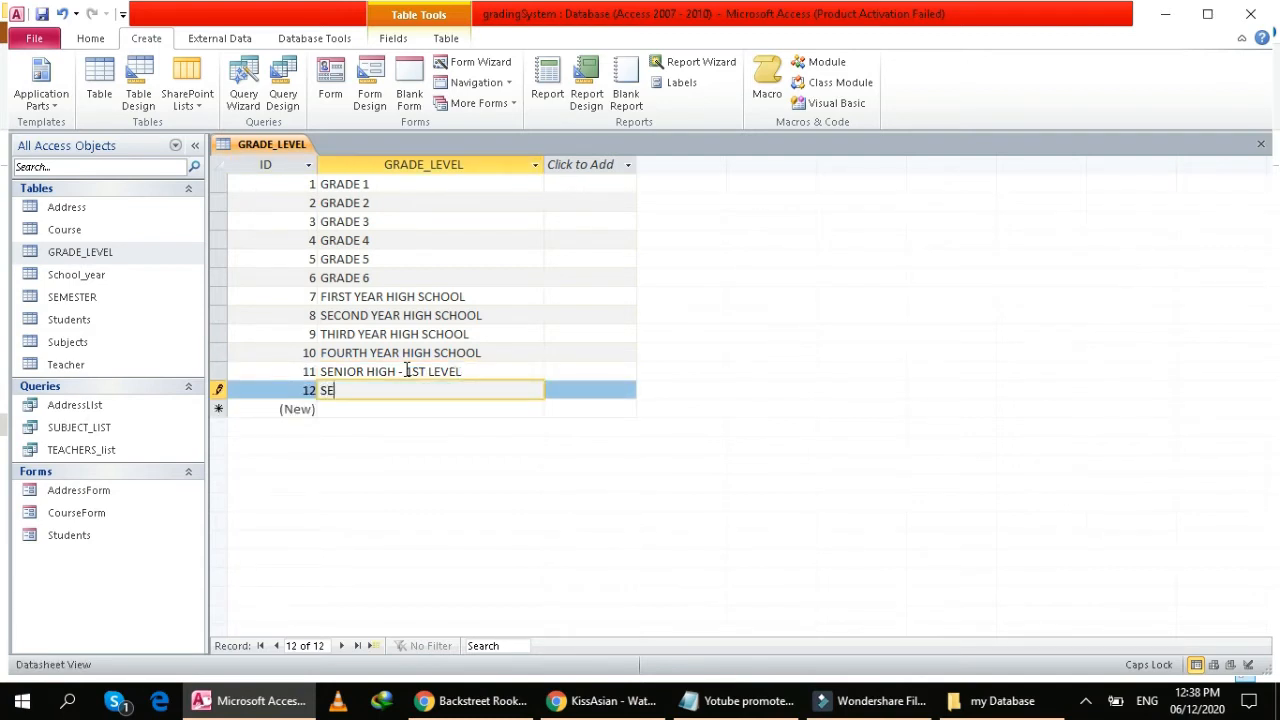
type("HIGH -SE")
key("BackSpace")
key("BackSpace")
type("2ND LEVEL")
key("Return")
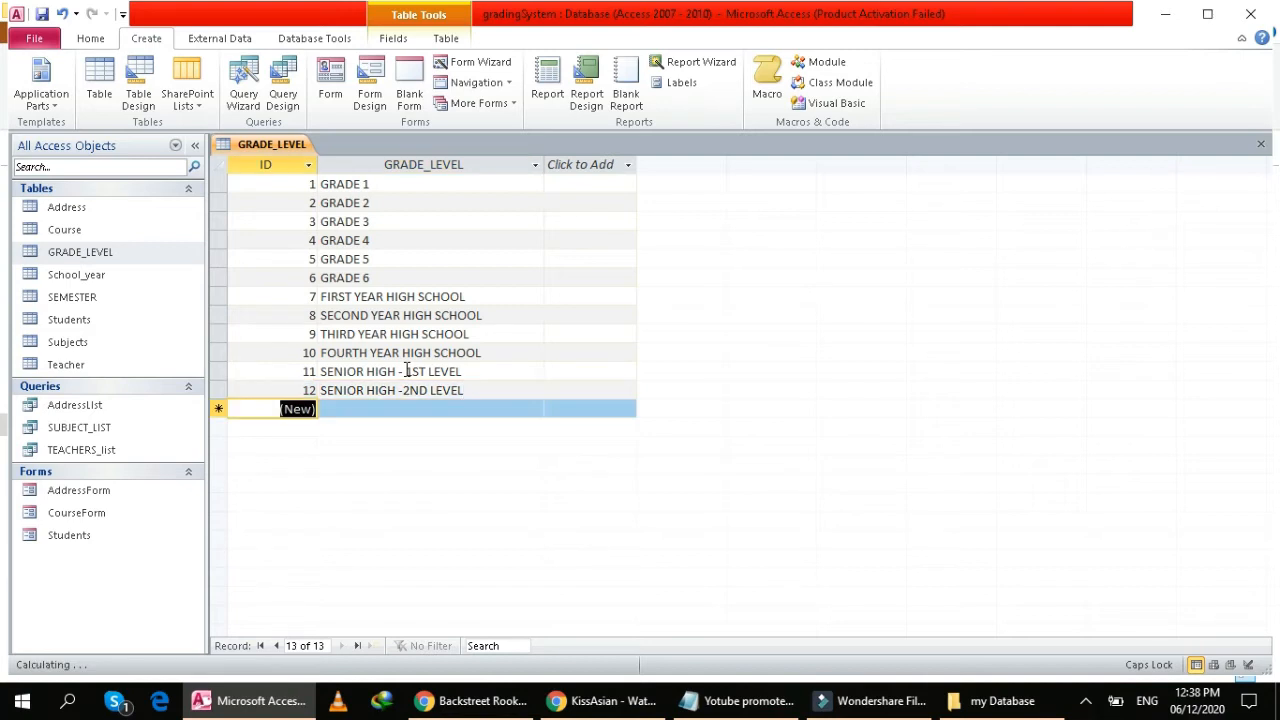
Add the records FIRST YEAR COLLEGE and SECOND YEAR COLLEGE below the senior high levels.
left_click(389, 409)
type("FI")
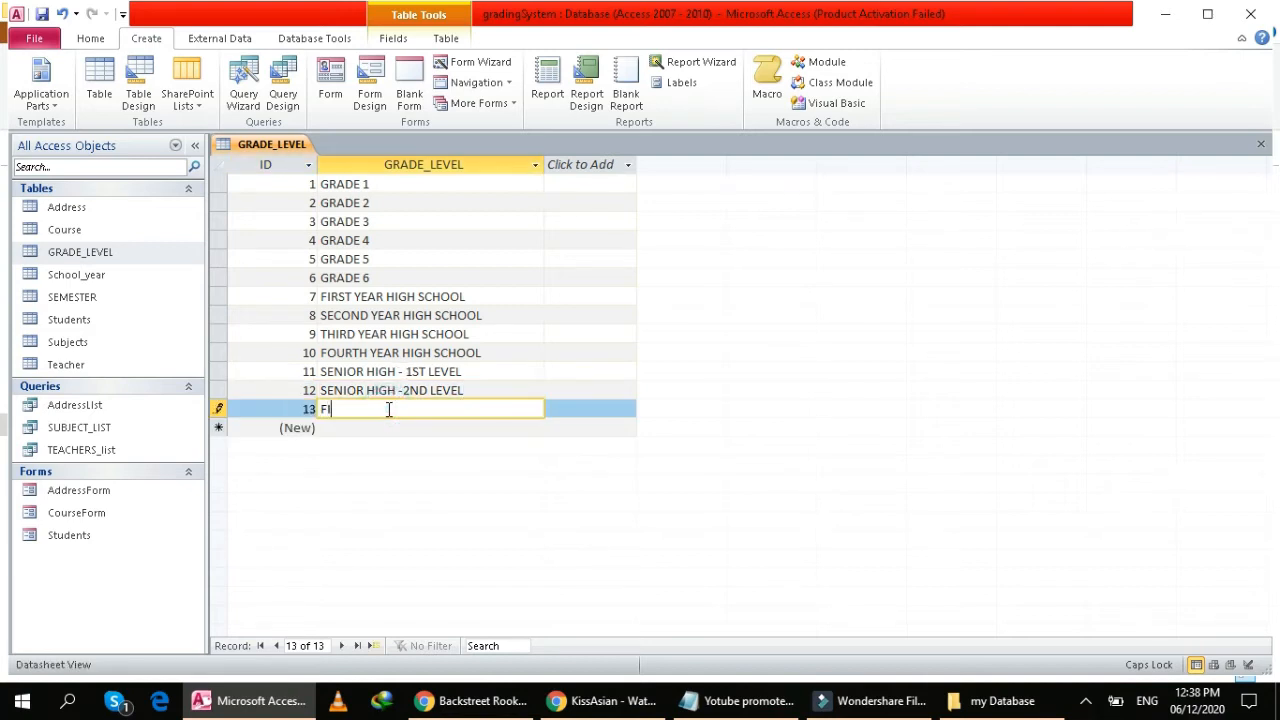
type("RST YEAR COLLEGE")
key("Return")
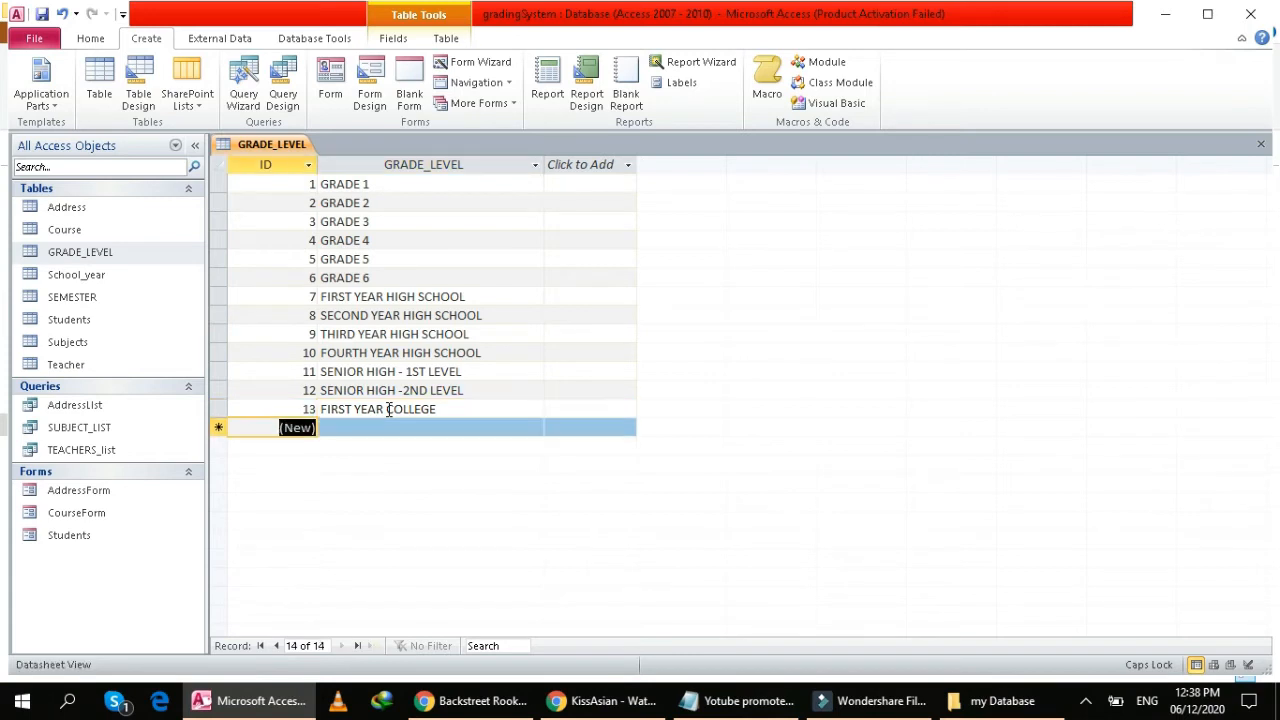
key("Tab")
type("SECON ")
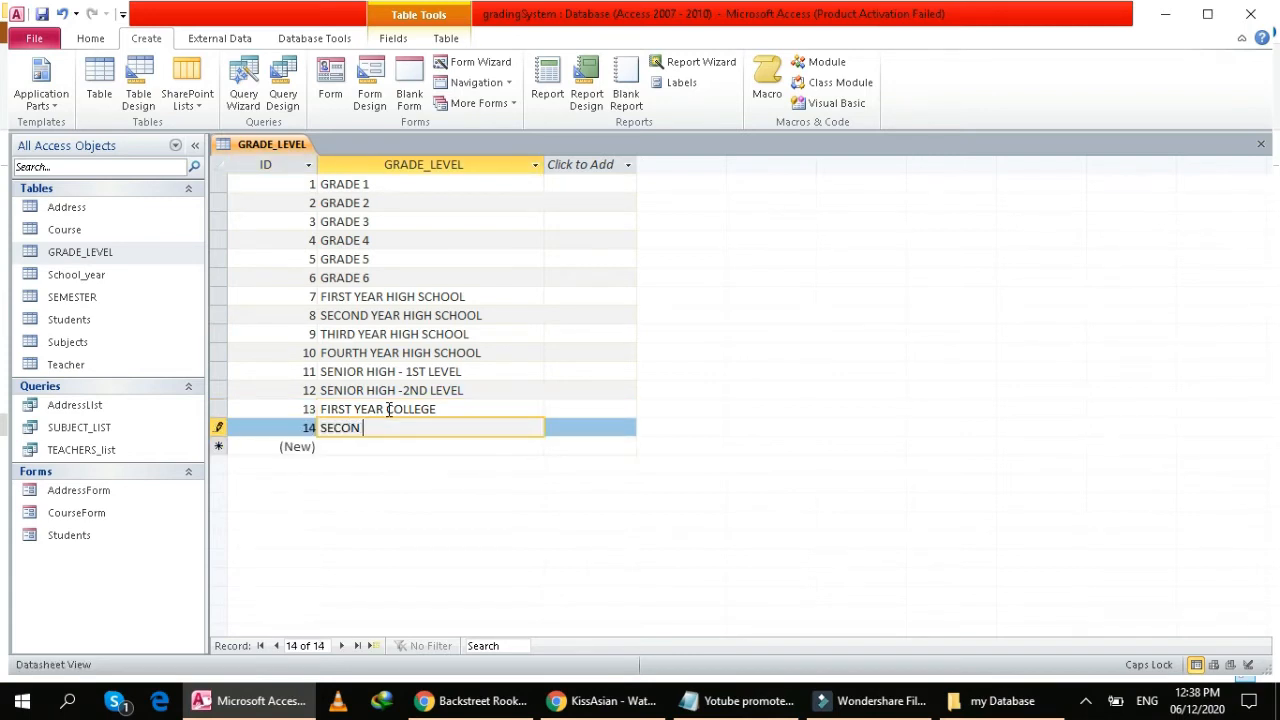
type("YEAR COLLEGE")
key("Return")
key("Tab")
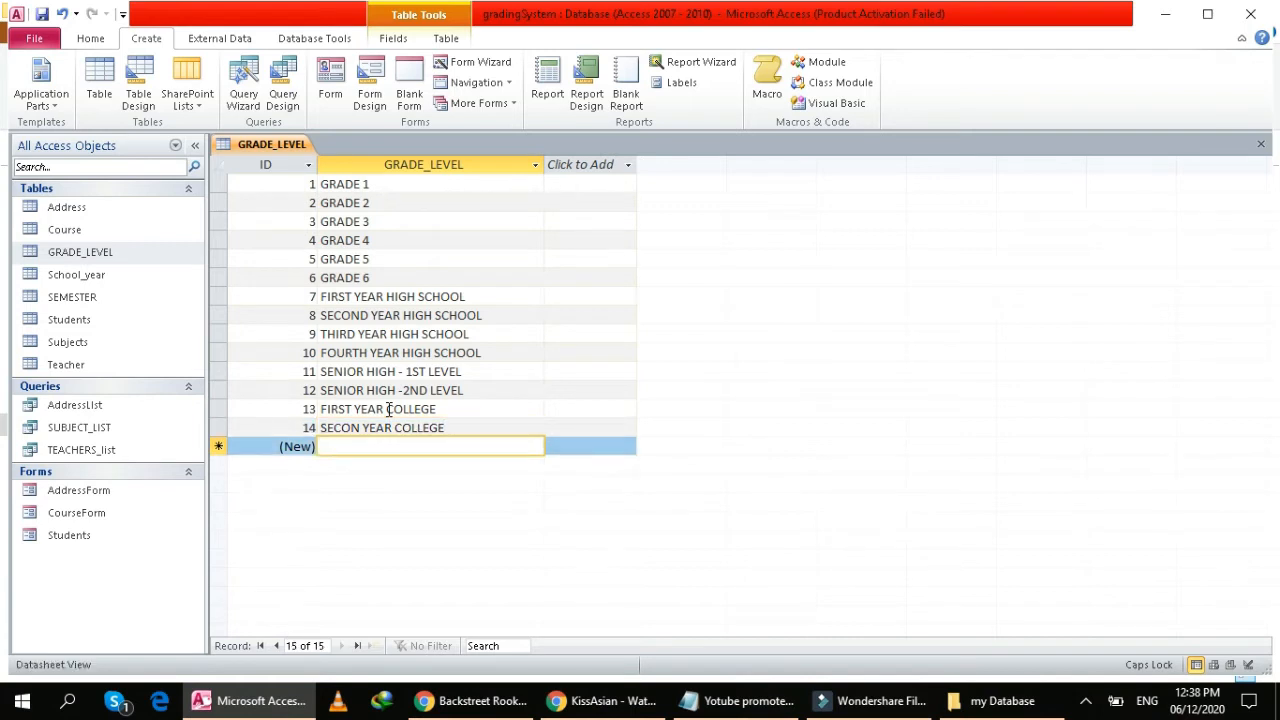
left_click(358, 428)
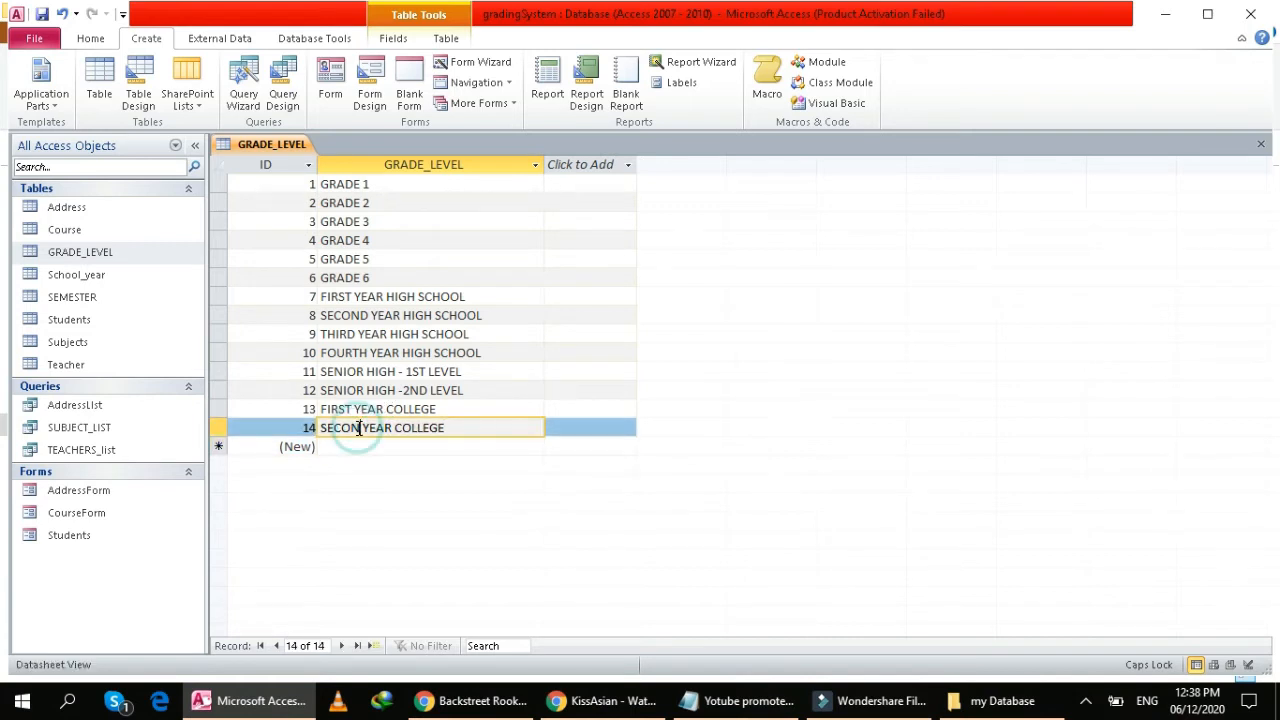
type("D")
Add the records THIR YEAR COLLEGE and FOOURTH YEAR COLLEGE at the end of the GRADE_LEVEL table.
left_click(363, 450)
type("THIR YEAR ")
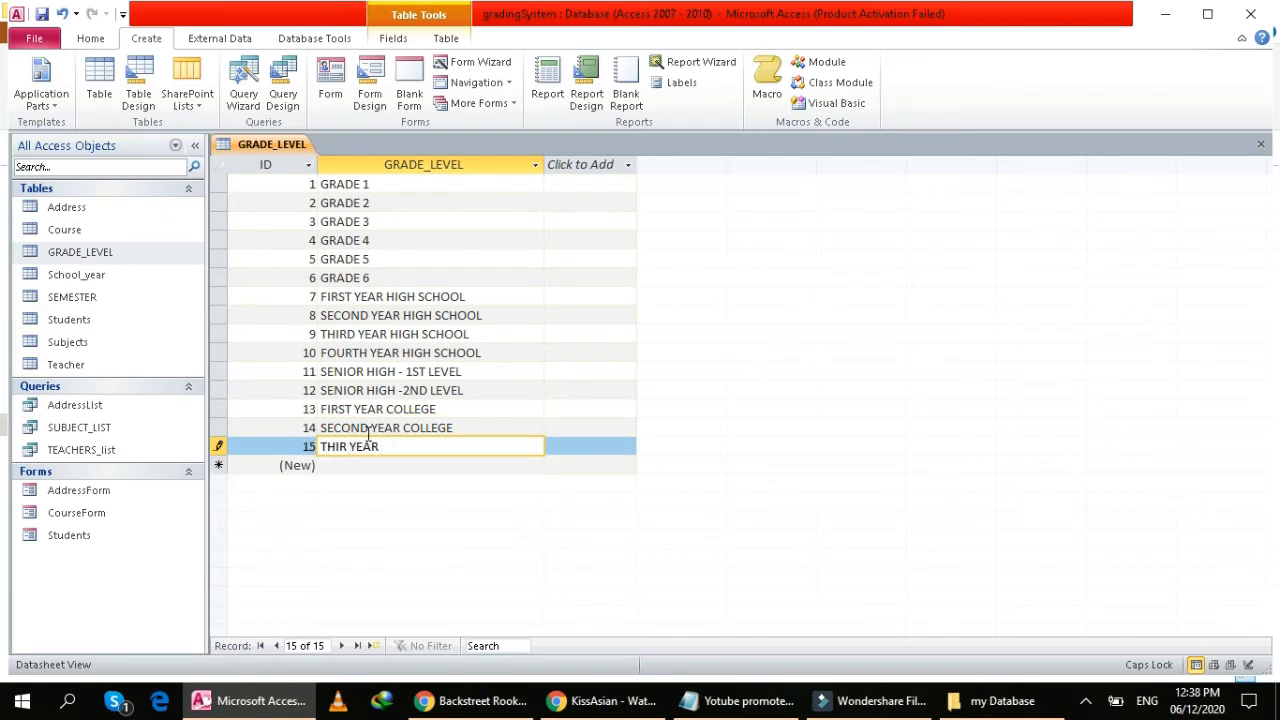
type("COLLEGE")
key("Return")
type("FORUTH")
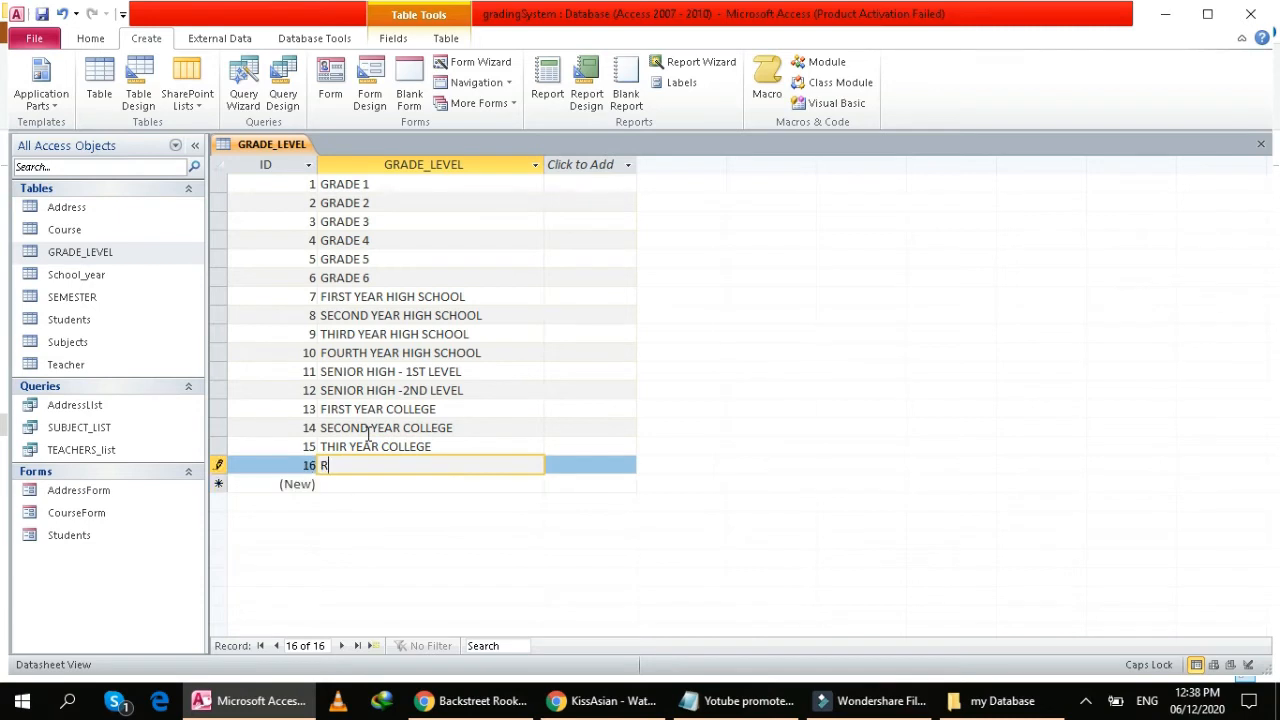
key("BackSpace")
key("BackSpace")
key("BackSpace")
key("BackSpace")
type("OURTH YEAR COLLEGE")
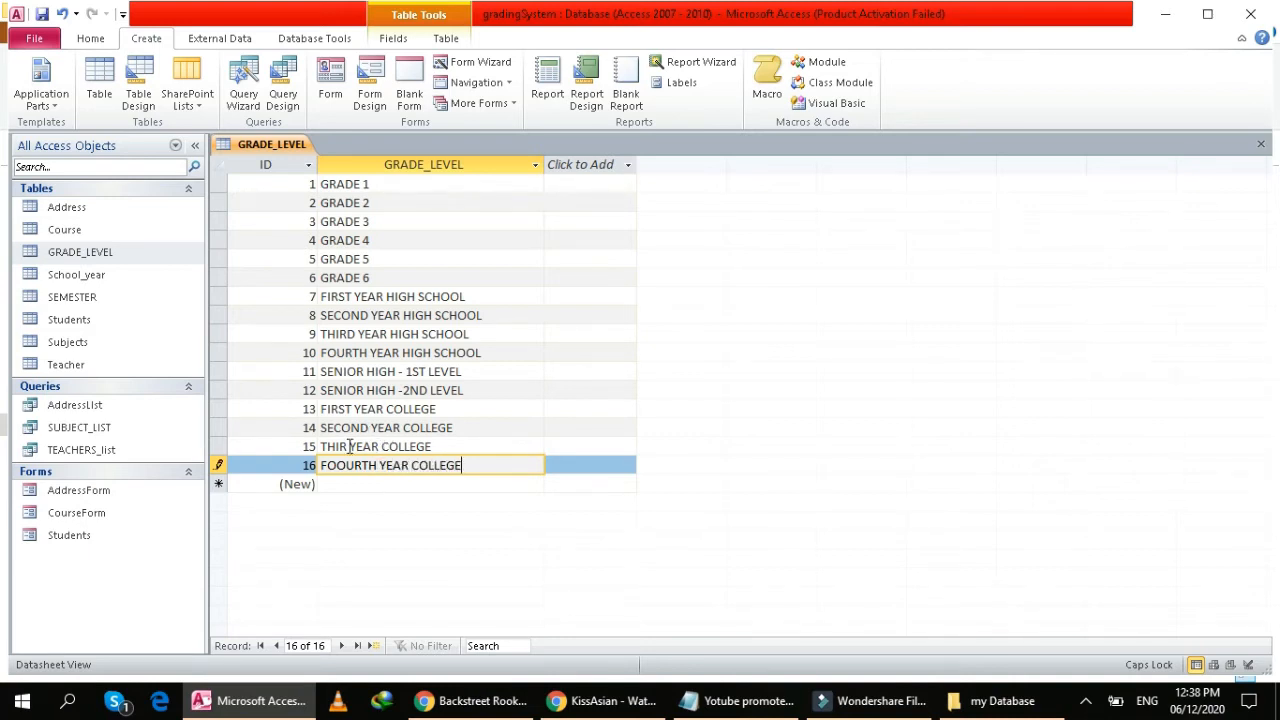
Correct record 15 to THIRD YEAR COLLEGE, then save and close the GRADE_LEVEL table.
left_click(348, 446)
left_click(42, 18)
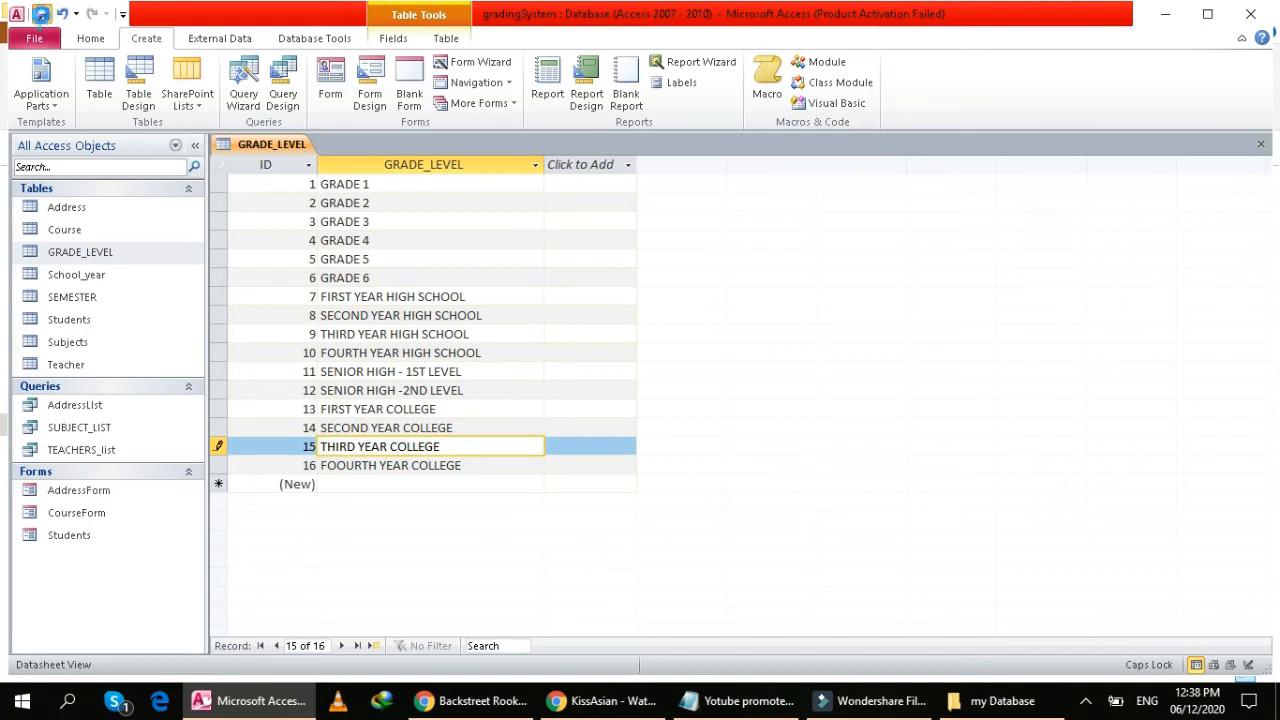
right_click(290, 144)
left_click(206, 177)
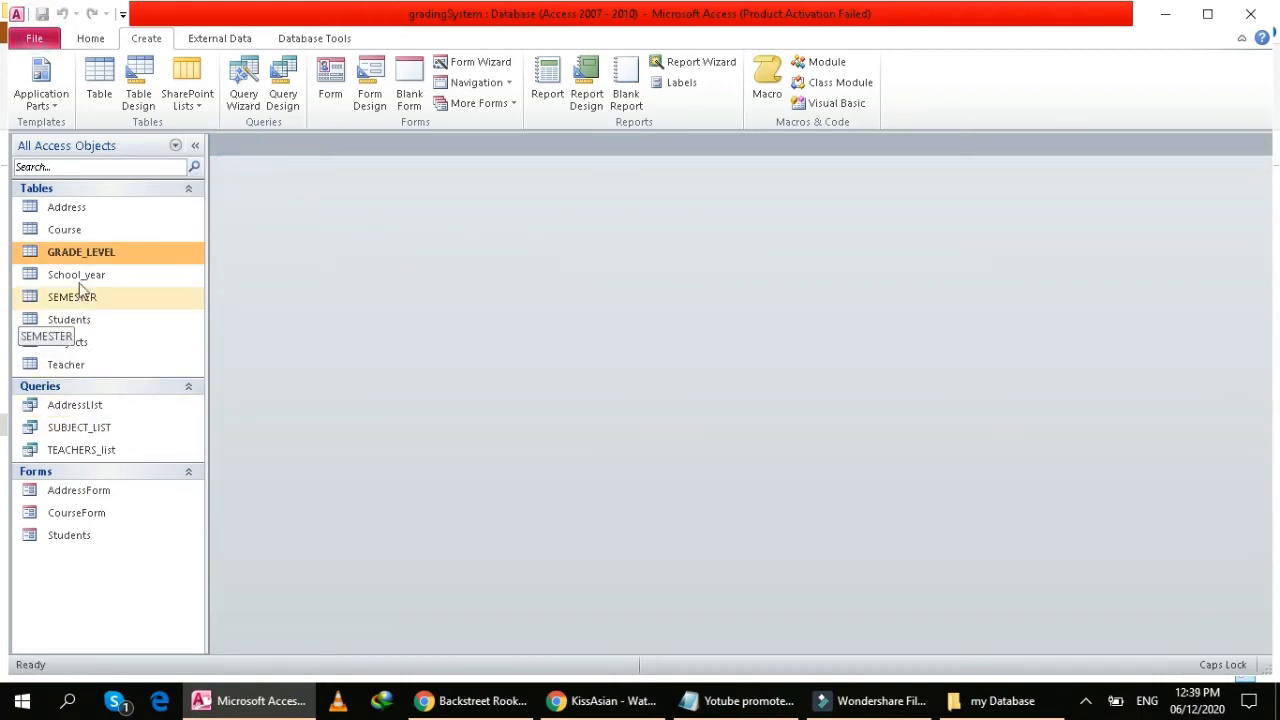
Reopen the GRADE_LEVEL table to check its saved records, then close it again.
double_click(80, 252)
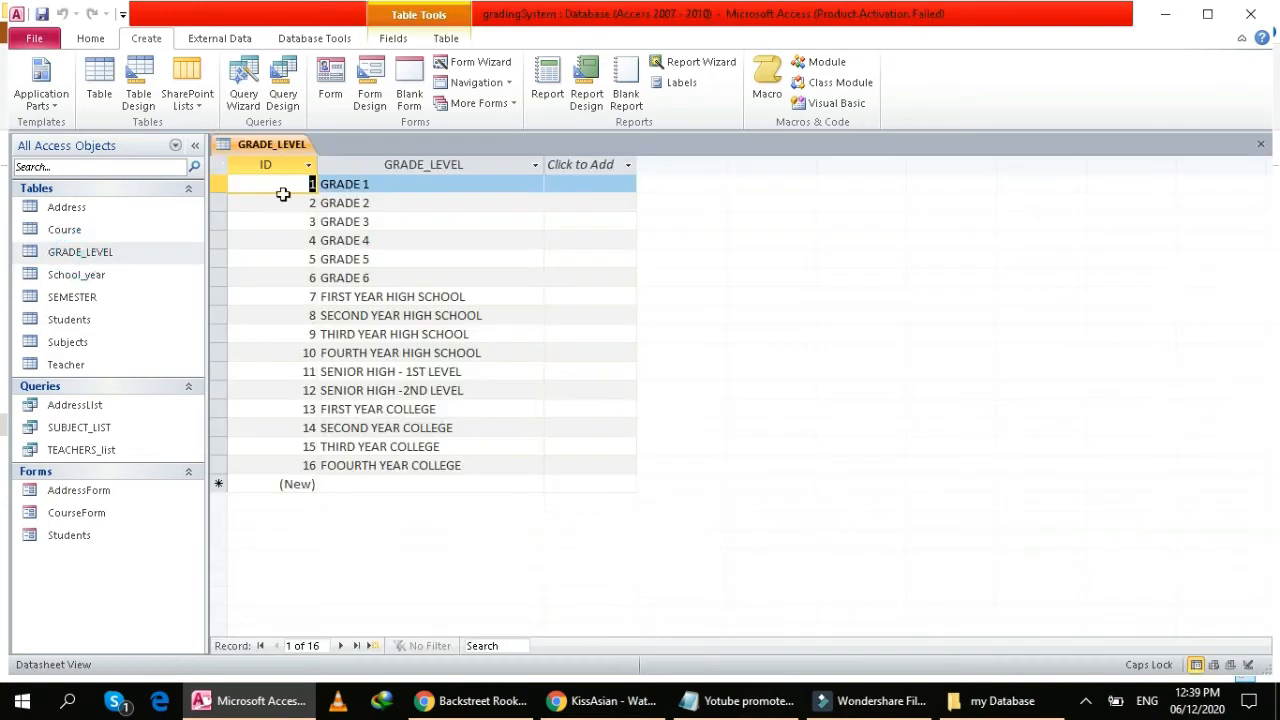
right_click(279, 145)
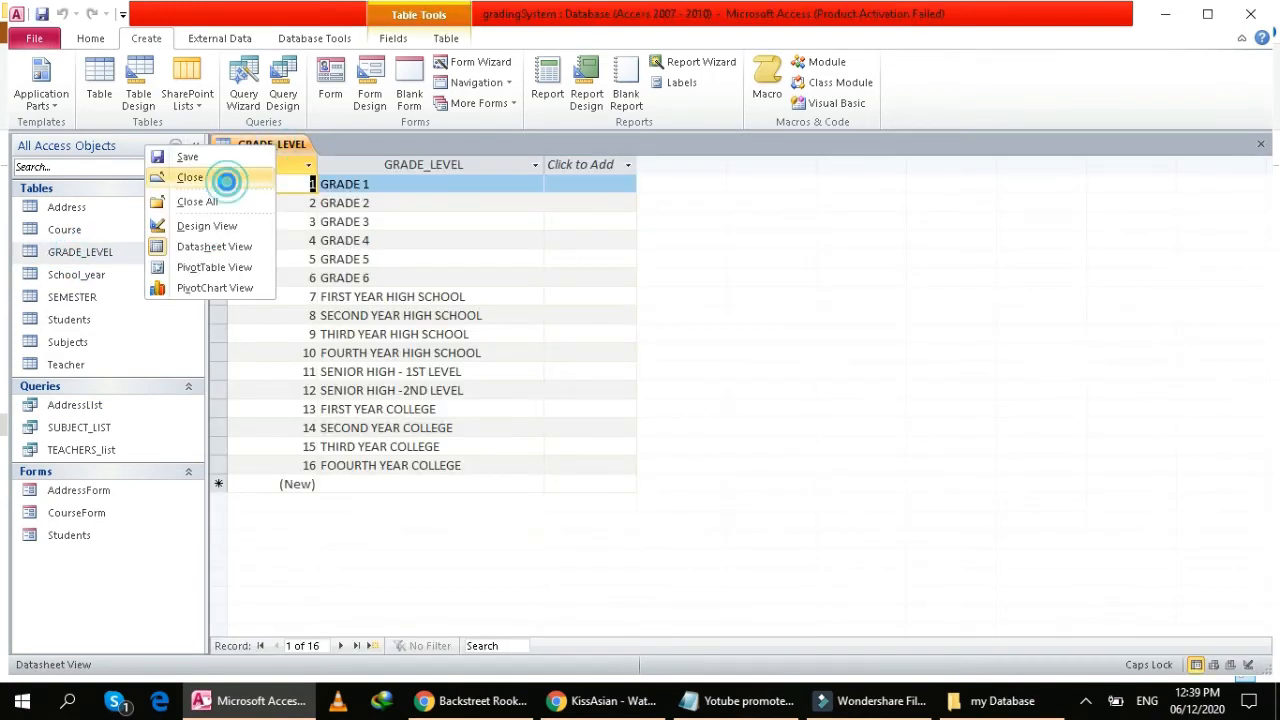
left_click(227, 180)
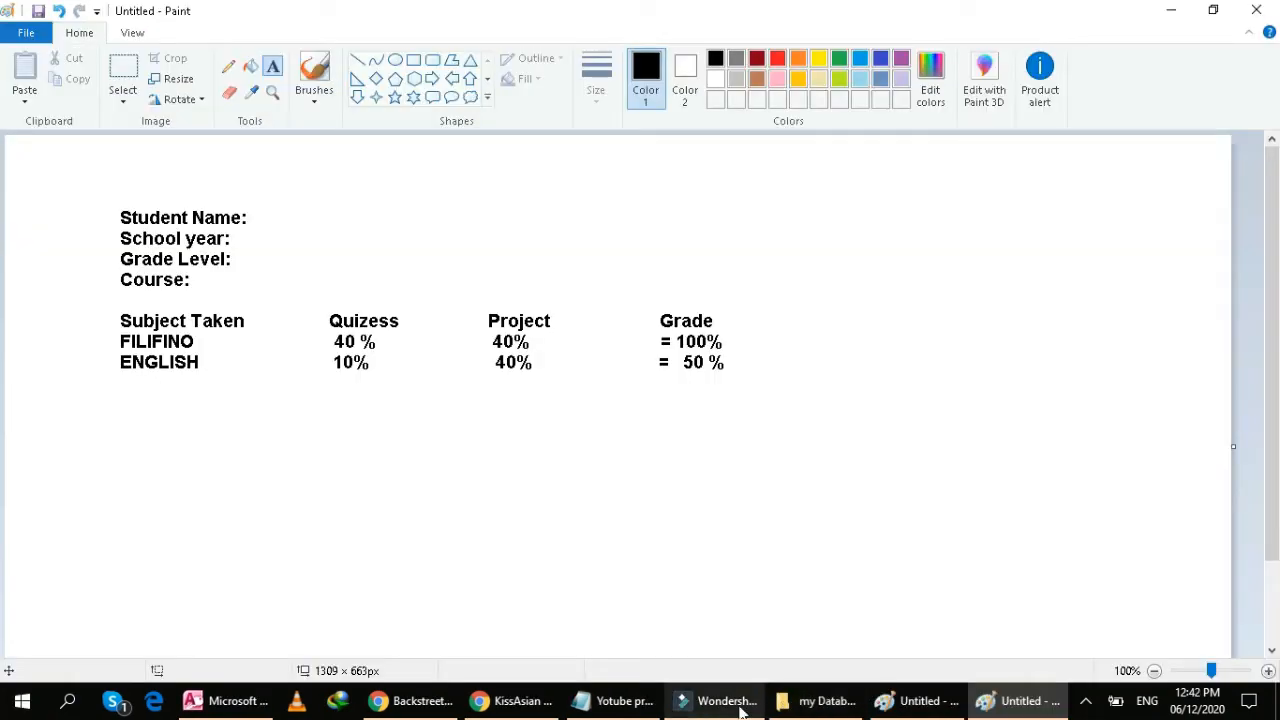
Switch back to Microsoft Access, create a new table and save it as Quizes, opening it in Design View.
left_click(237, 705)
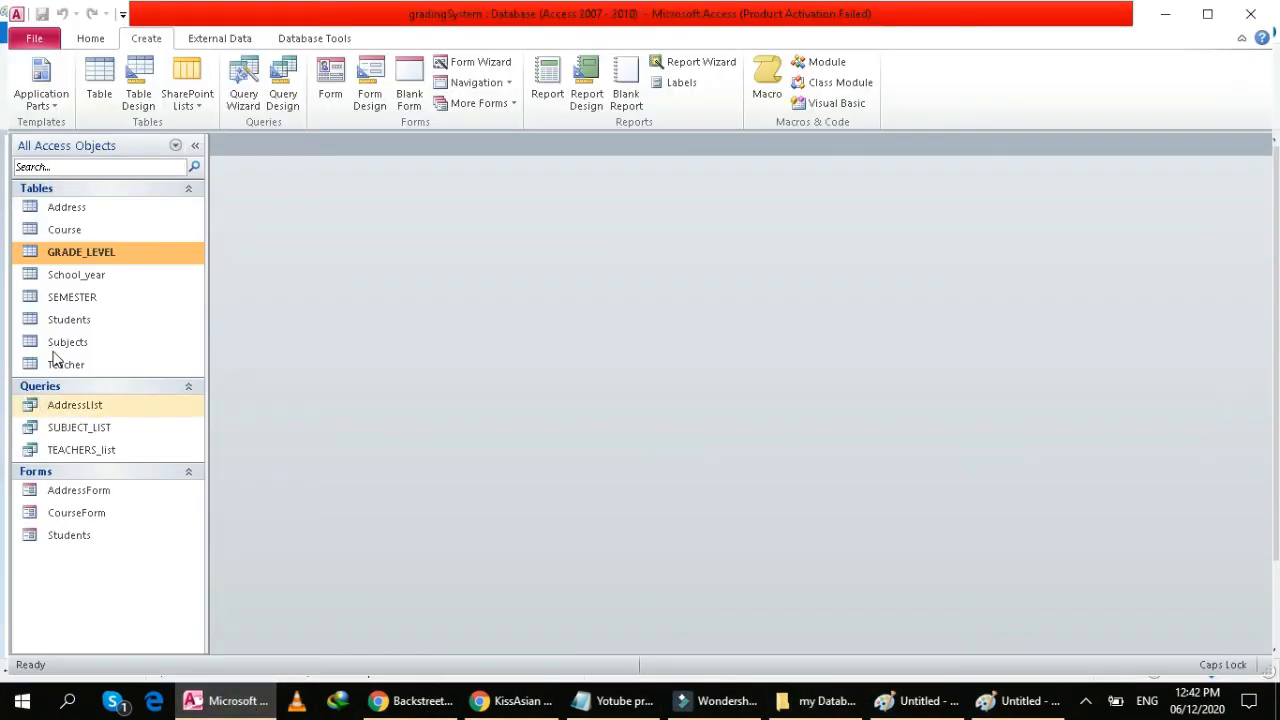
left_click(99, 90)
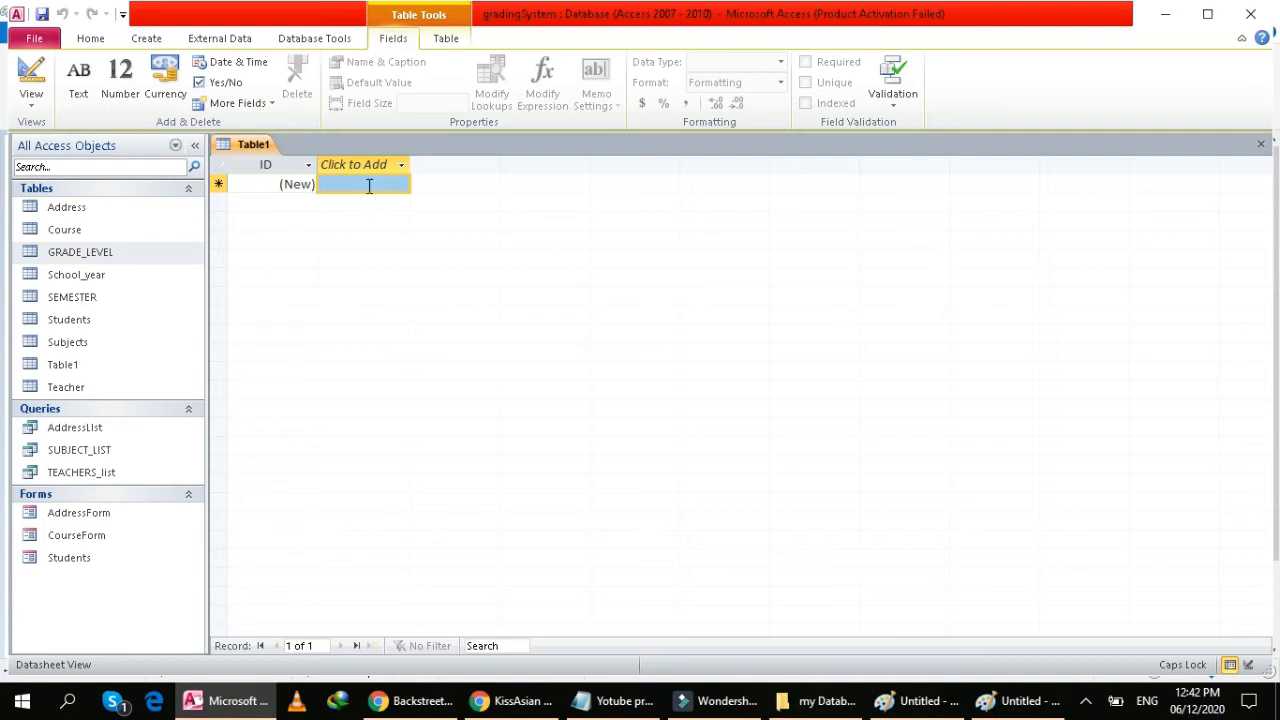
right_click(265, 145)
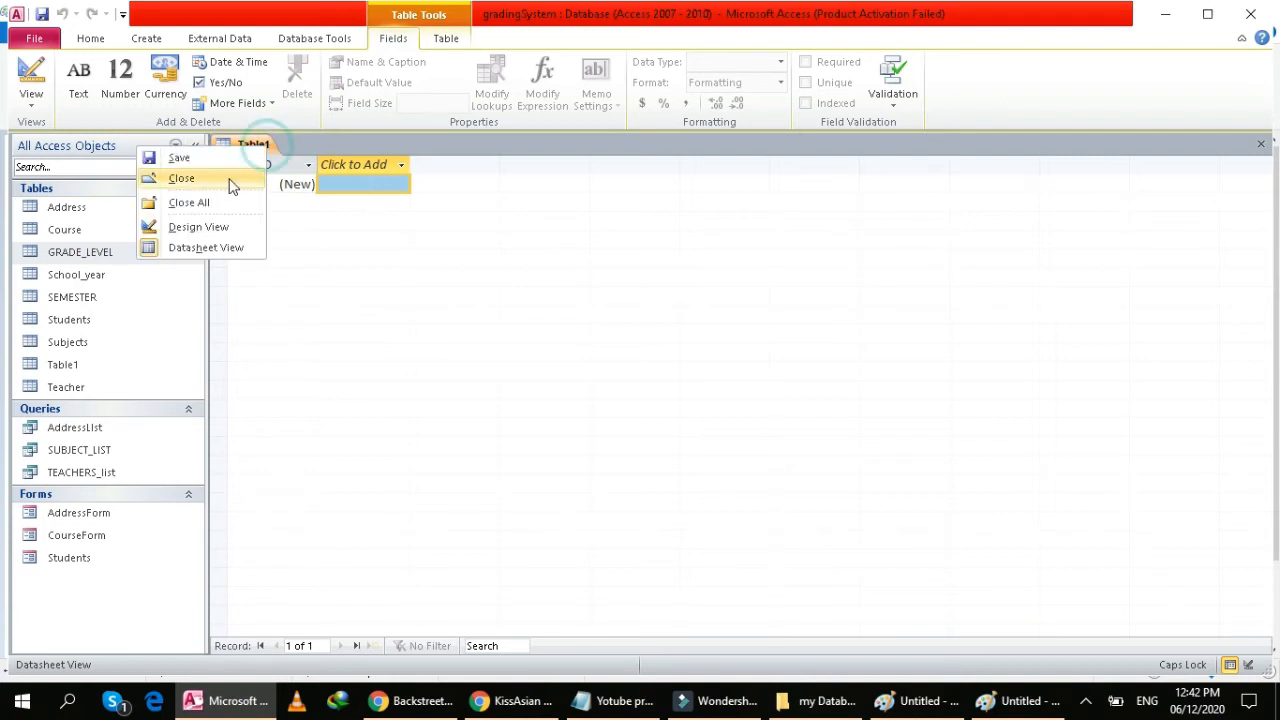
left_click(214, 226)
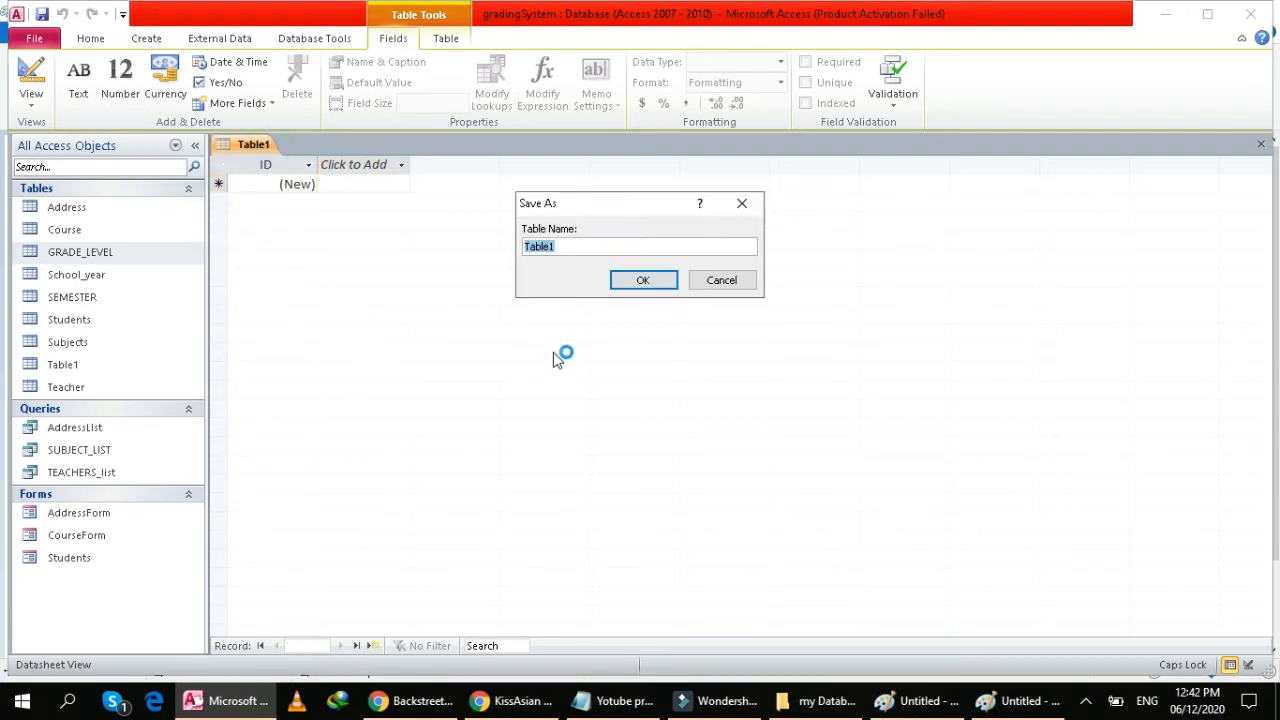
type("Quizez")
key("BackSpace")
left_click(626, 288)
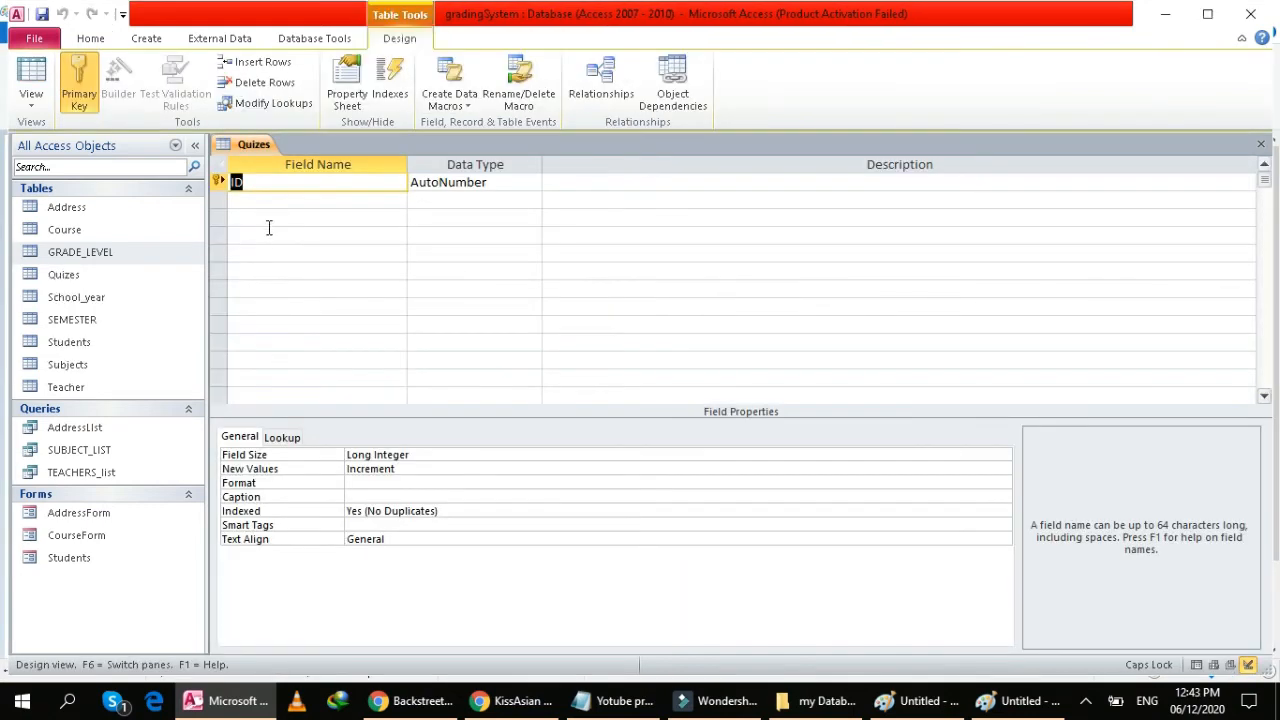
Add a field named Date of Quiz with the Date/Time data type below the ID field.
left_click(278, 201)
type("D")
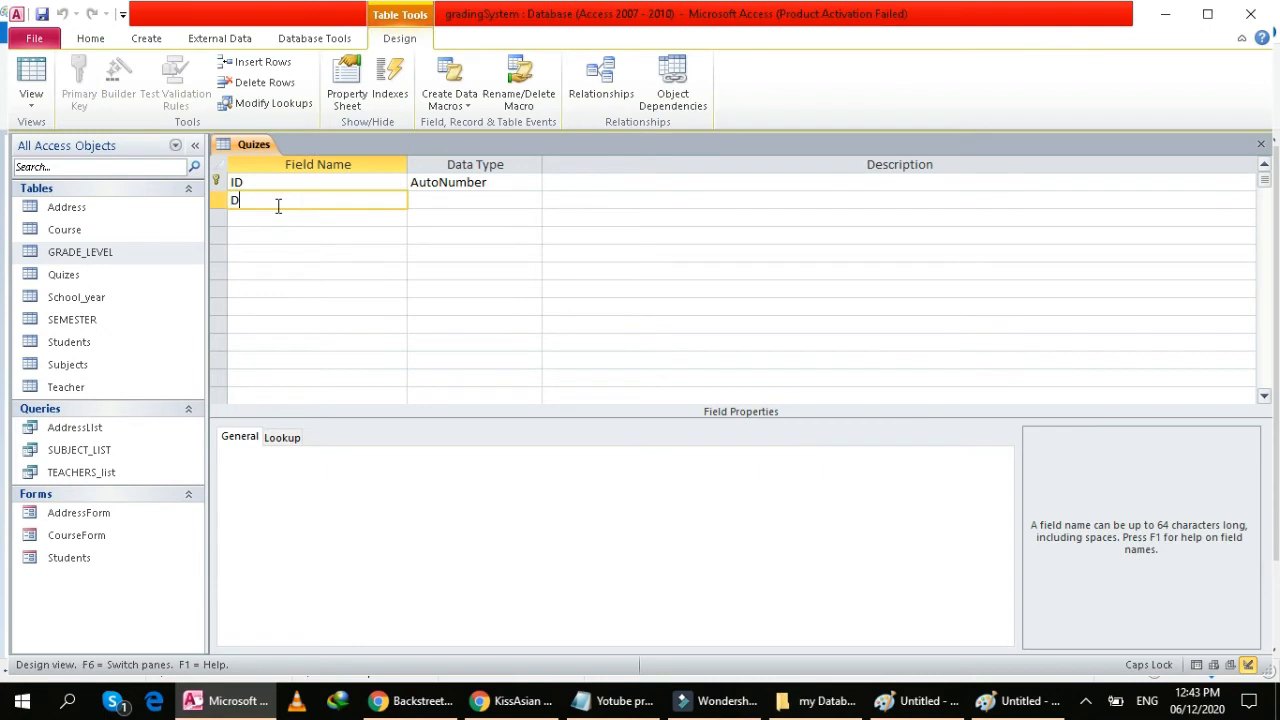
type("ate of Quiz")
key("Tab")
type("Da")
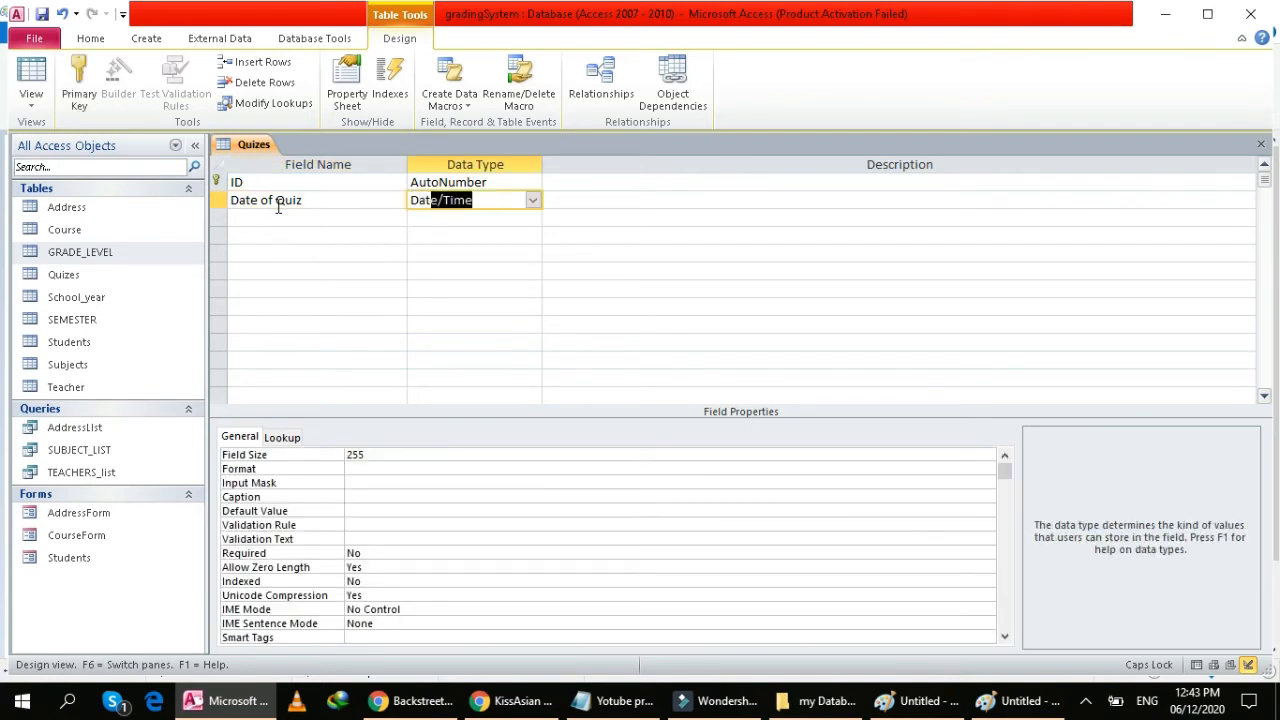
Add a field named Total_Items with the Number data type below Date of Quiz.
left_click(280, 215)
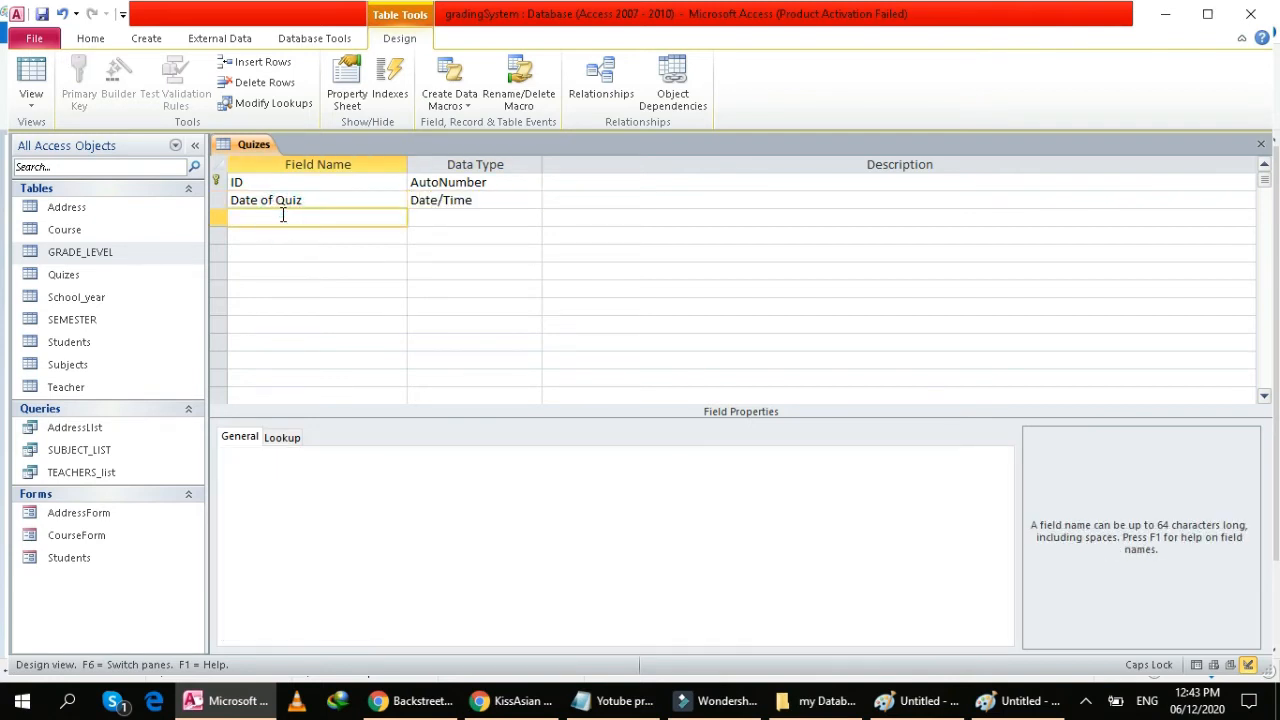
type("Total_teem")
key("Tab")
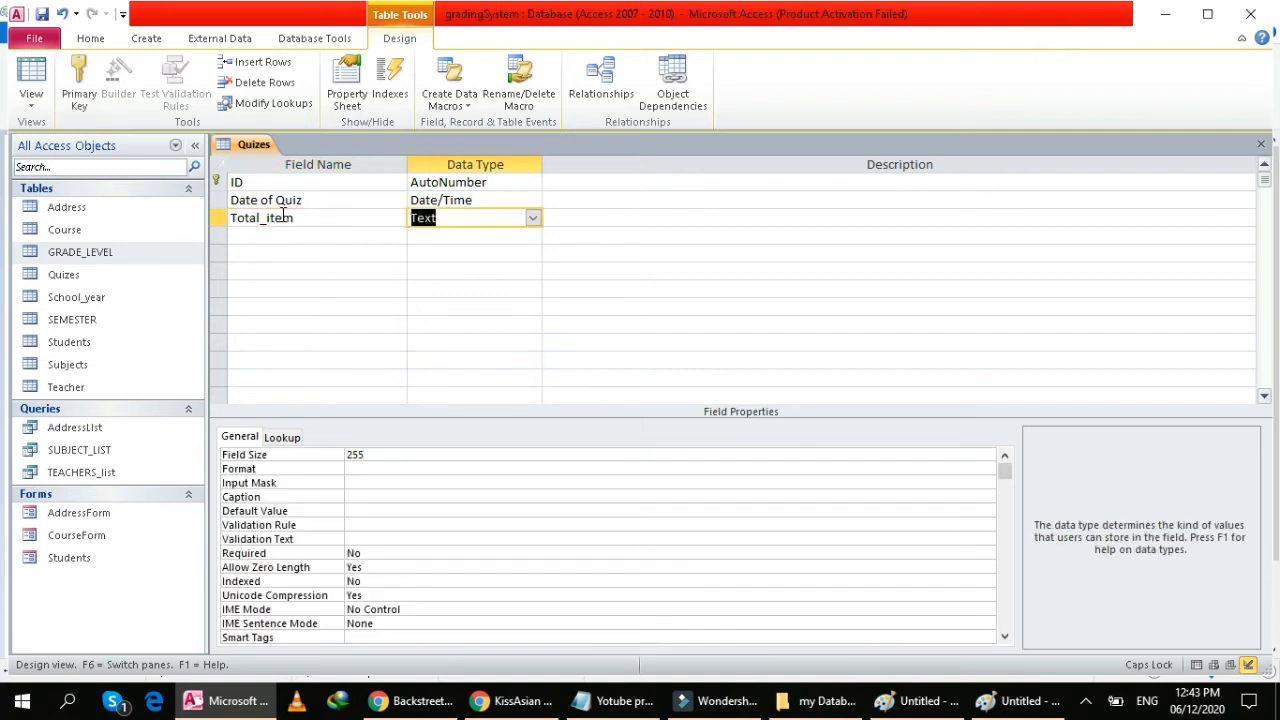
type("number")
key("Tab")
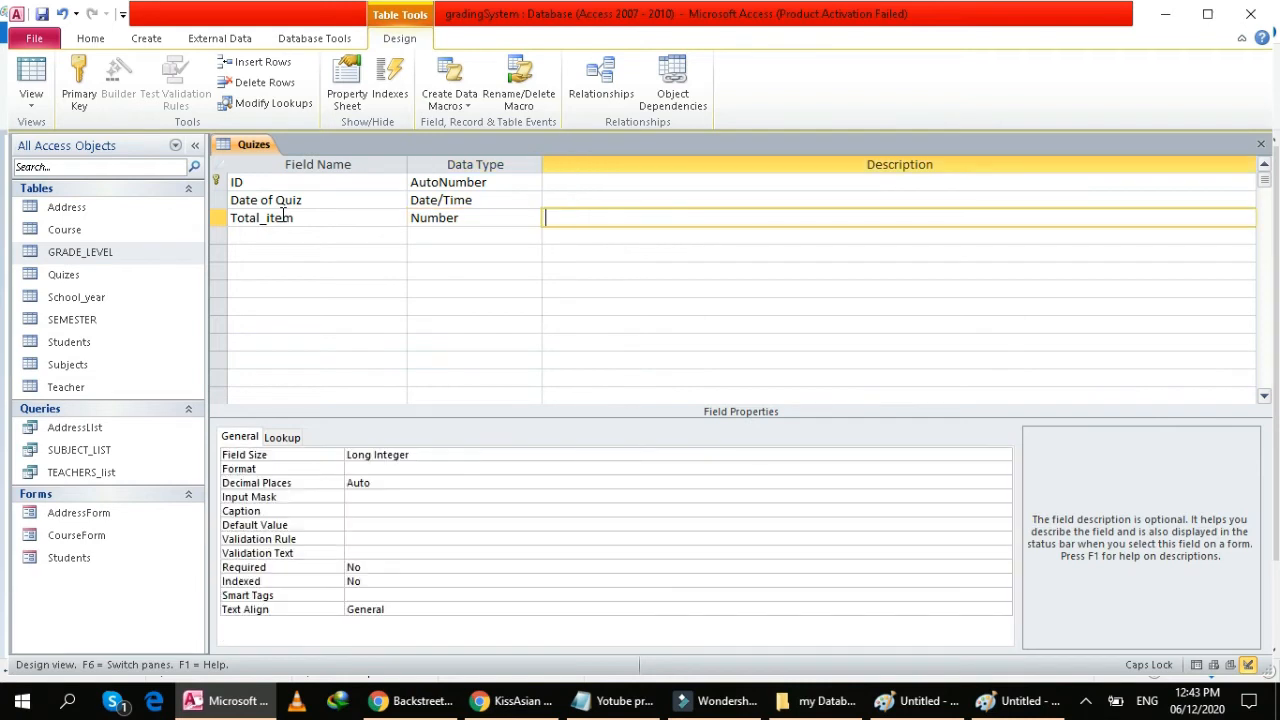
left_click(264, 217)
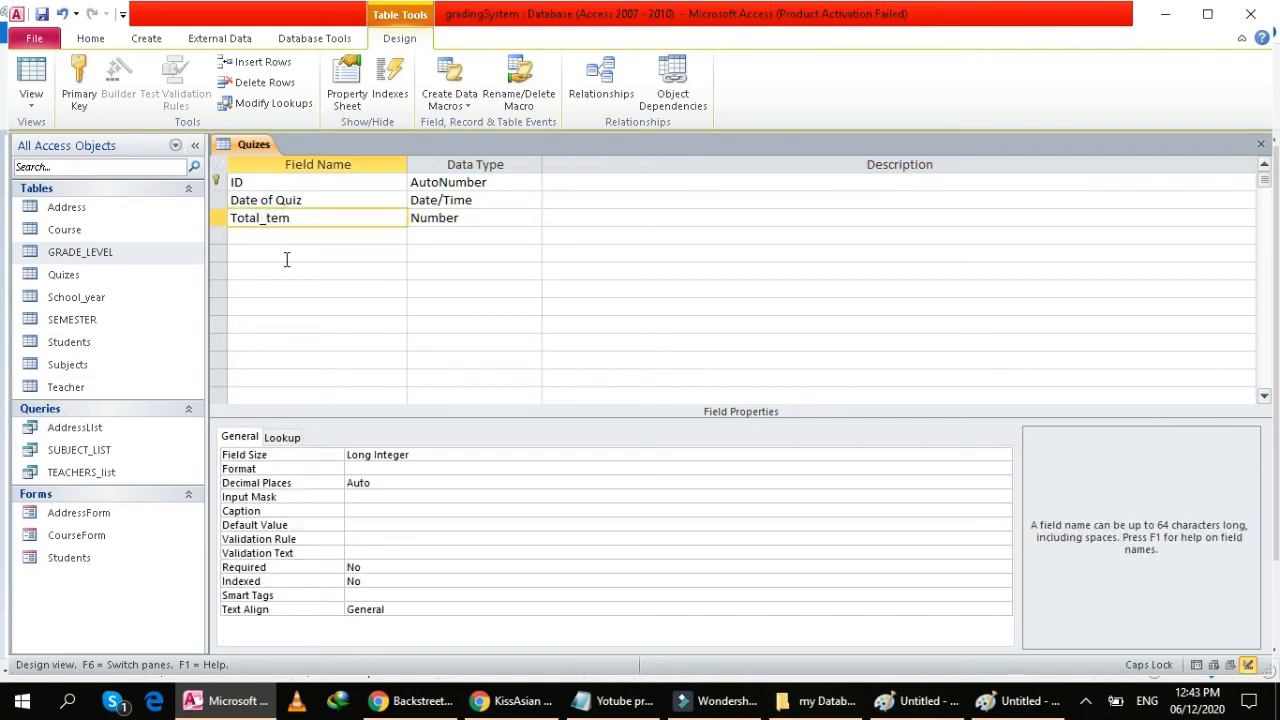
type("I")
left_click(317, 225)
Add a Subject field below Total_Items and start the Lookup Wizard for its data type.
left_click(304, 238)
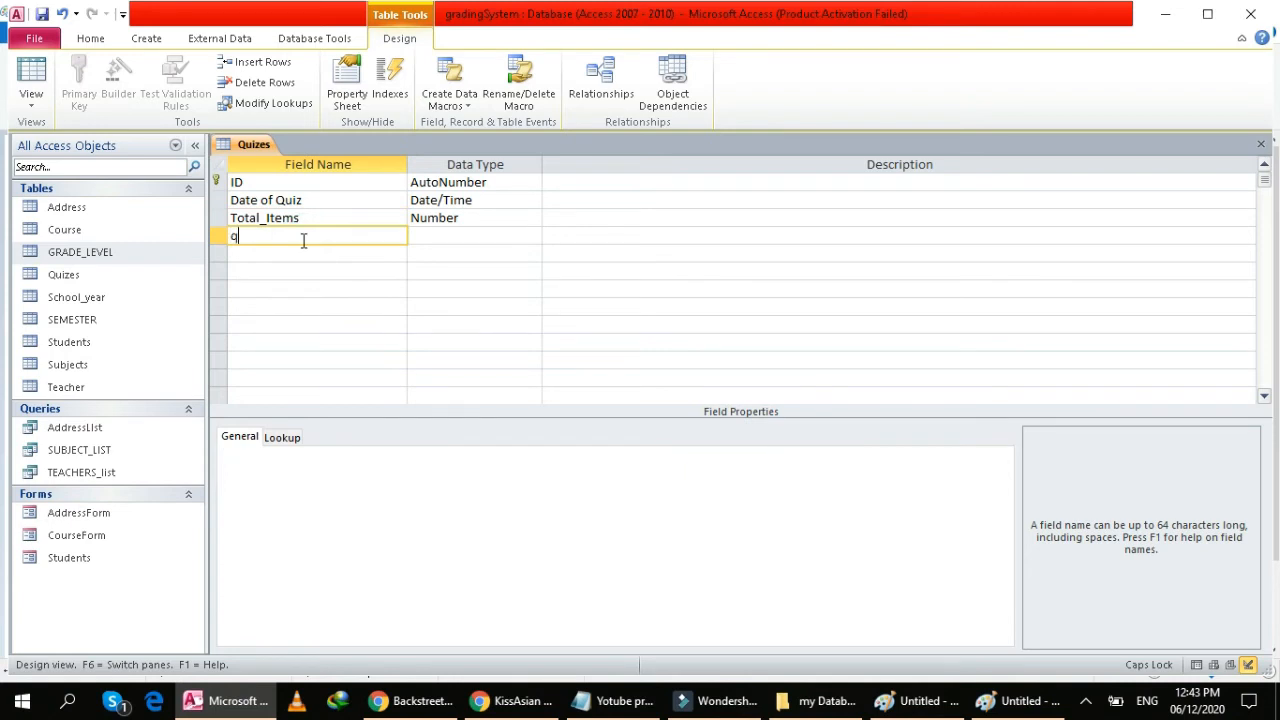
key("BackSpace")
key("BackSpace")
type("Subject")
key("Tab")
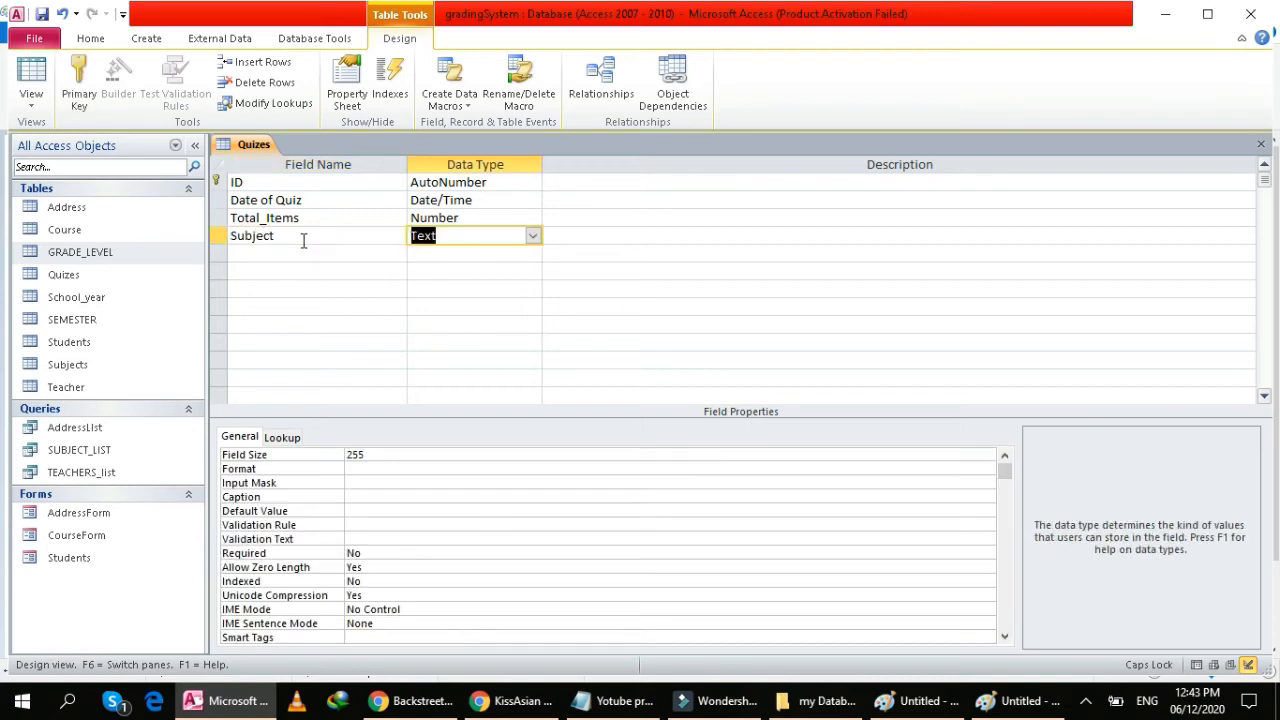
left_click(532, 236)
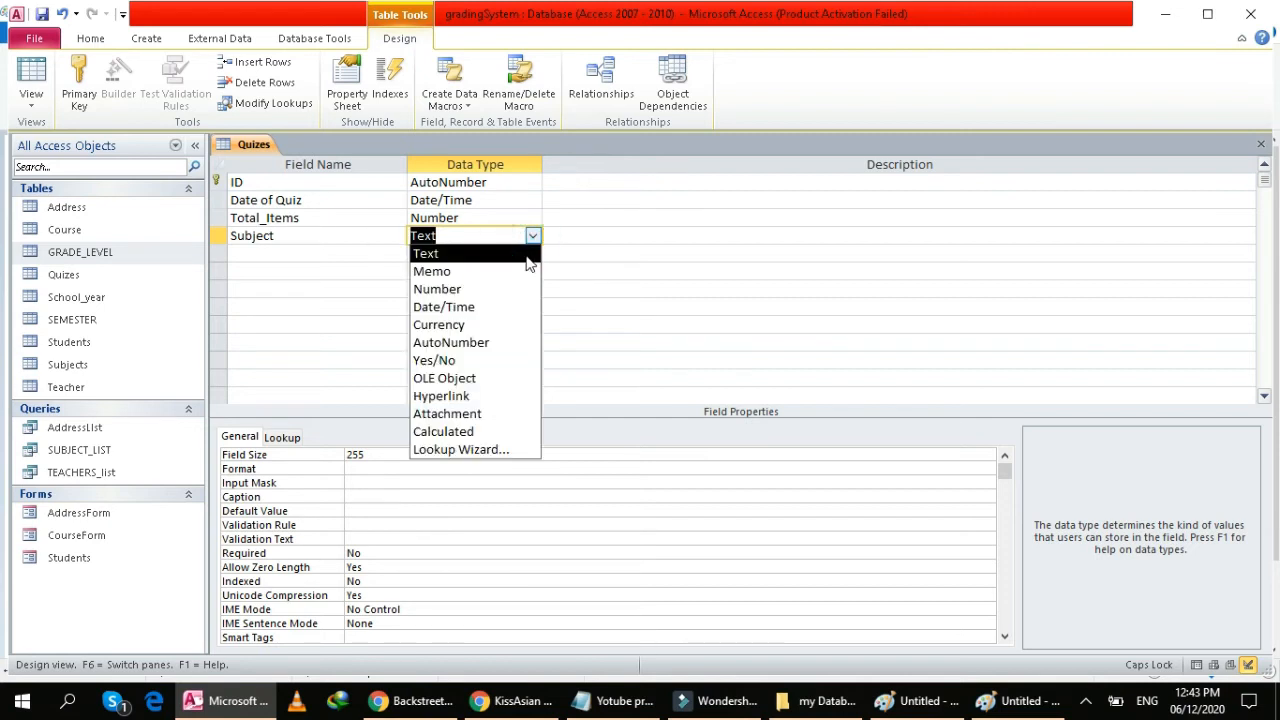
left_click(474, 447)
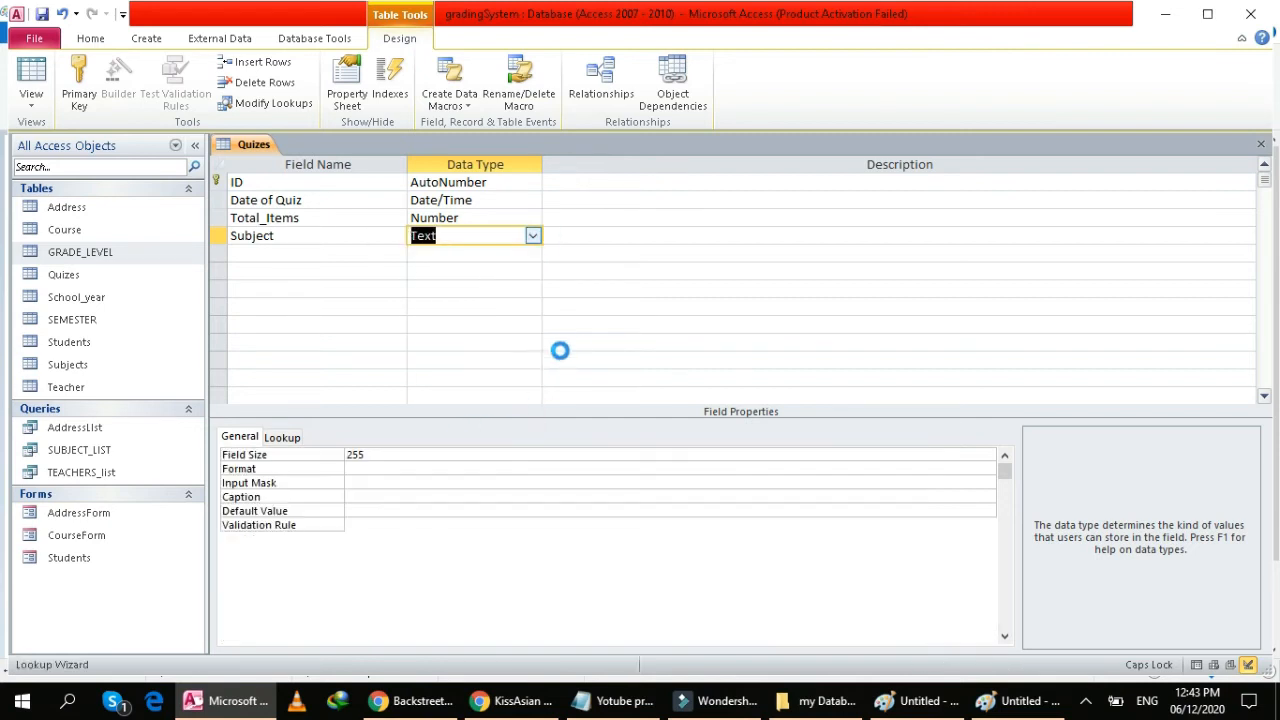
left_click(560, 256)
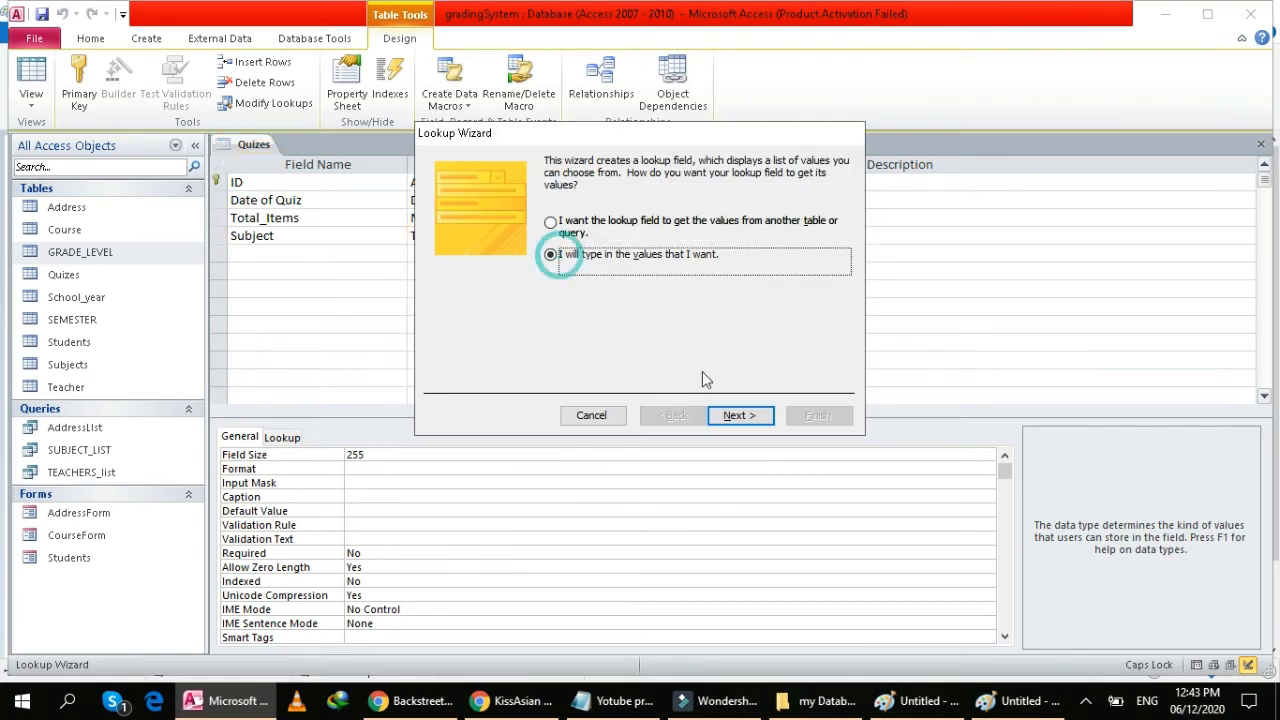
left_click(740, 416)
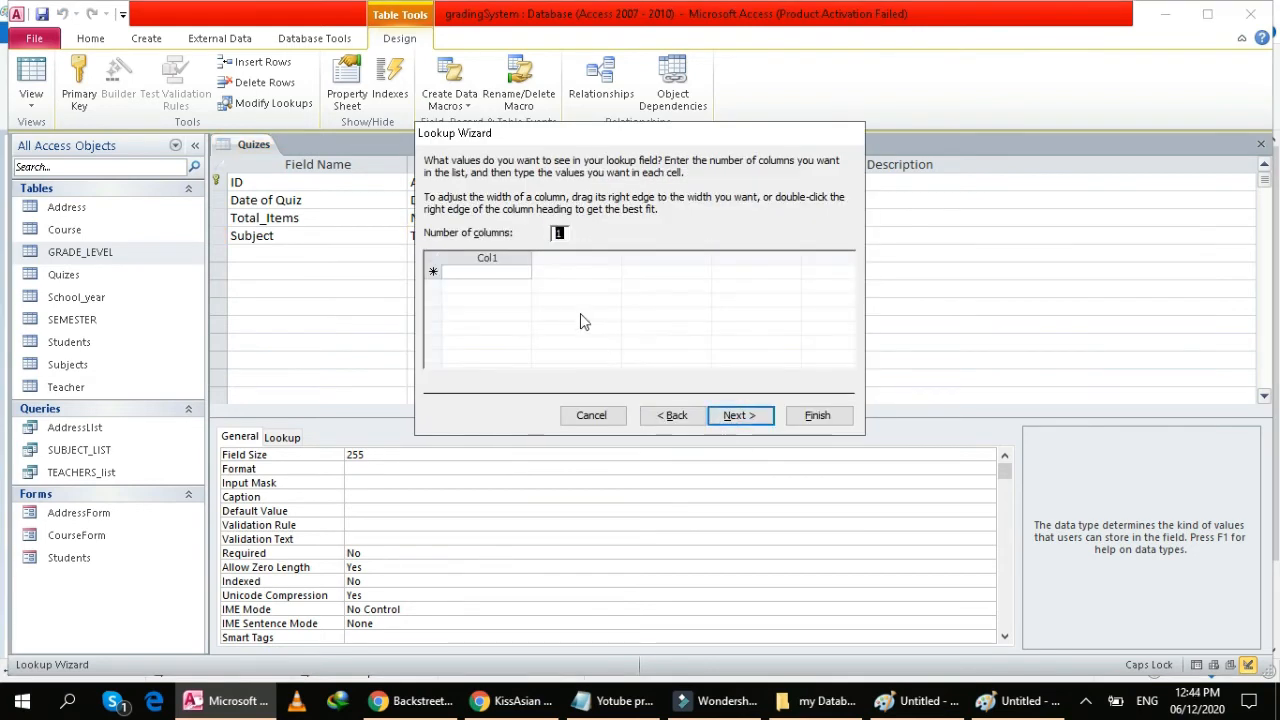
left_click(512, 273)
left_click(674, 415)
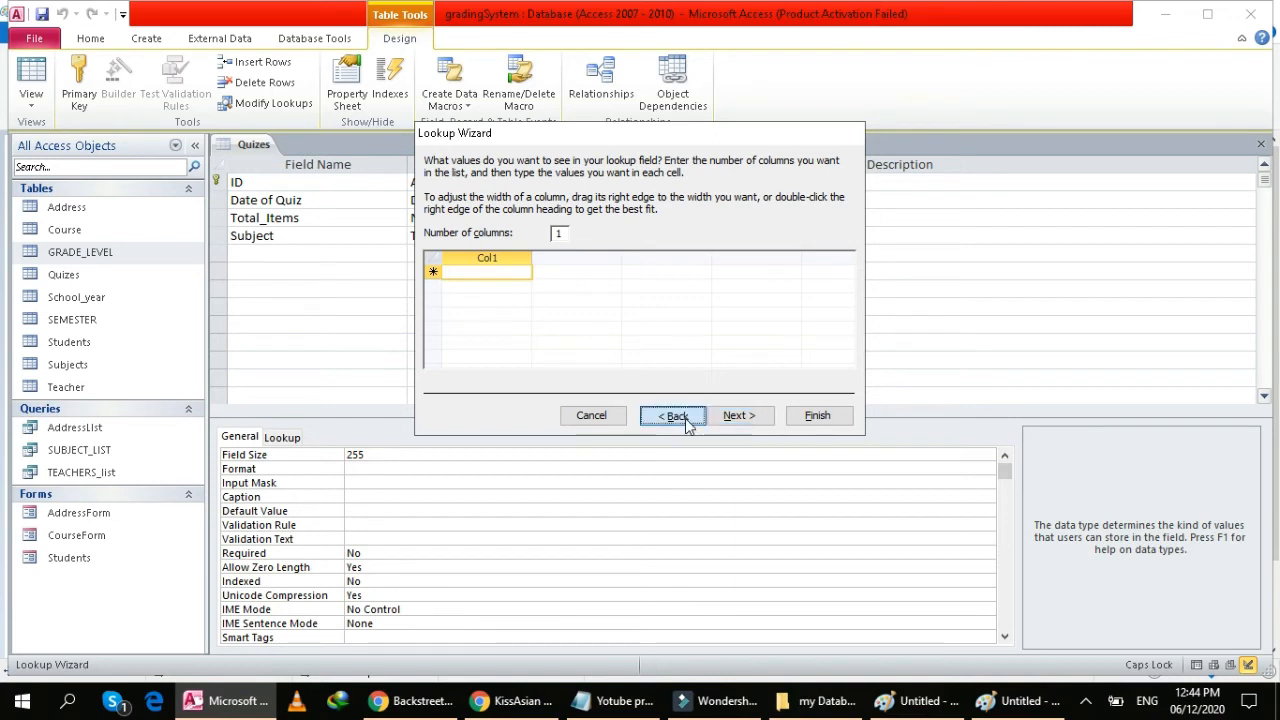
Set the Subject lookup to get its values from the SubjectName field of the Subjects table.
left_click(605, 227)
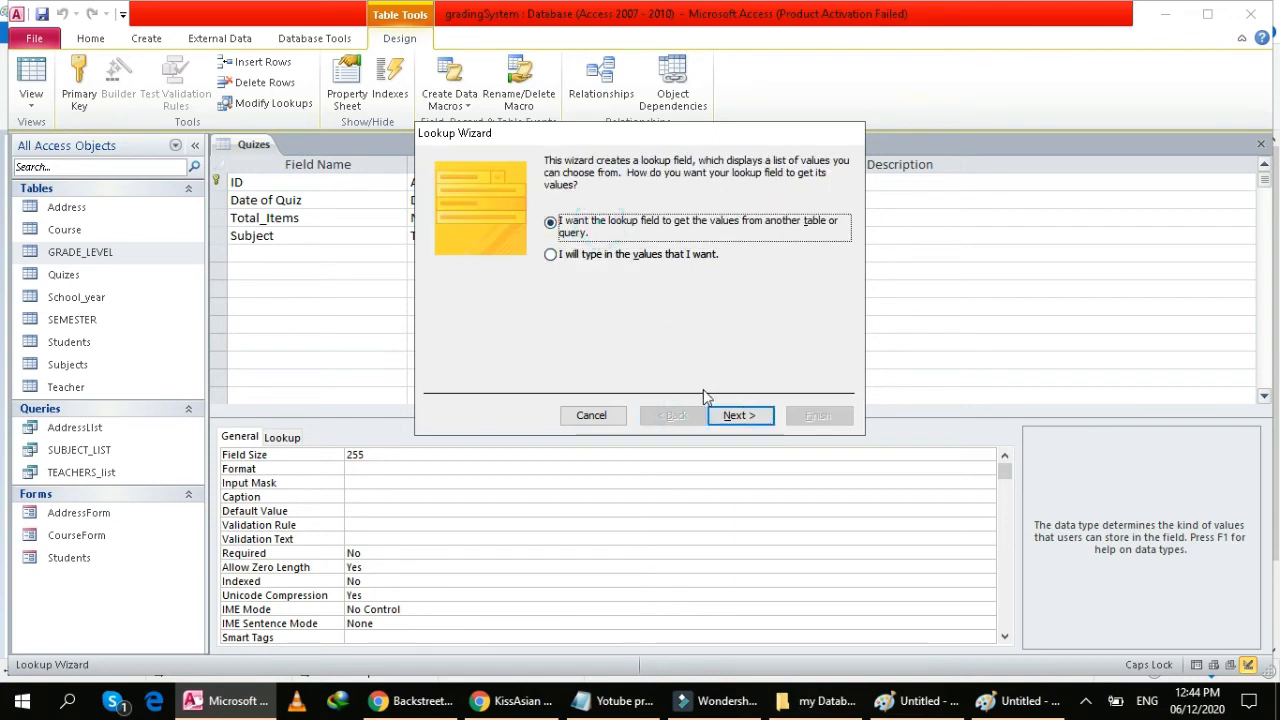
left_click(740, 415)
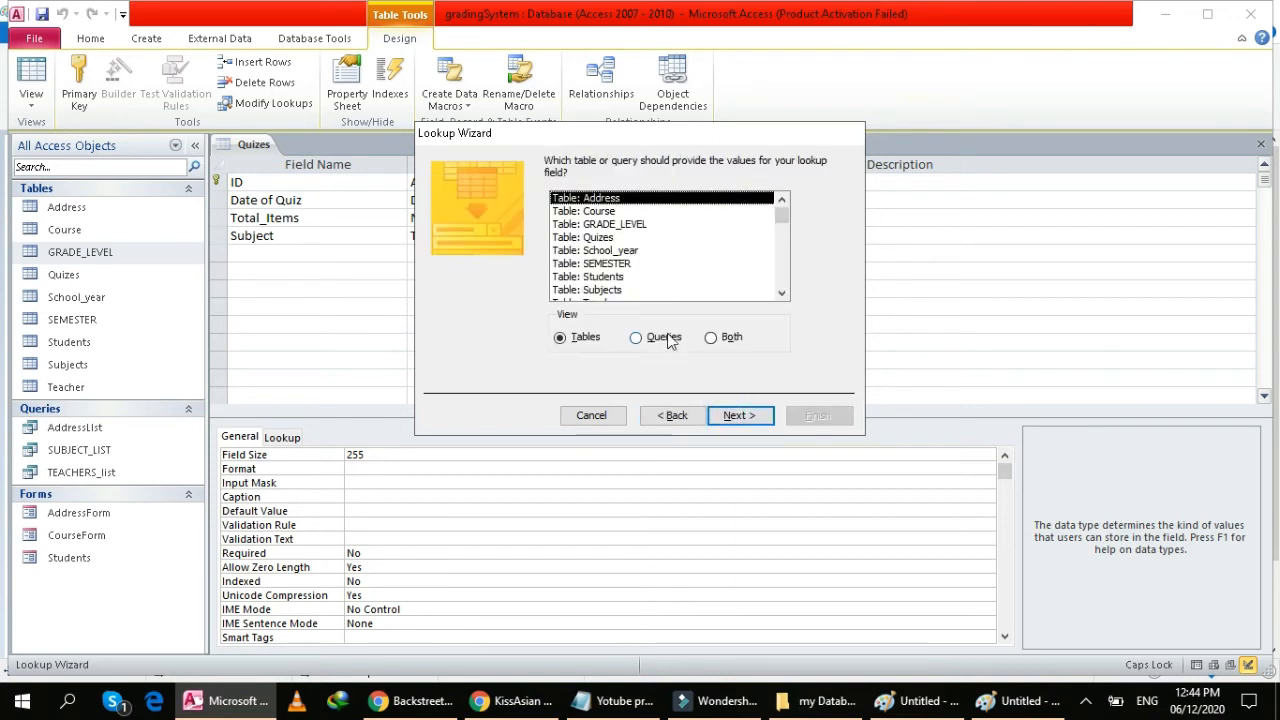
left_click(620, 289)
left_click(733, 420)
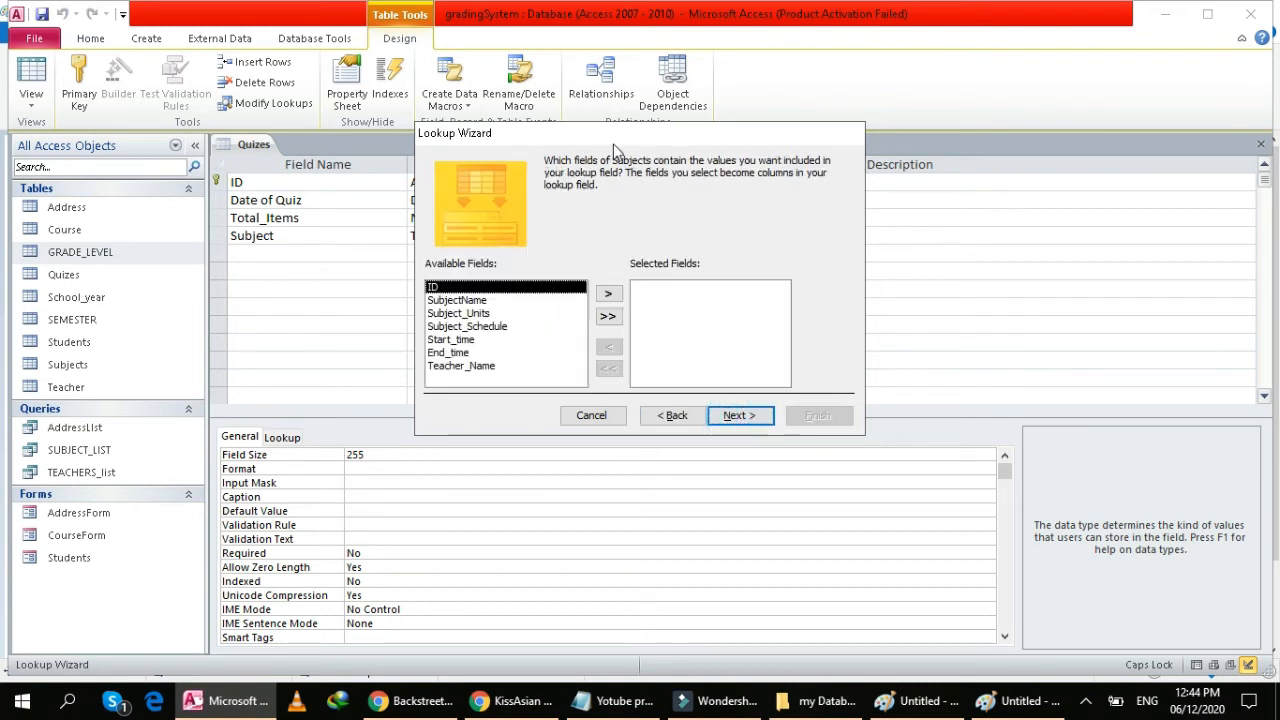
left_click(495, 300)
left_click(609, 295)
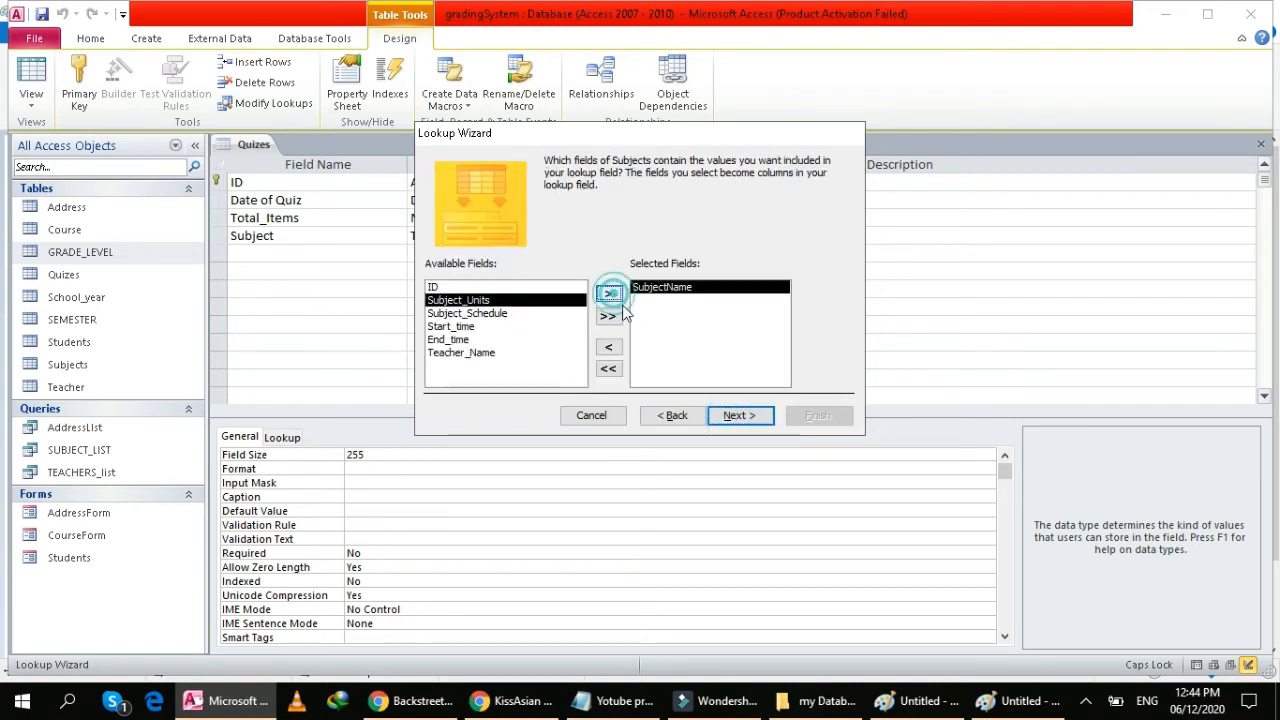
left_click(738, 415)
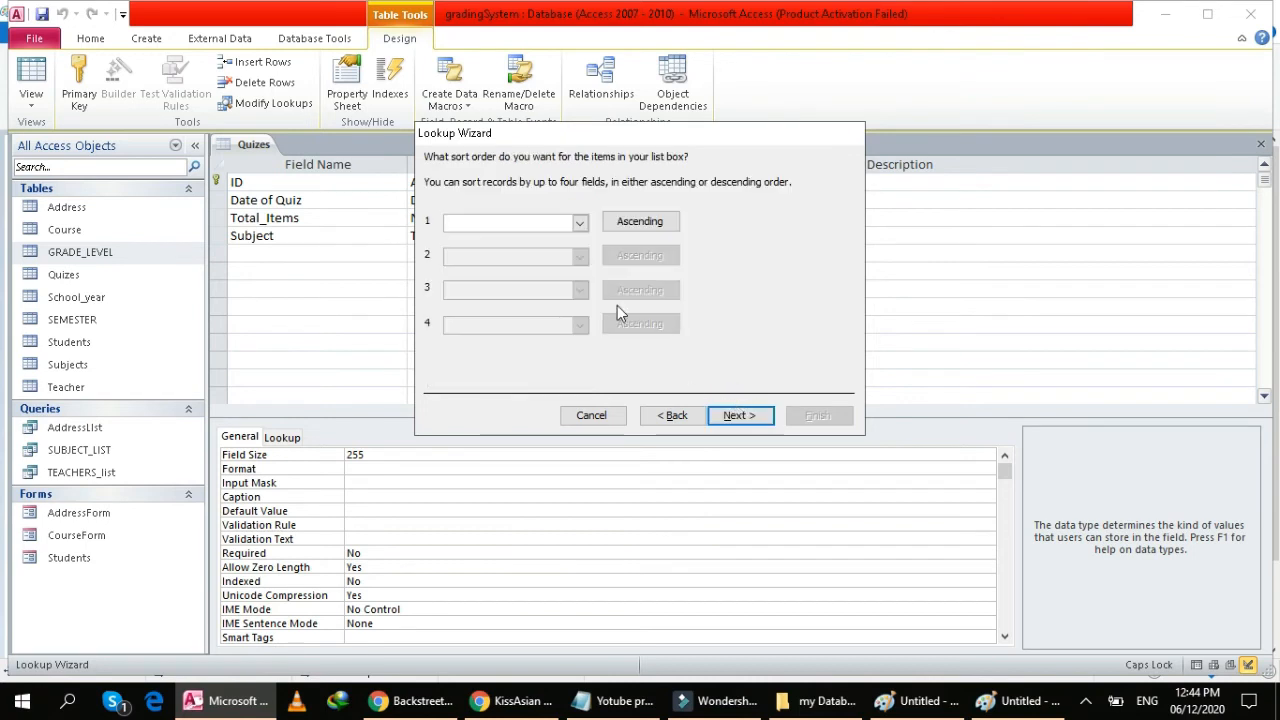
Sort the lookup by SubjectName in ascending order, finish the wizard with the key column hidden, and save the table.
left_click(579, 222)
left_click(520, 262)
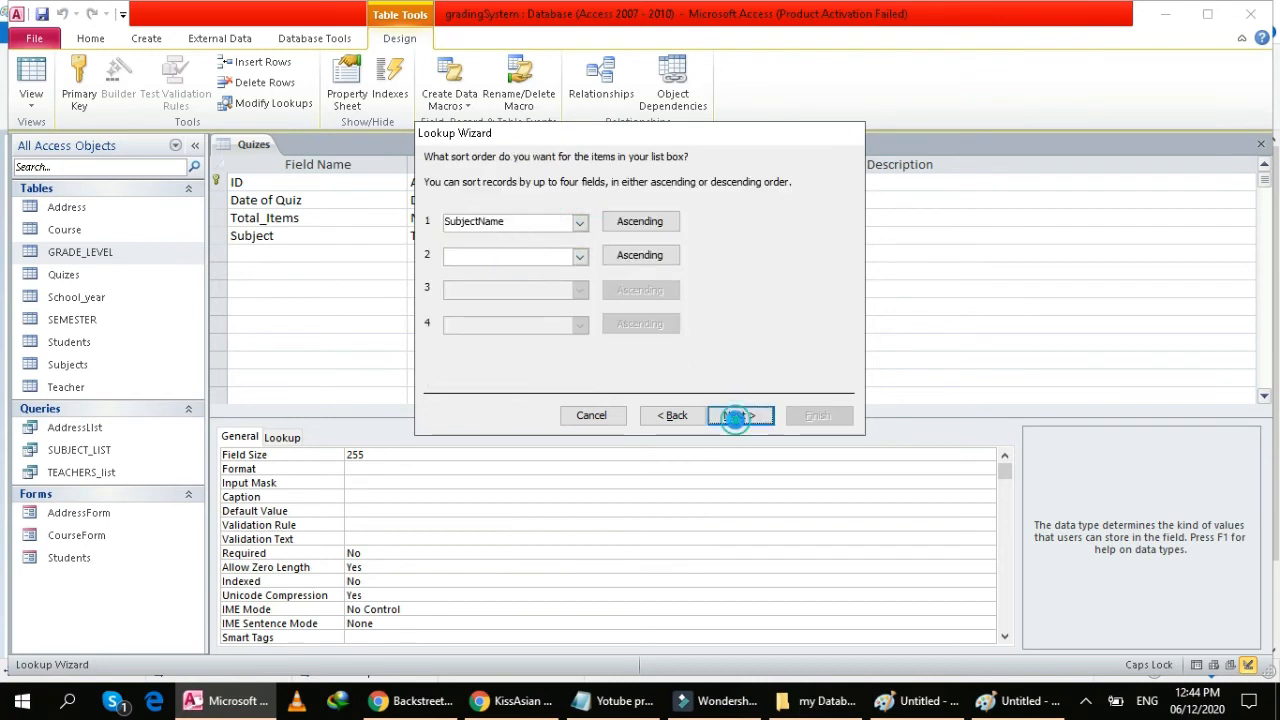
left_click(730, 415)
left_click(741, 423)
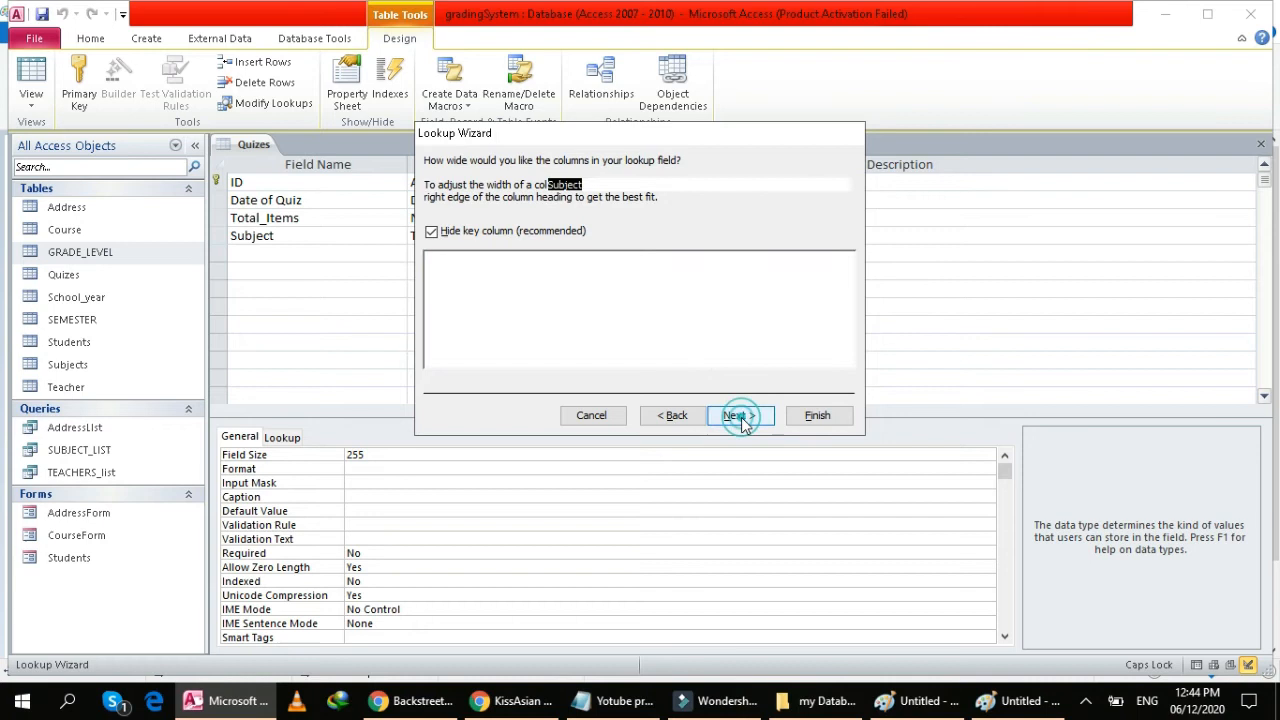
left_click(815, 414)
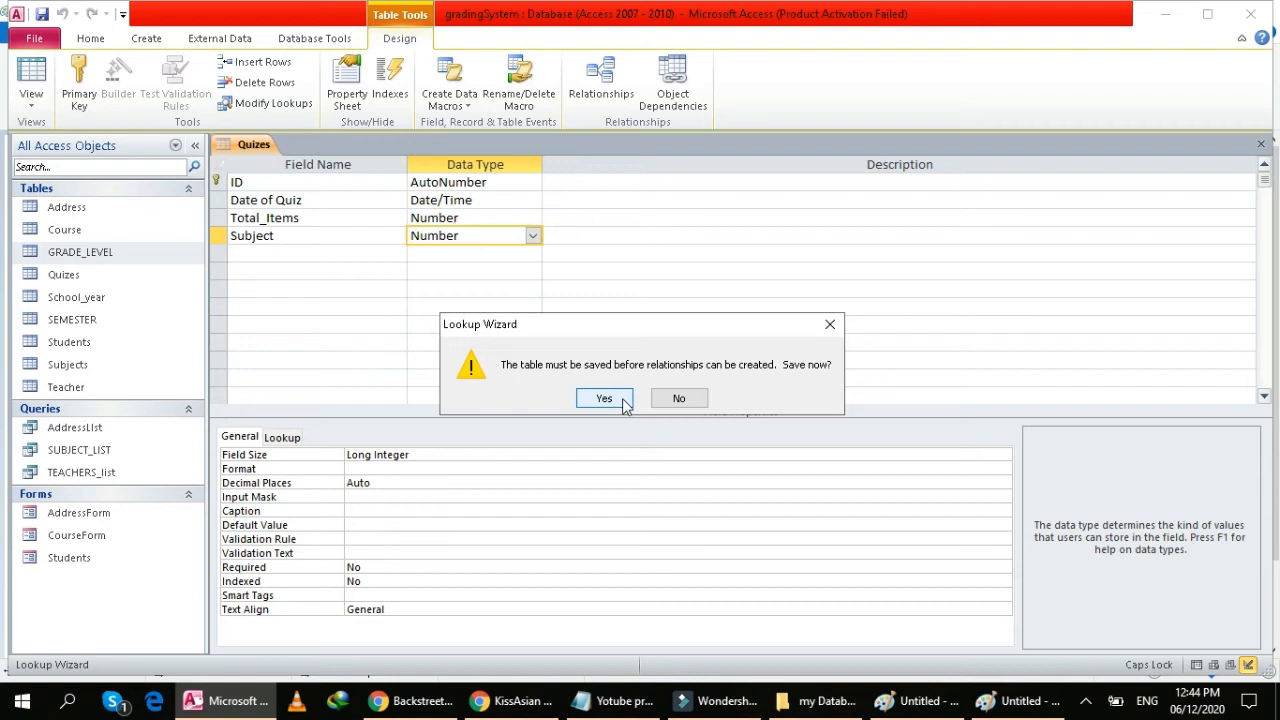
left_click(604, 398)
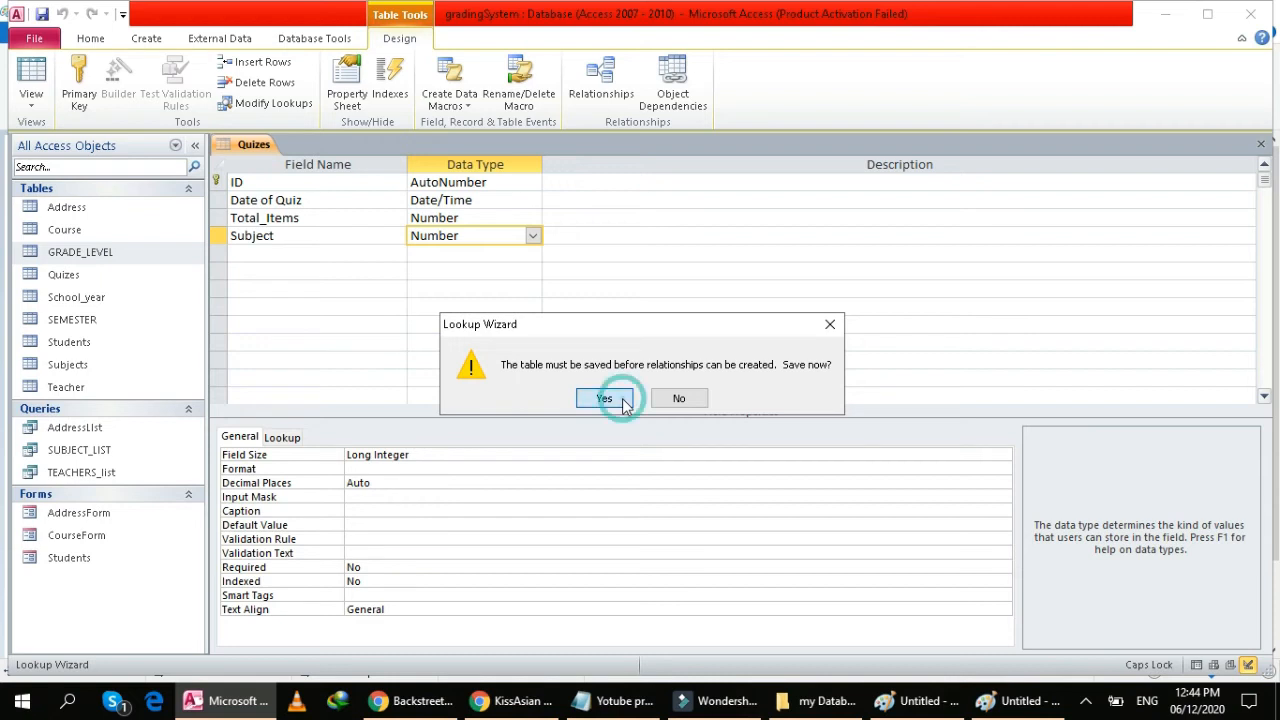
Open the Subjects table to check its fields and records, then close it.
left_click(327, 259)
type("S")
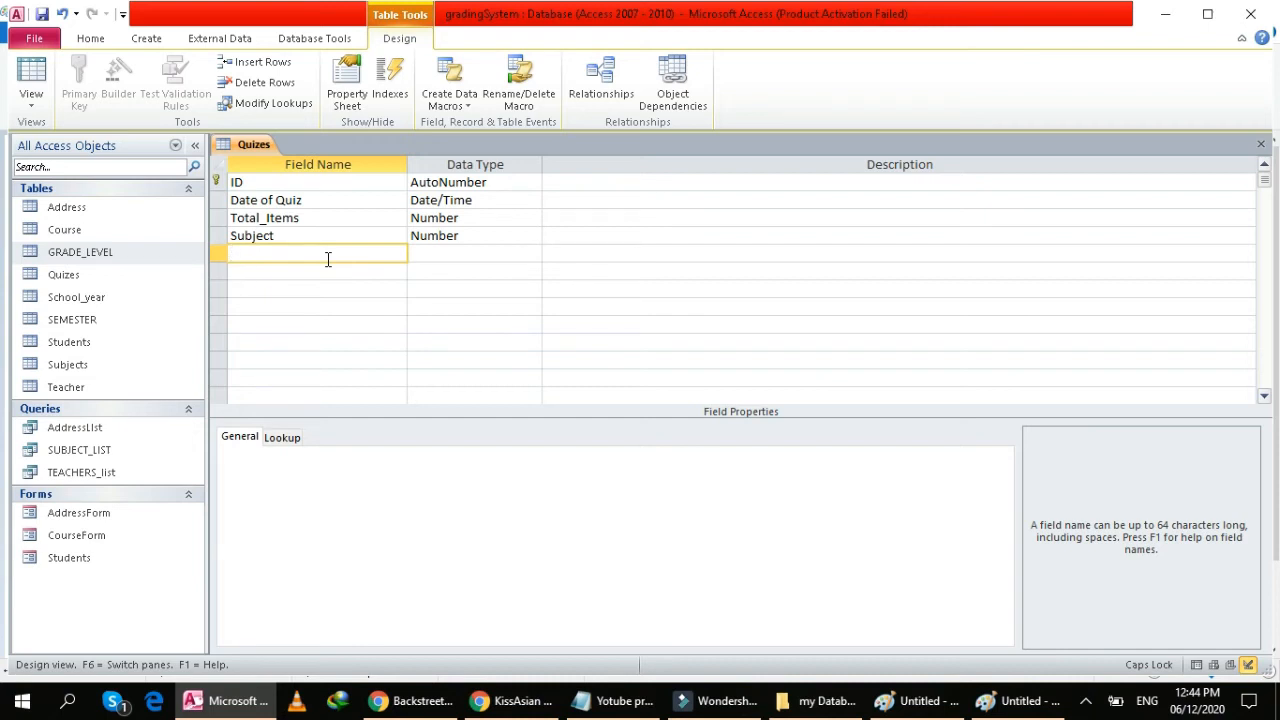
double_click(45, 365)
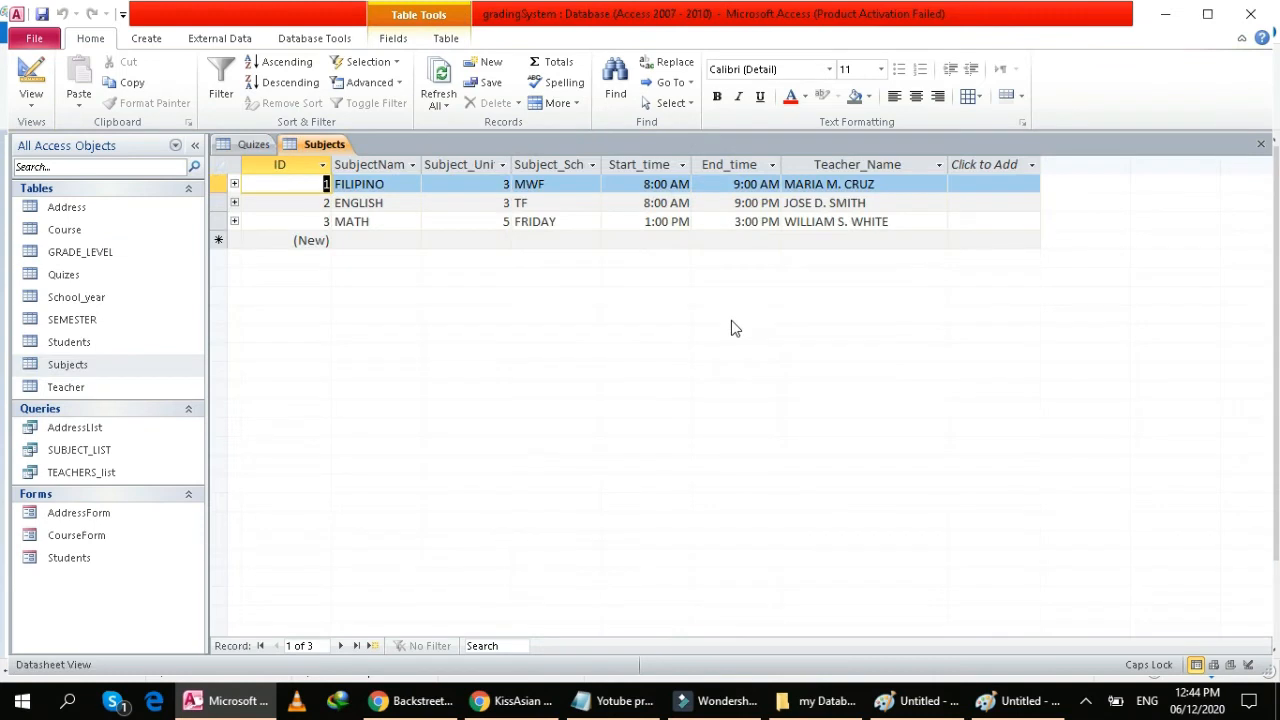
right_click(325, 144)
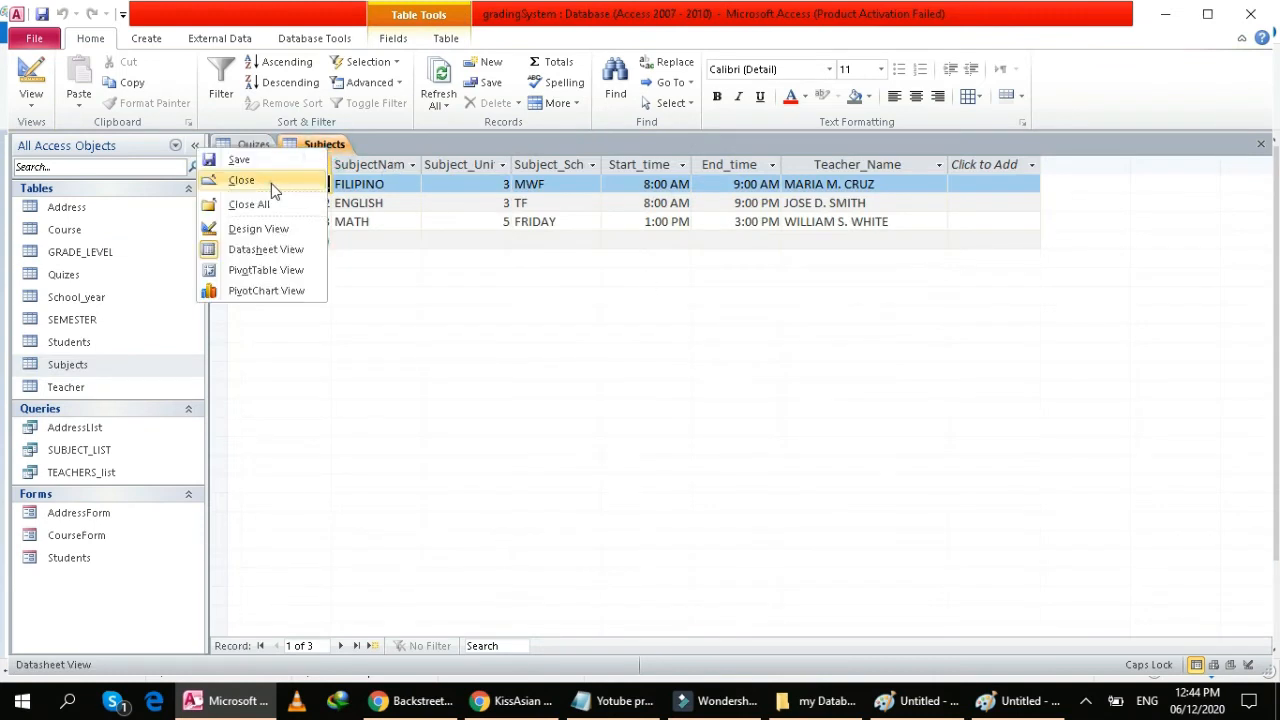
left_click(272, 183)
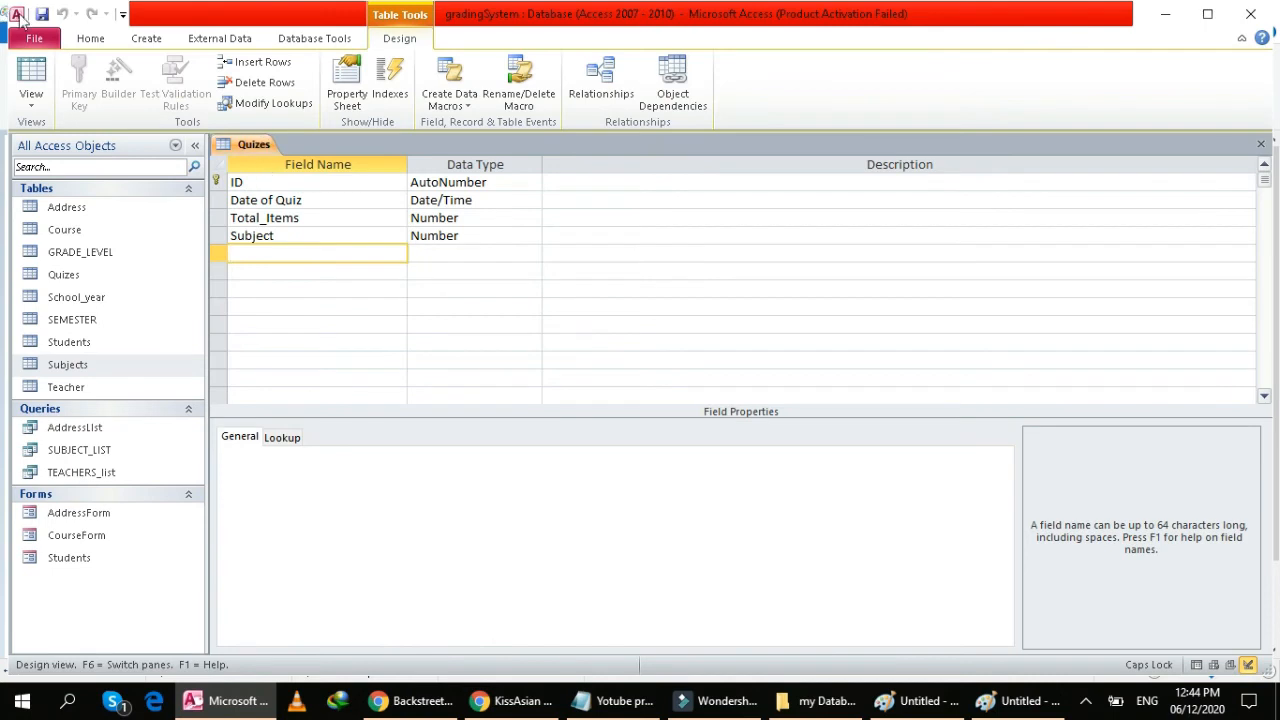
Close the Quizes table and open the database's Relationships diagram.
right_click(232, 138)
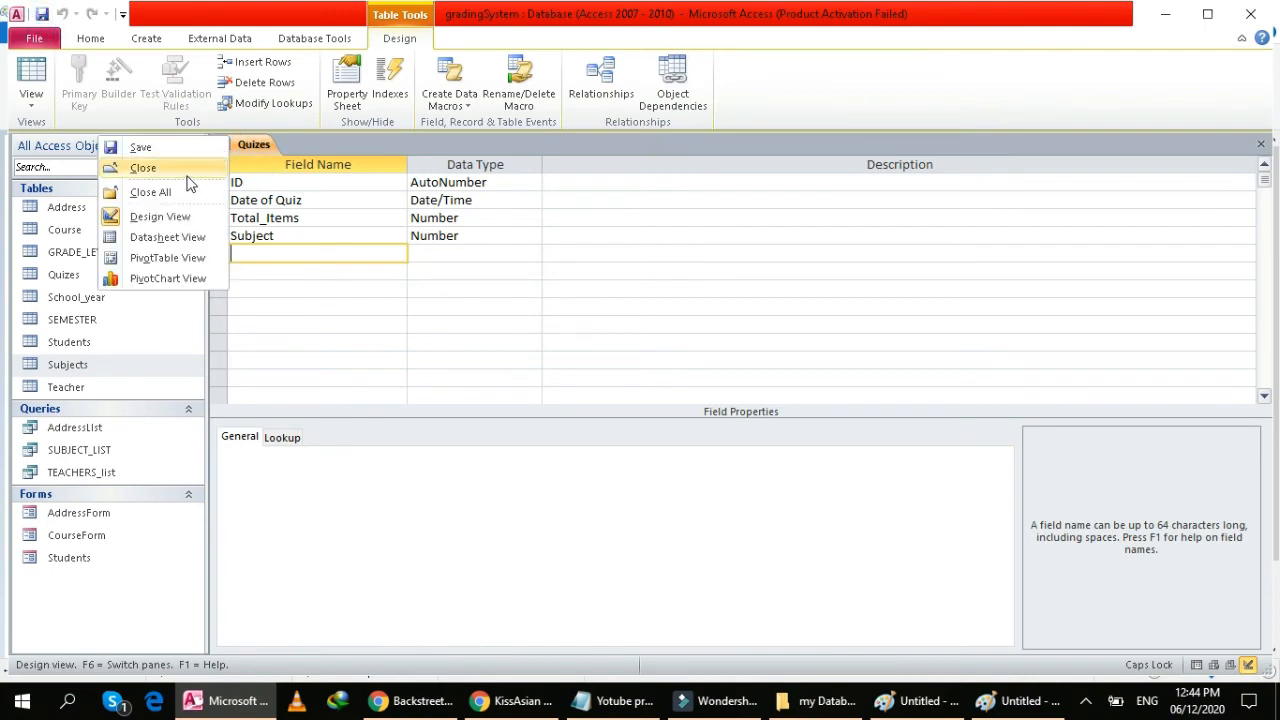
left_click(190, 178)
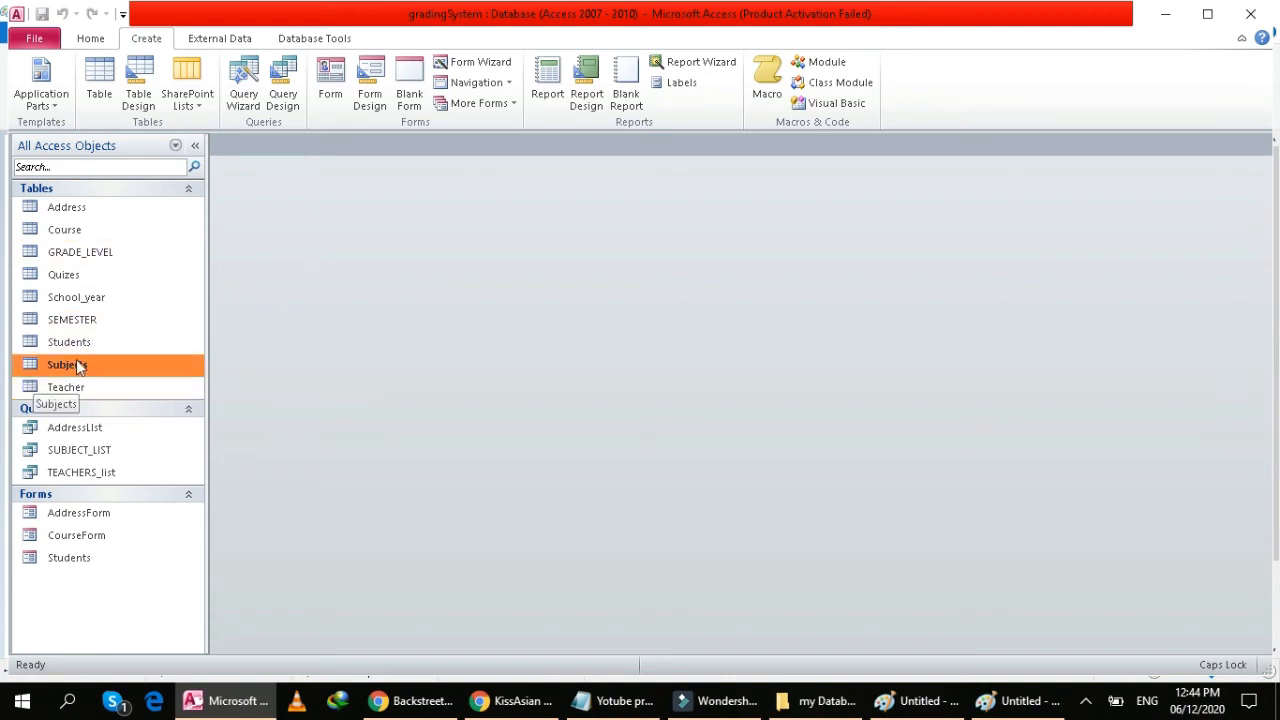
left_click(210, 40)
left_click(325, 39)
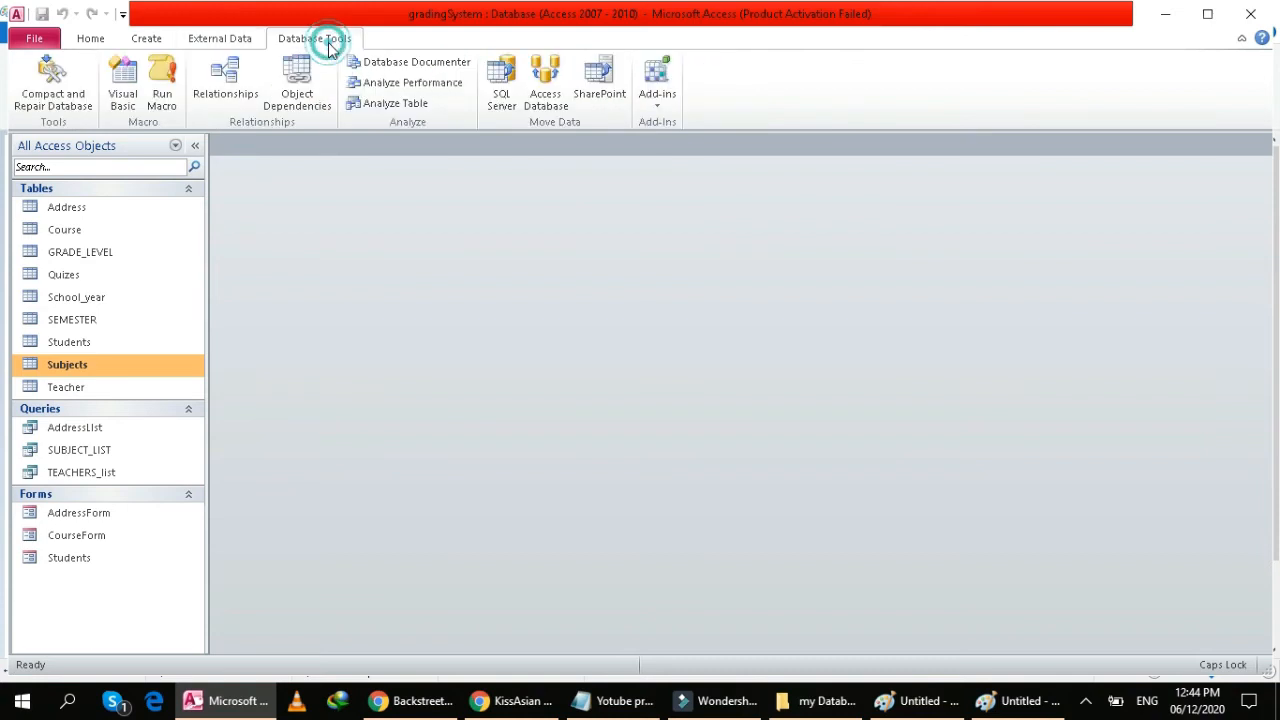
left_click(245, 80)
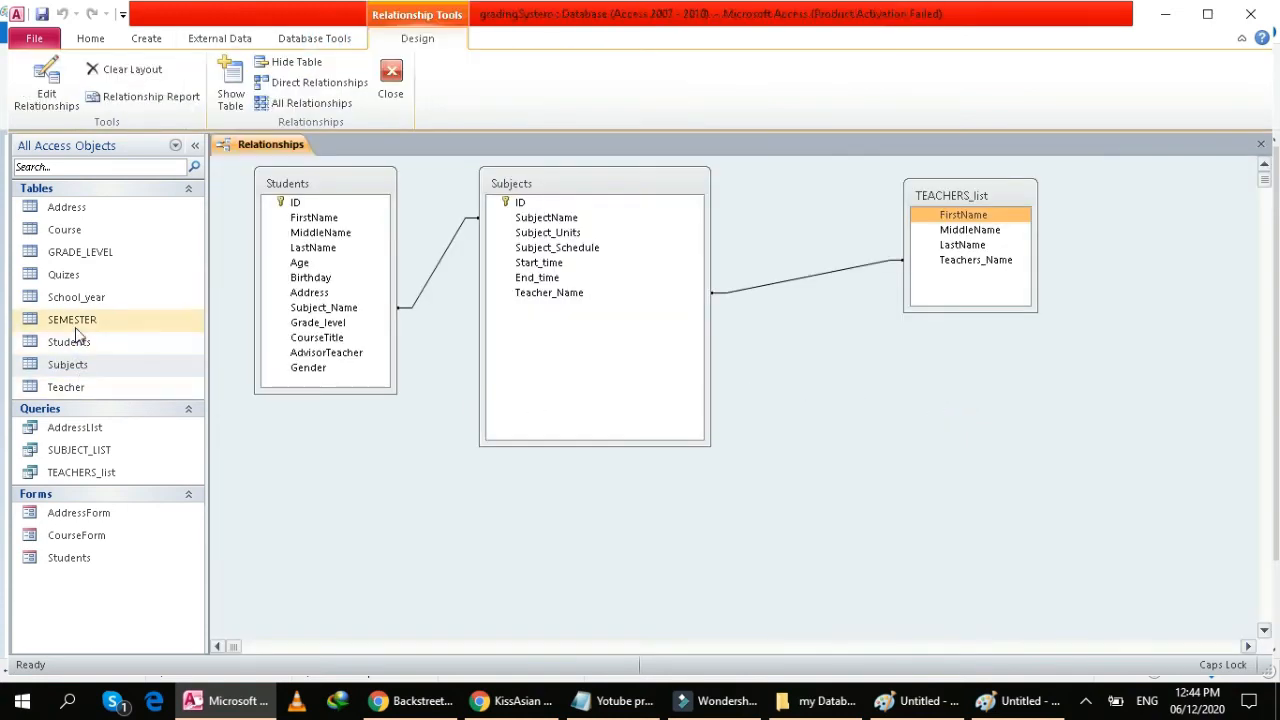
Add the Quizes table to the Relationships diagram below the Students table and close the diagram.
left_click_drag(70, 278, 352, 482)
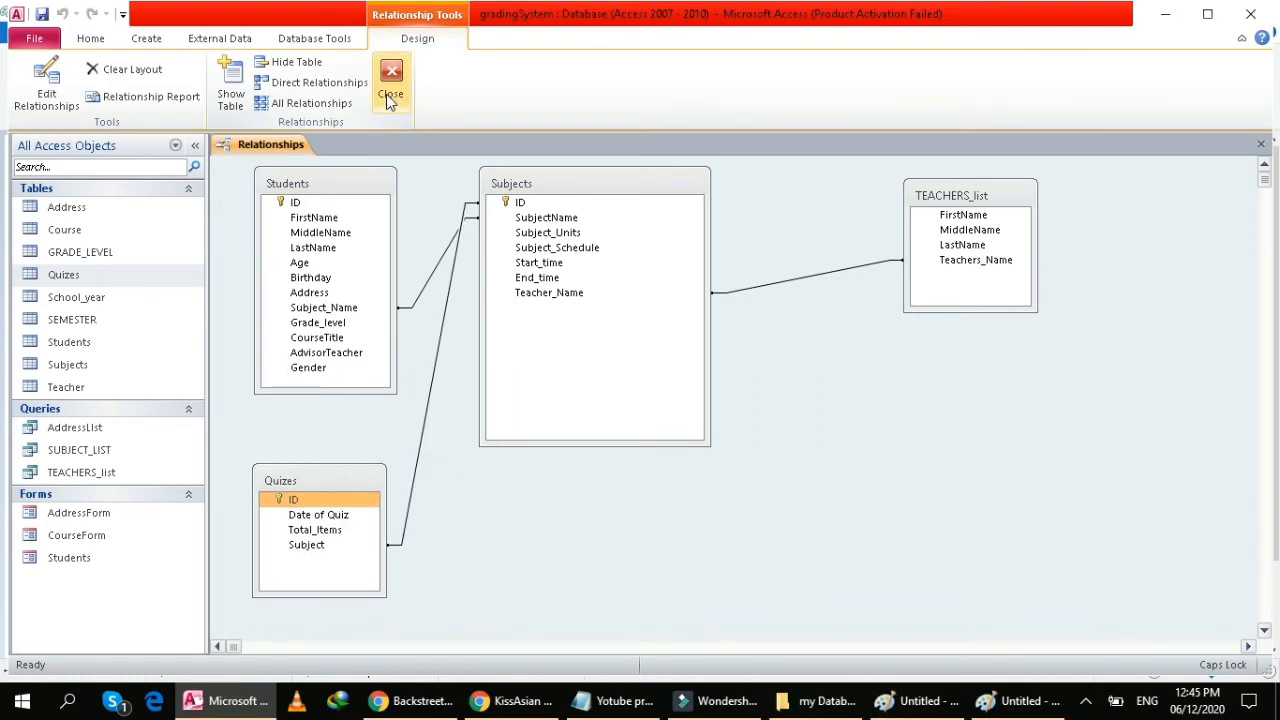
left_click(390, 85)
left_click(580, 399)
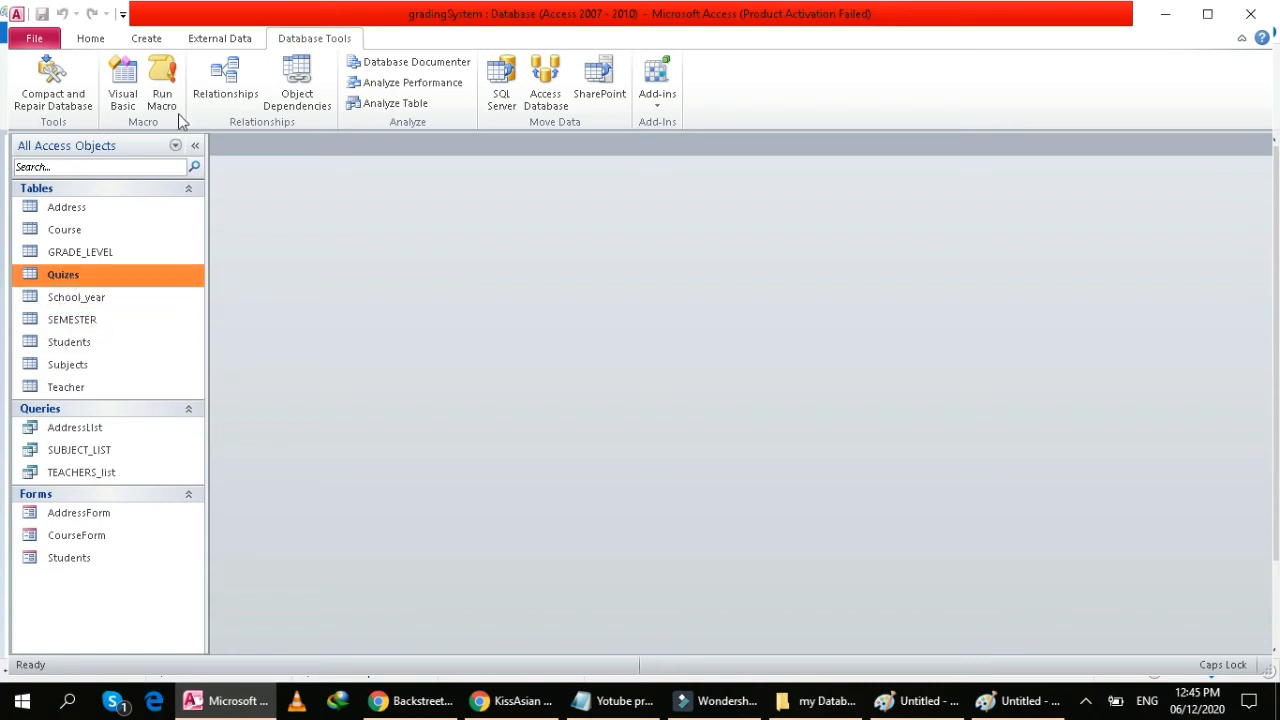
Create a new table and save it as project while switching it to Design View.
left_click(145, 38)
left_click(104, 88)
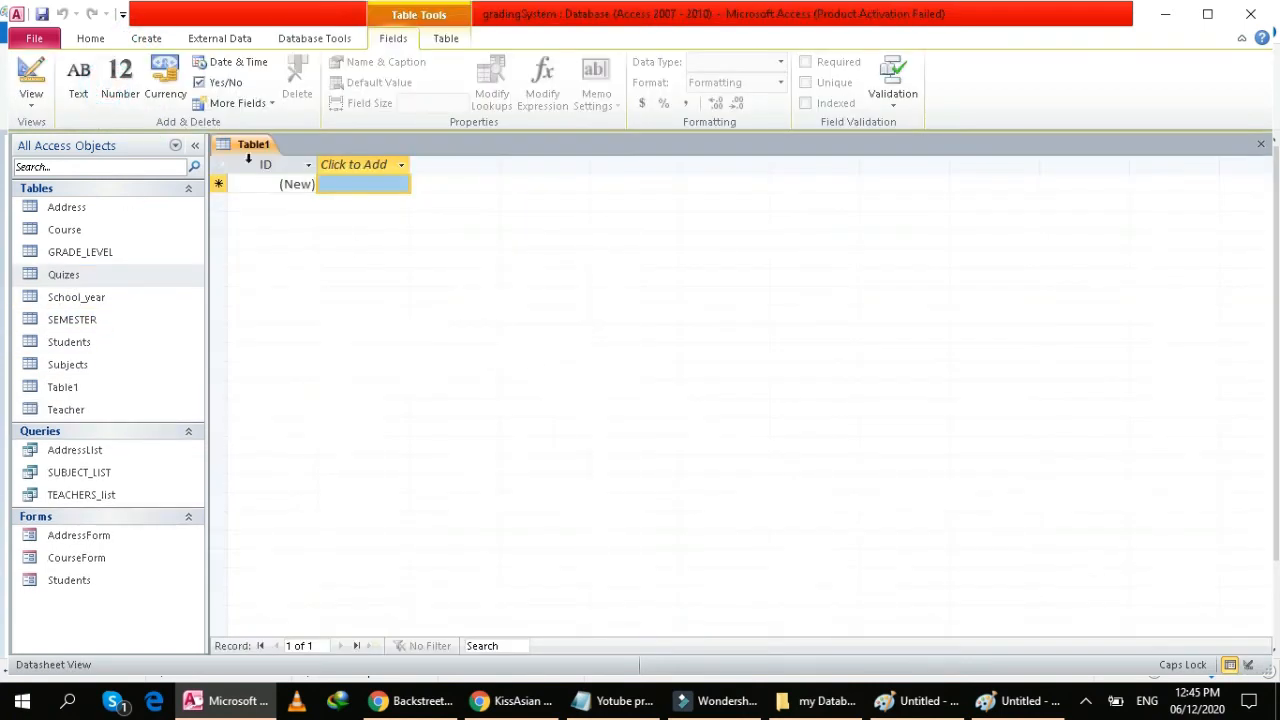
right_click(222, 146)
left_click(155, 224)
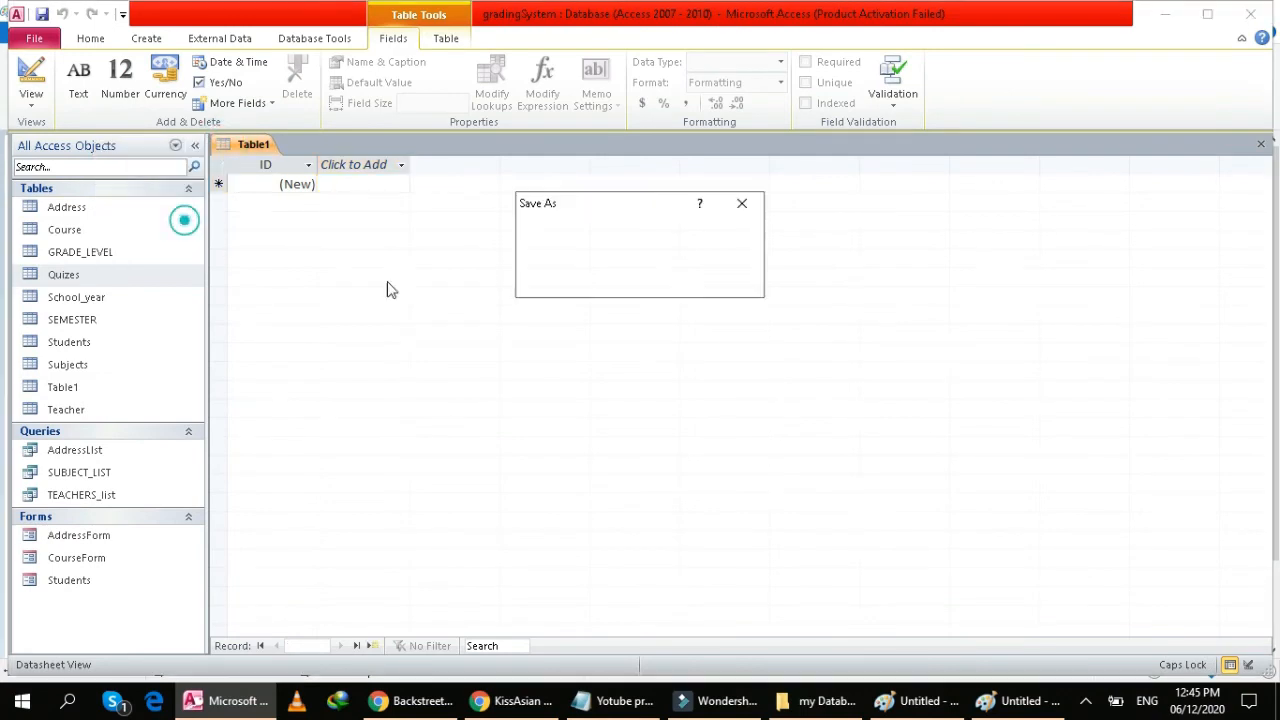
type("pl")
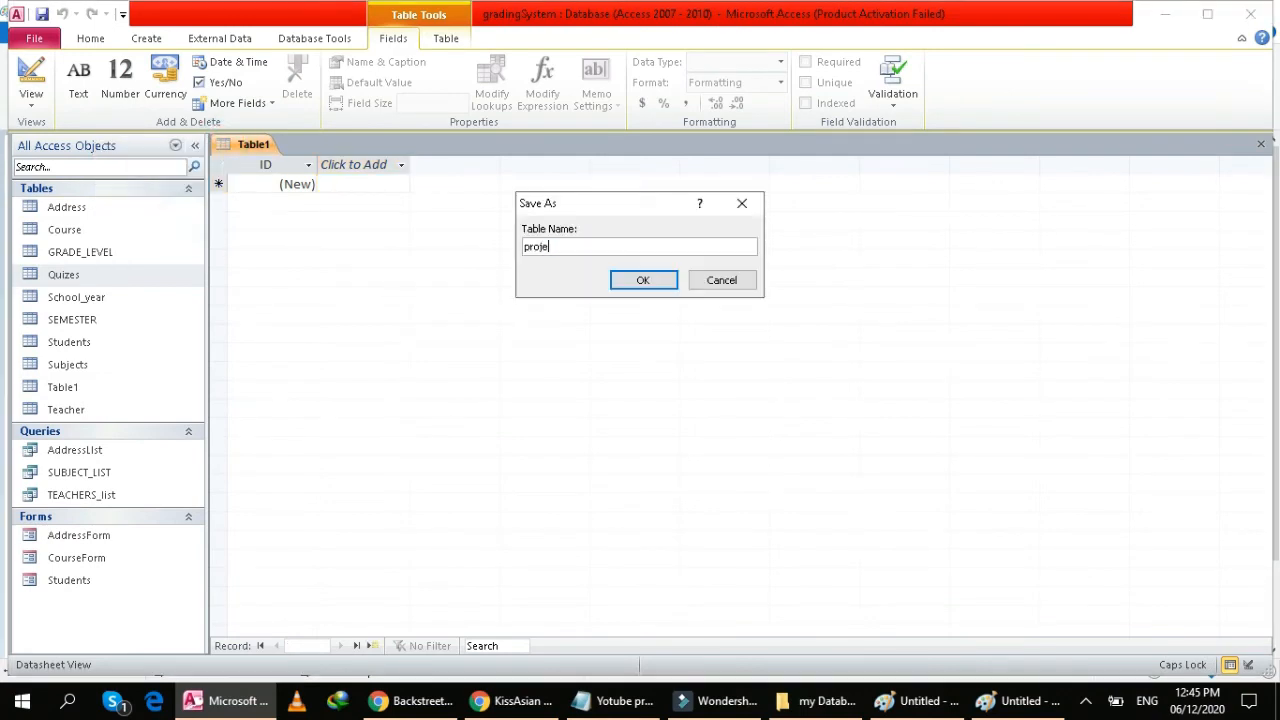
type("oject")
left_click(620, 282)
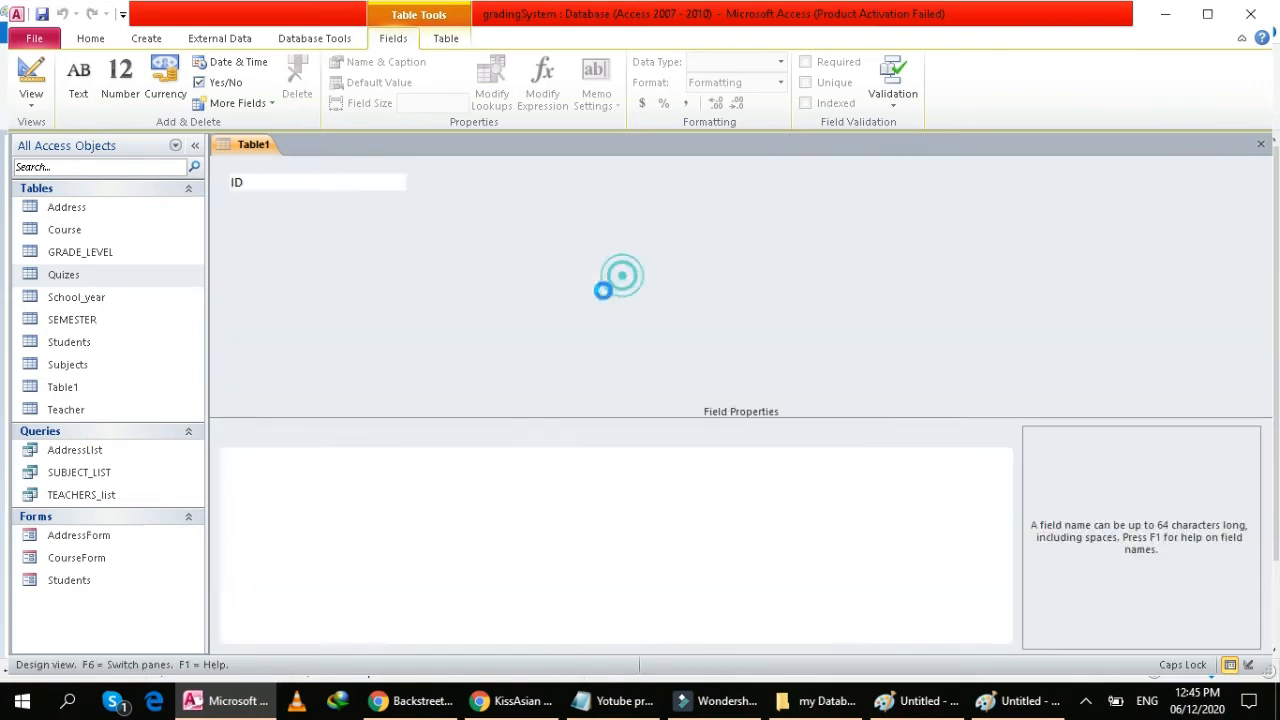
Add a Project_Name field with the Text data type to the project table.
left_click(318, 204)
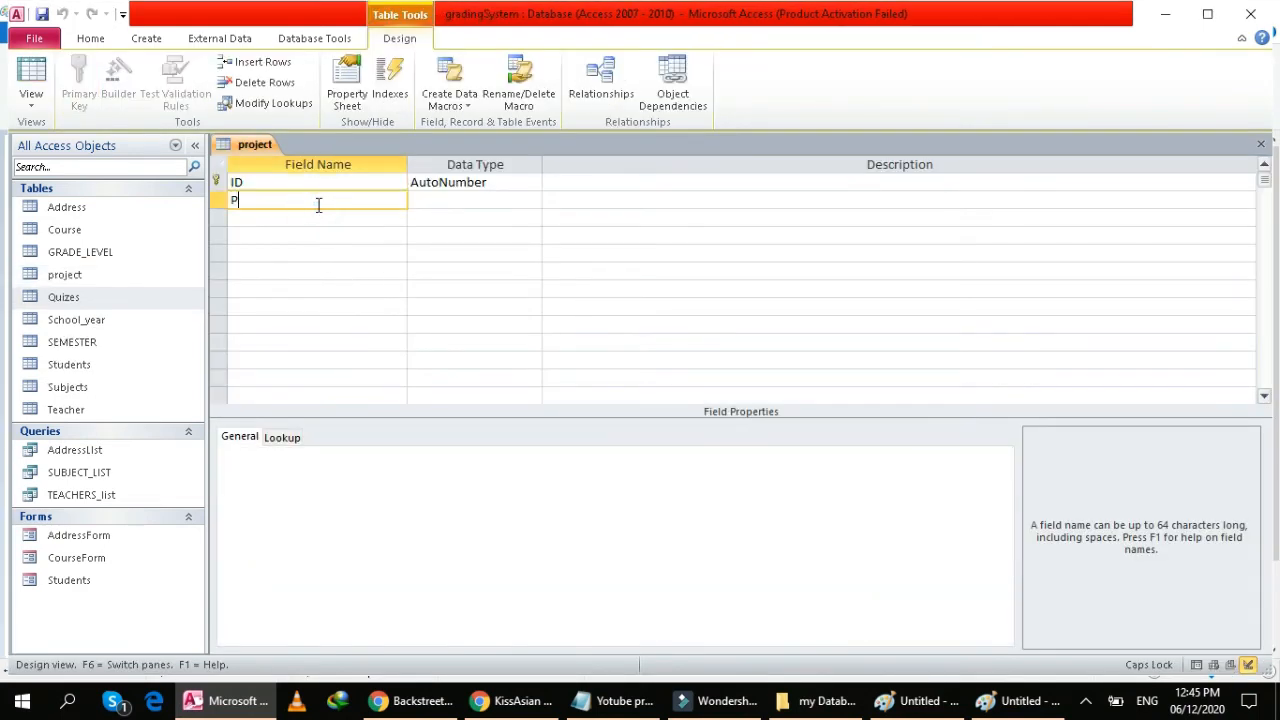
type("Project_Name")
key("Tab")
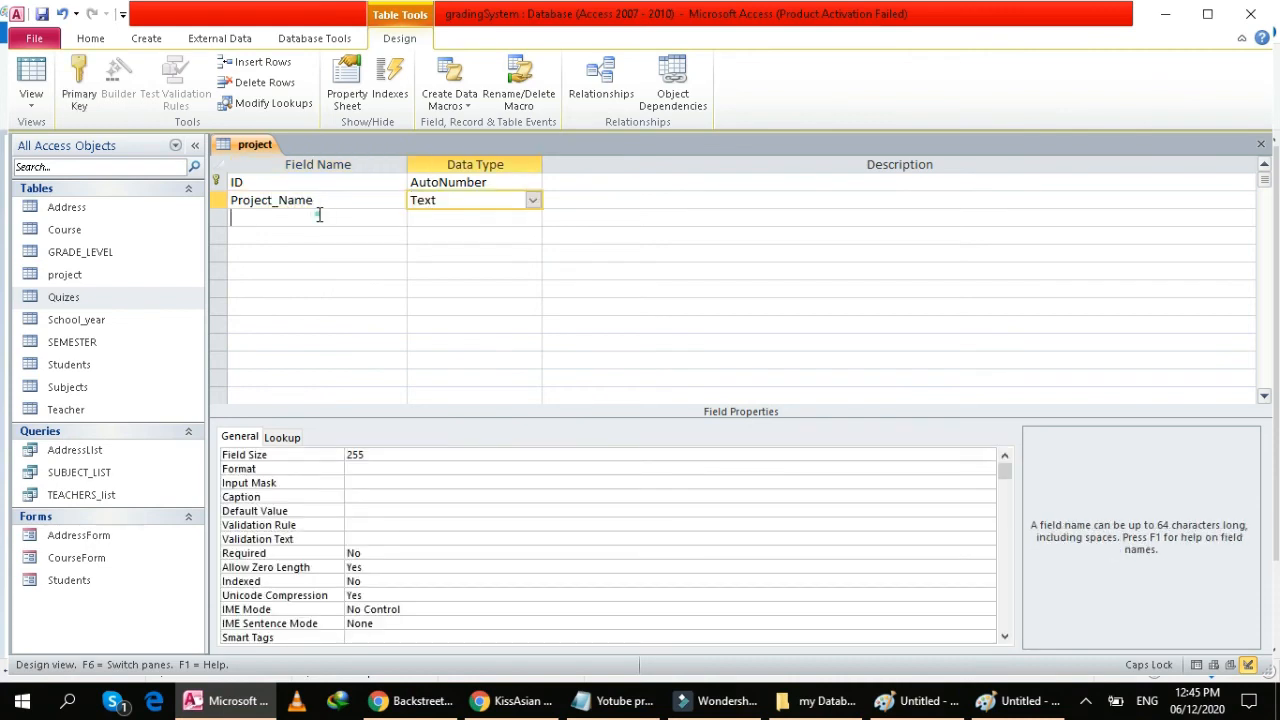
Add a Total_Percentage field with the Number data type to the project table and save it.
left_click(319, 215)
type("Pr")
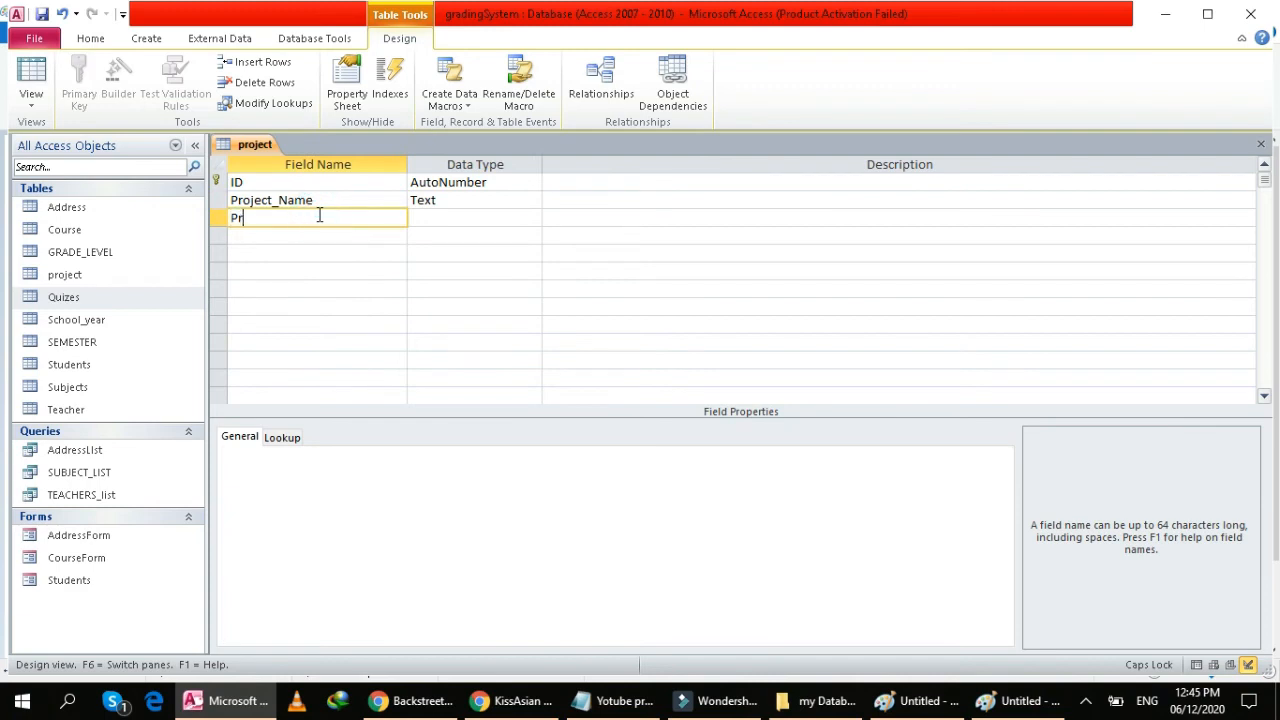
type("oteject_pe")
key("BackSpace")
key("BackSpace")
key("BackSpace")
key("BackSpace")
key("BackSpace")
key("BackSpace")
key("BackSpace")
key("BackSpace")
key("BackSpace")
key("BackSpace")
key("BackSpace")
type("Total")
type("Percenta")
key("Tab")
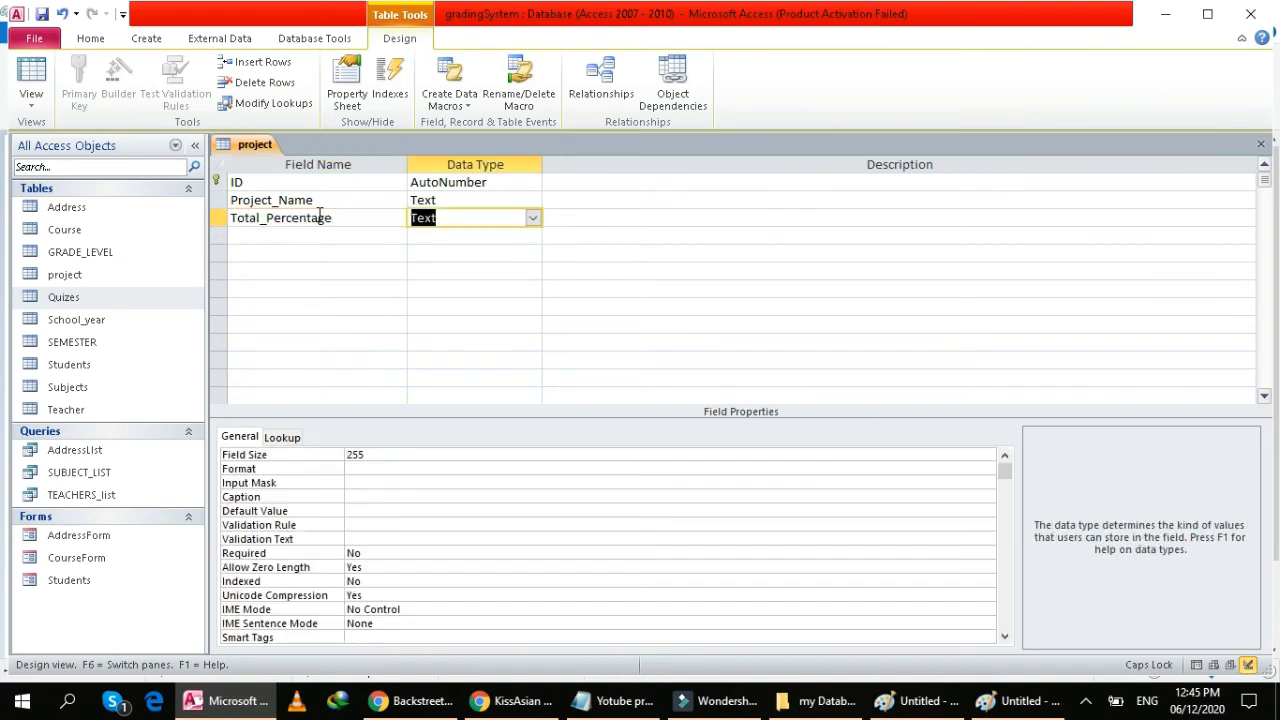
left_click(533, 218)
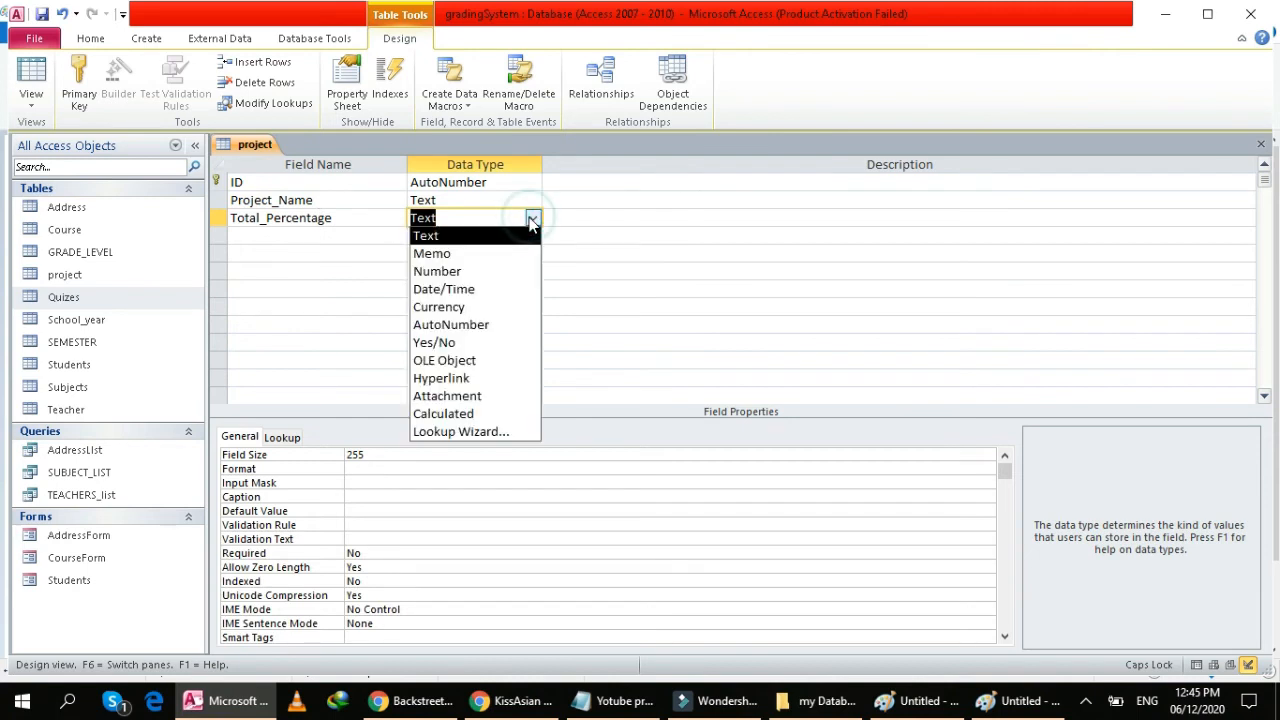
left_click(493, 271)
left_click(366, 238)
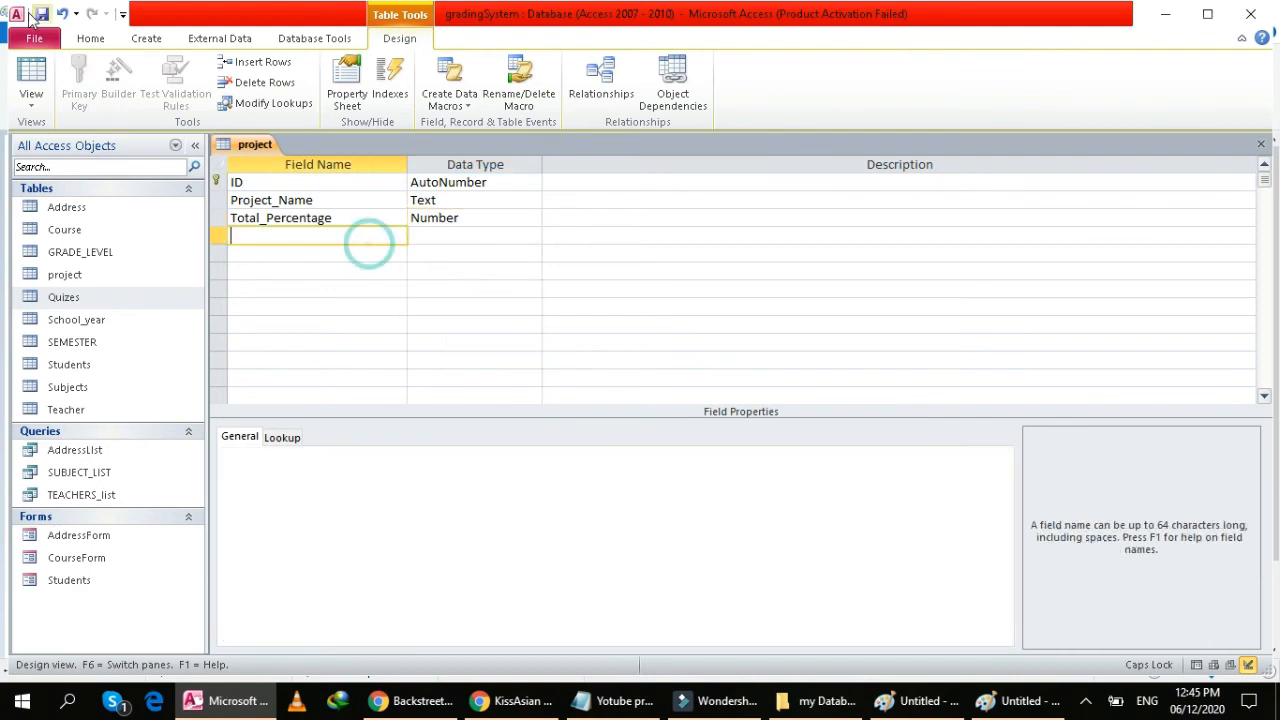
Add a Project_date field with the Date/Time data type, save the project table and close it.
left_click(252, 238)
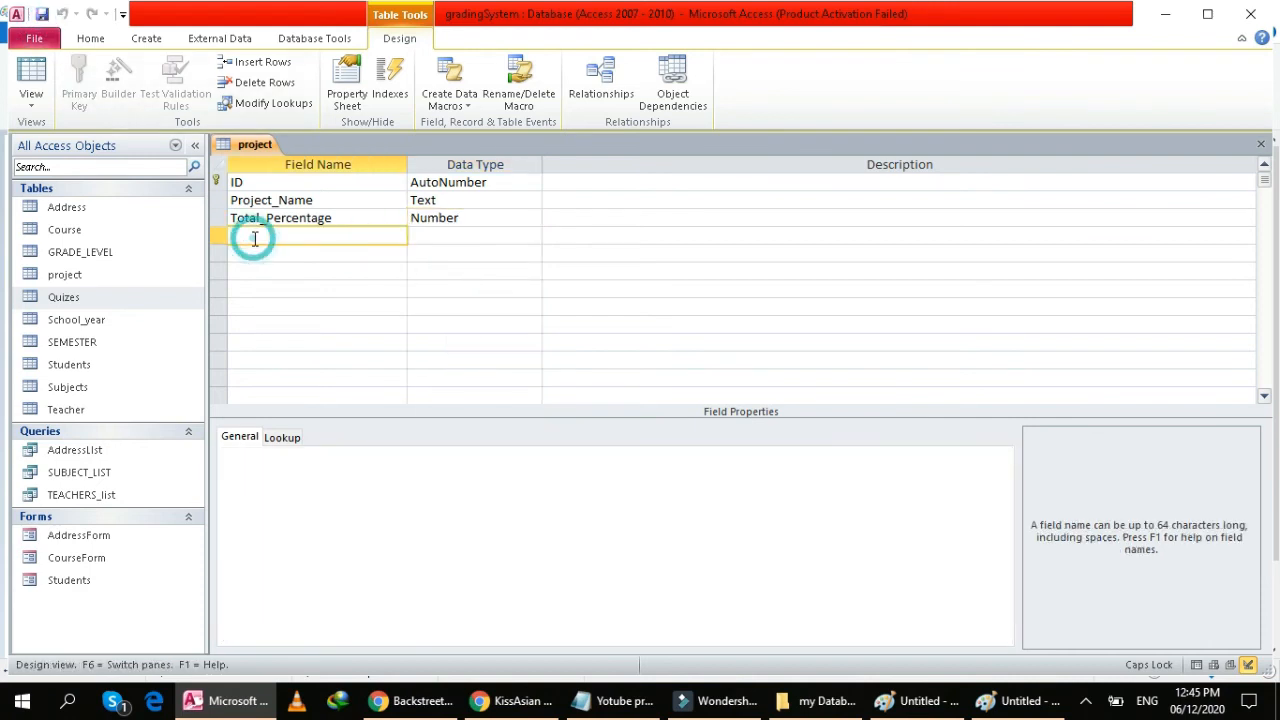
type("Po")
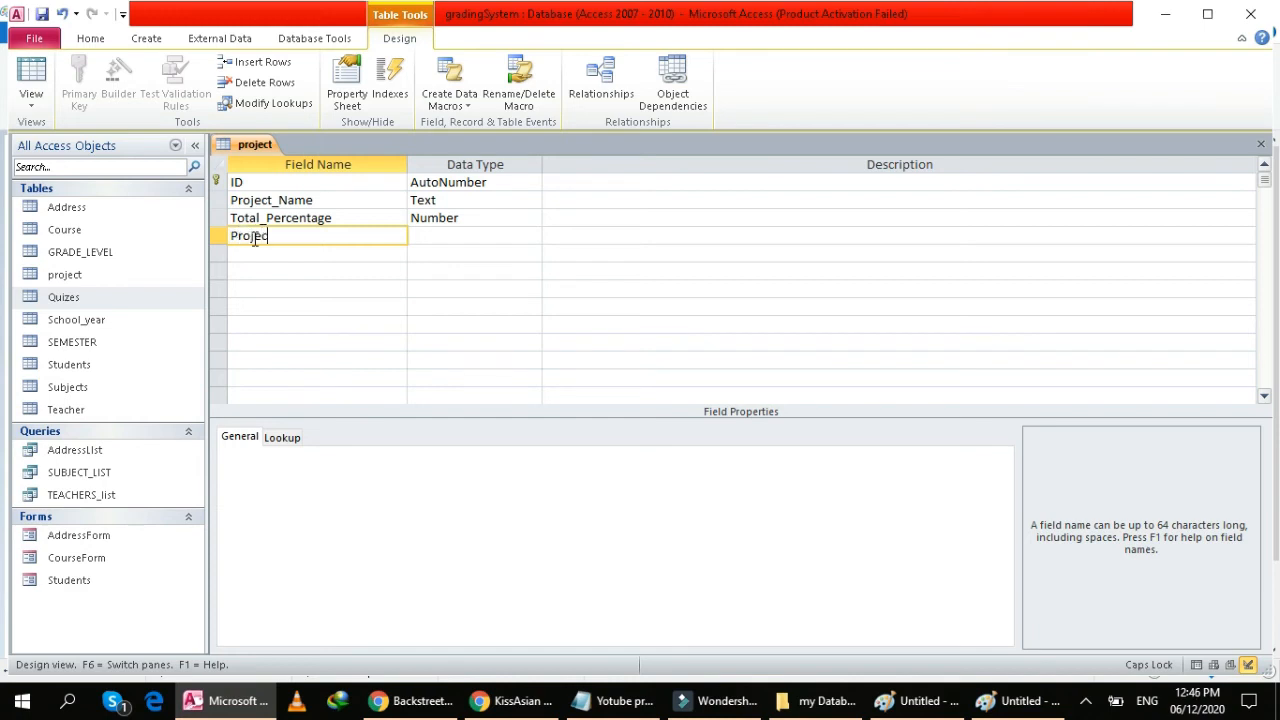
type("oject_date")
key("Tab")
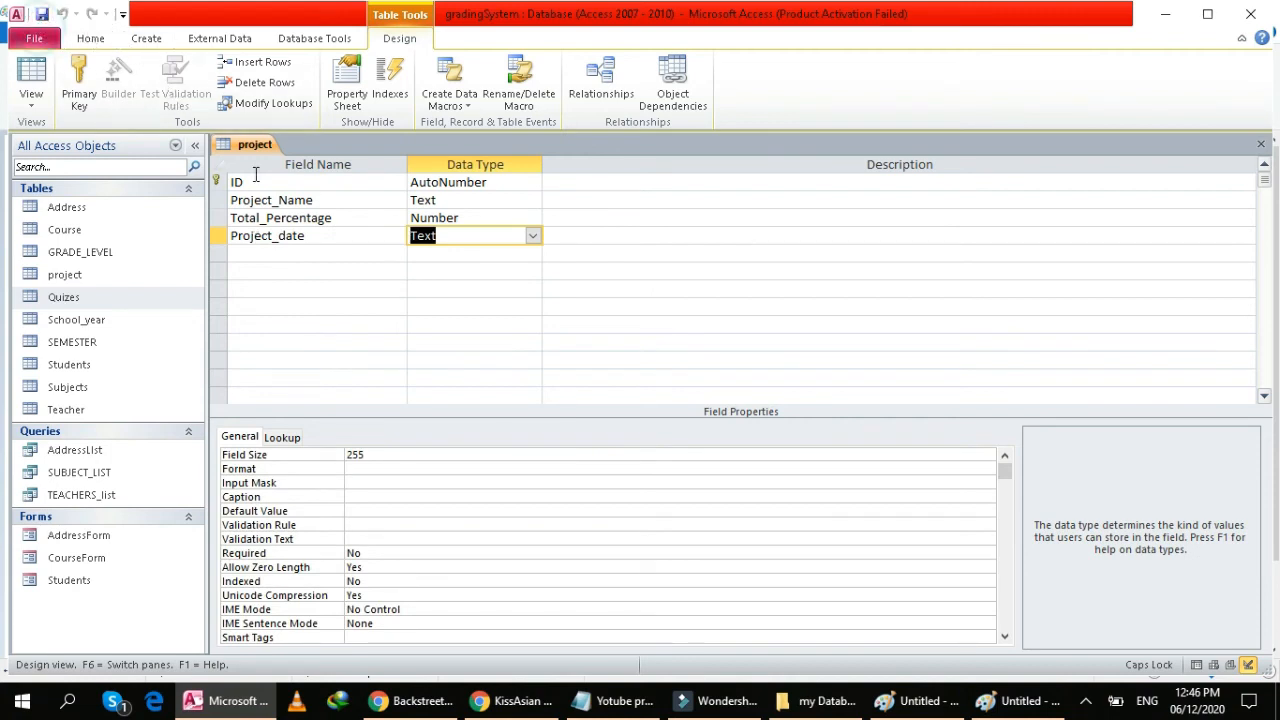
type("a")
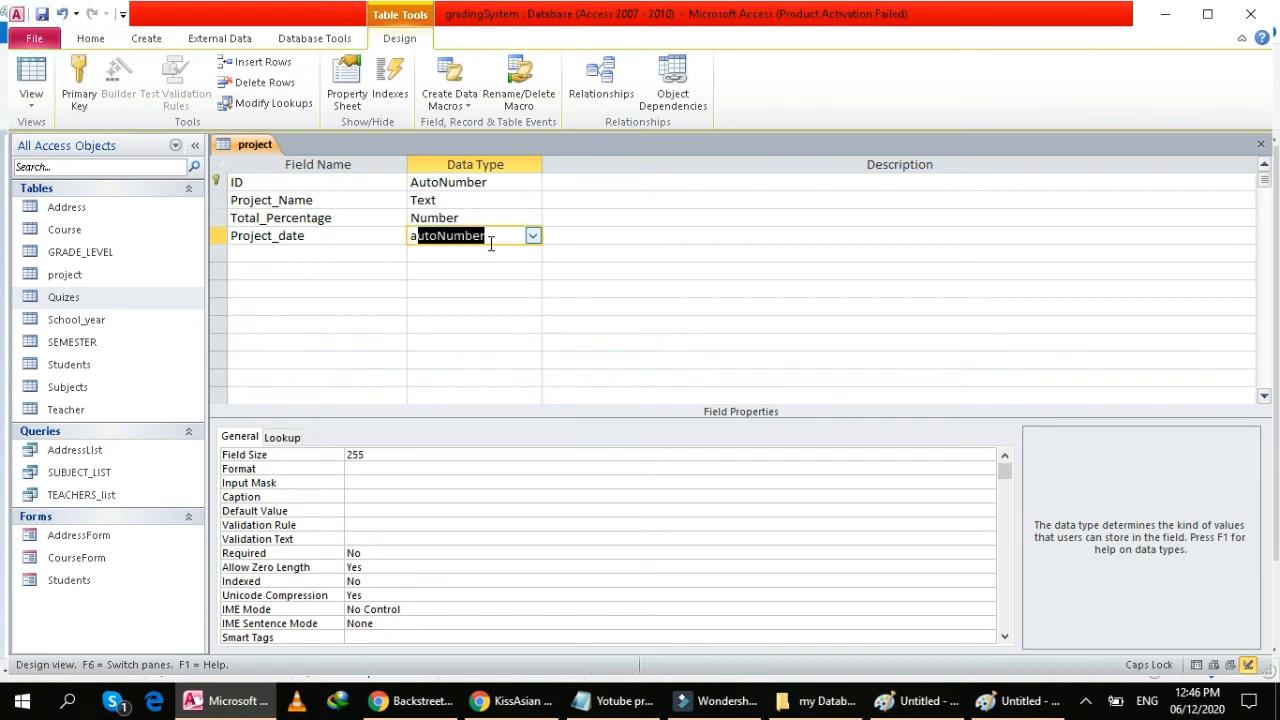
key("BackSpace")
key("BackSpace")
type("da")
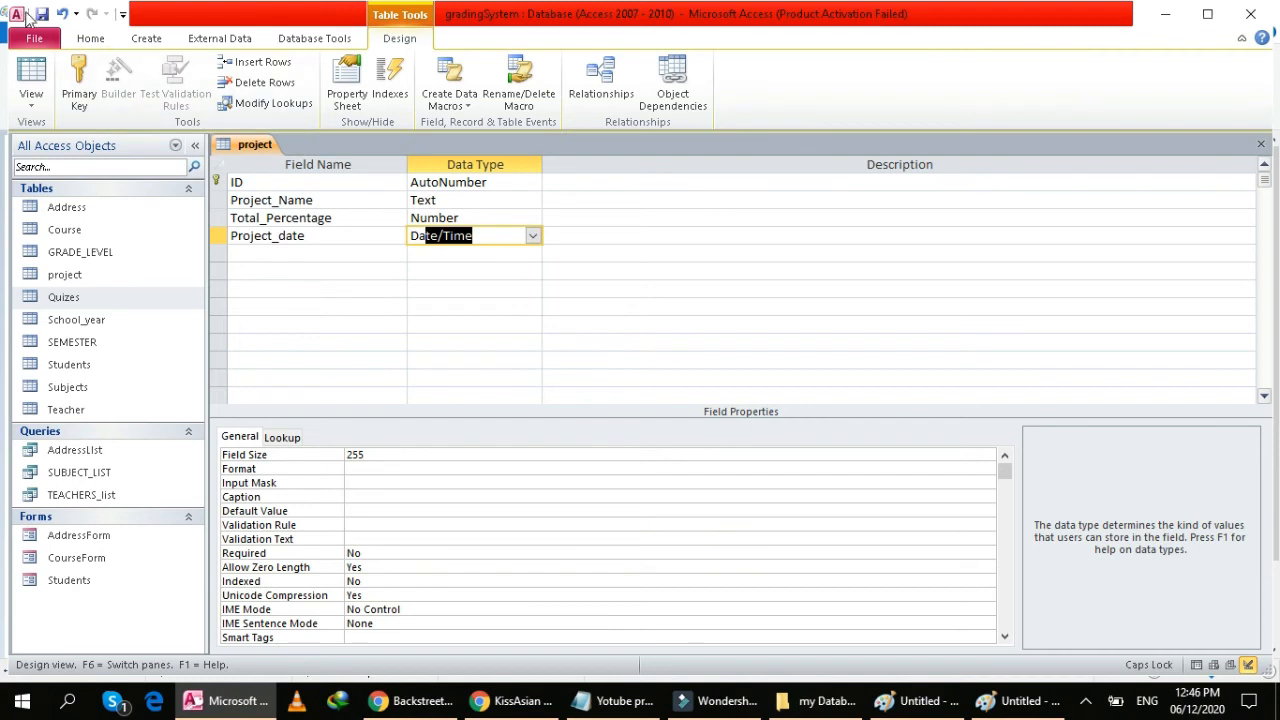
left_click(40, 14)
right_click(238, 142)
left_click(186, 174)
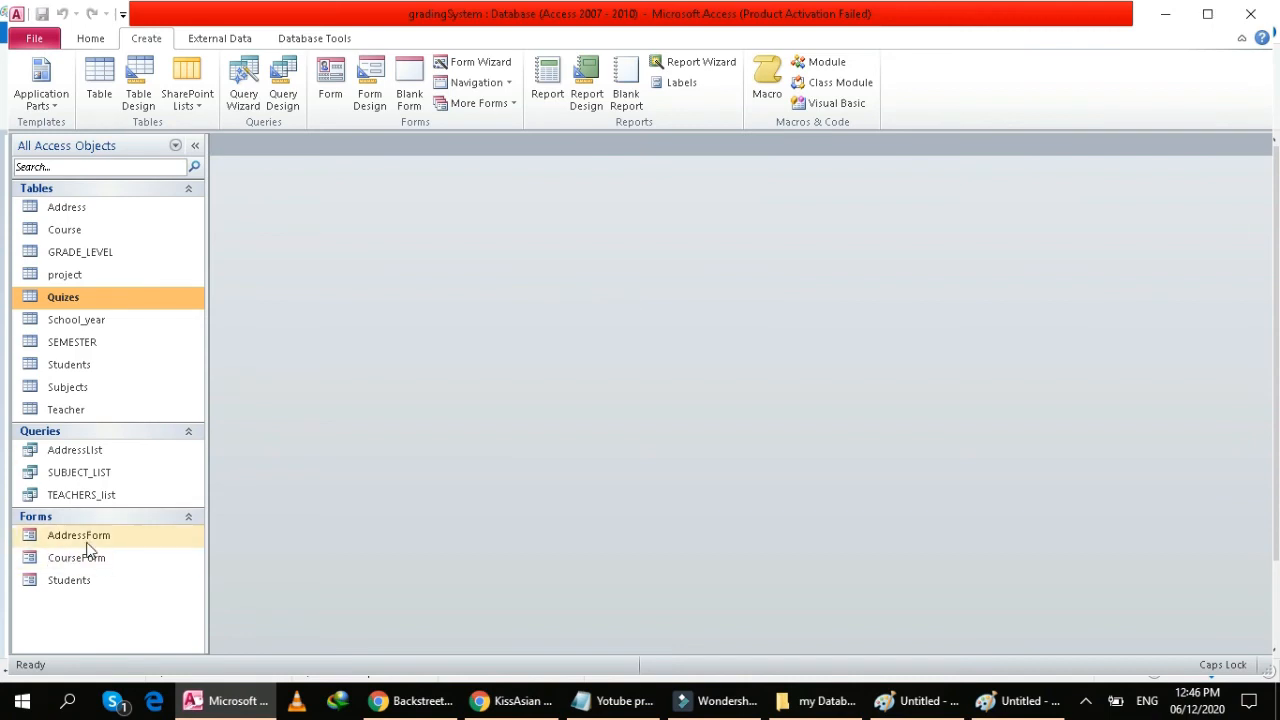
Check the Students form, close it, and paste a copy of it named Student_grading.
double_click(95, 580)
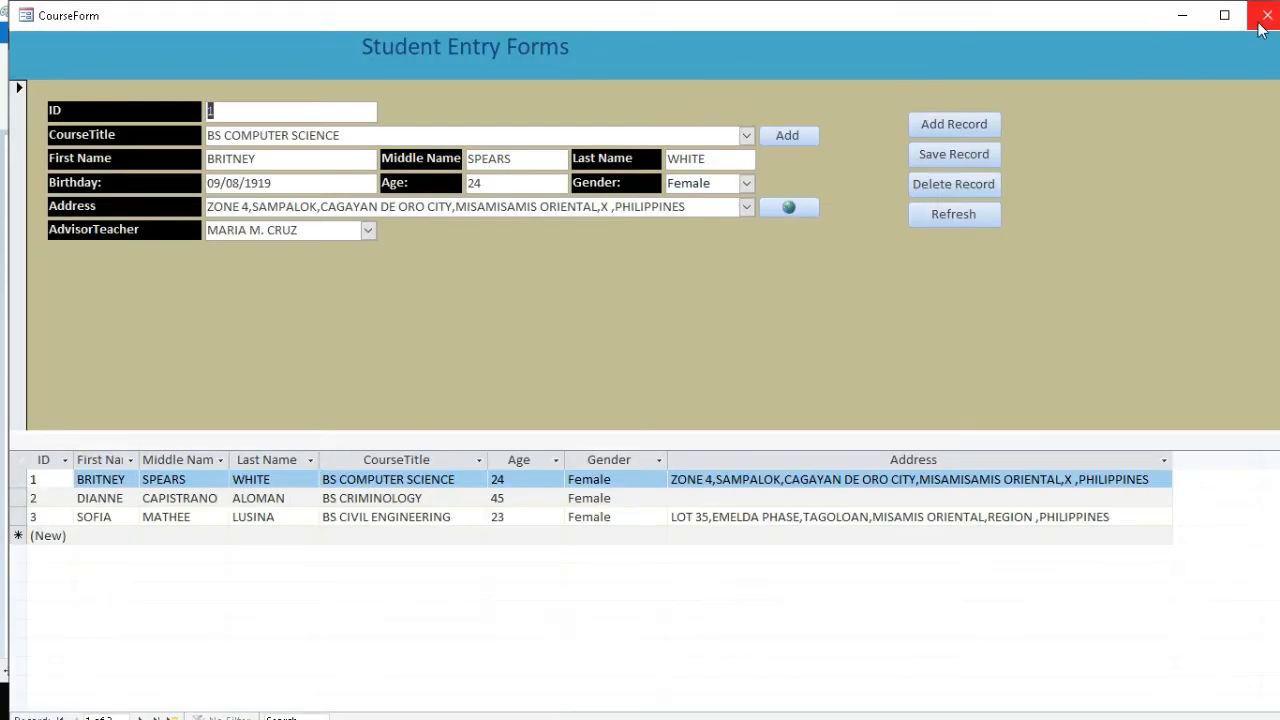
left_click(1264, 22)
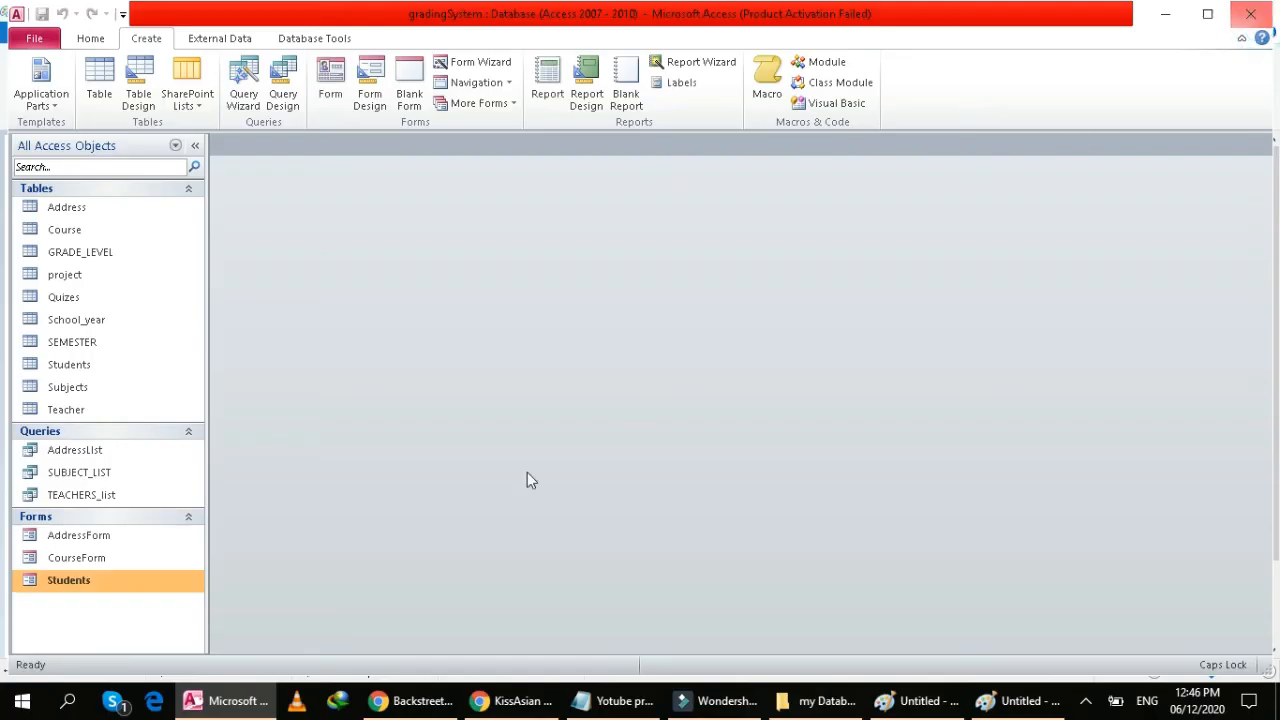
key("ctrl+v")
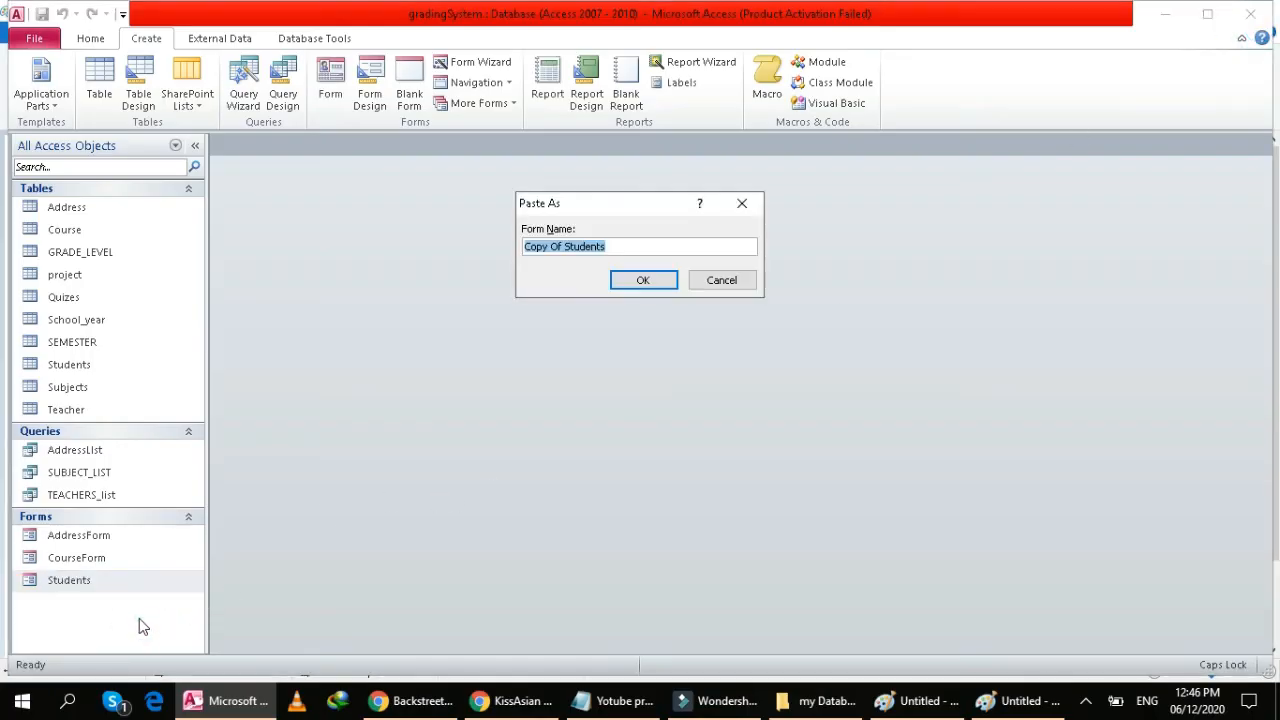
left_click(632, 241)
type("Grading_Fro")
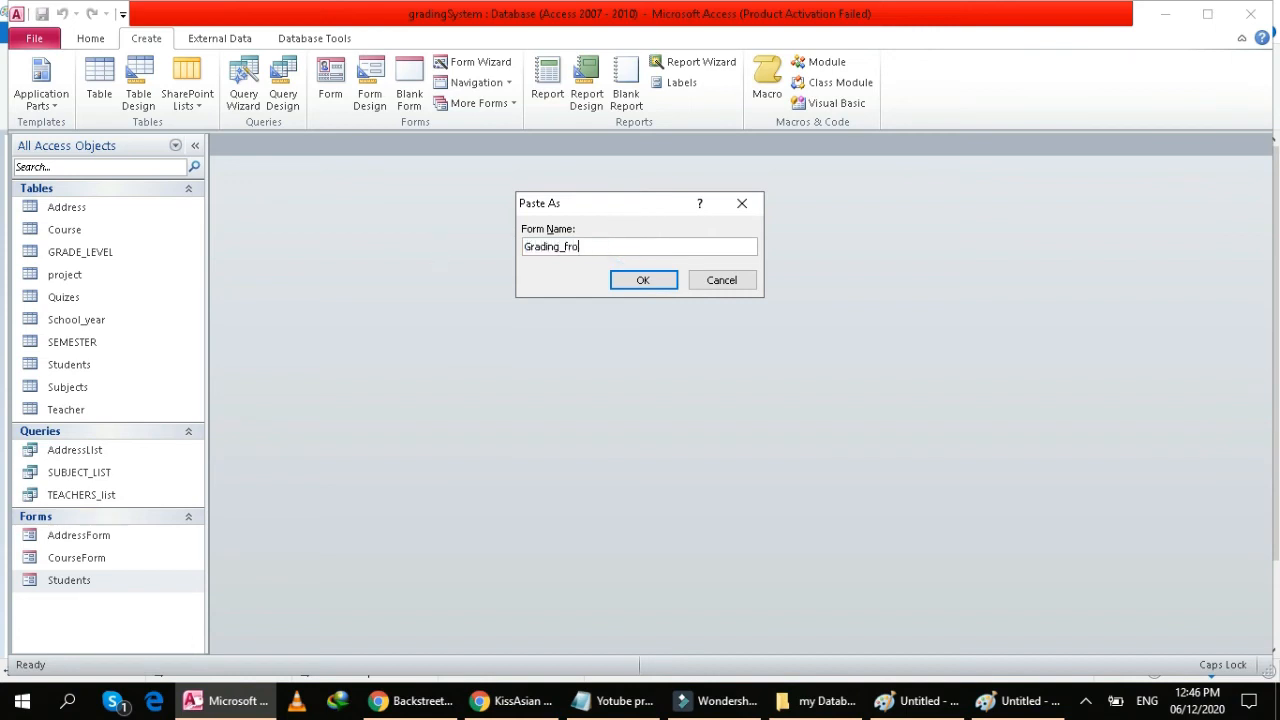
key("BackSpace")
key("BackSpace")
key("BackSpace")
key("BackSpace")
key("BackSpace")
key("BackSpace")
type("Student_grading")
left_click(645, 279)
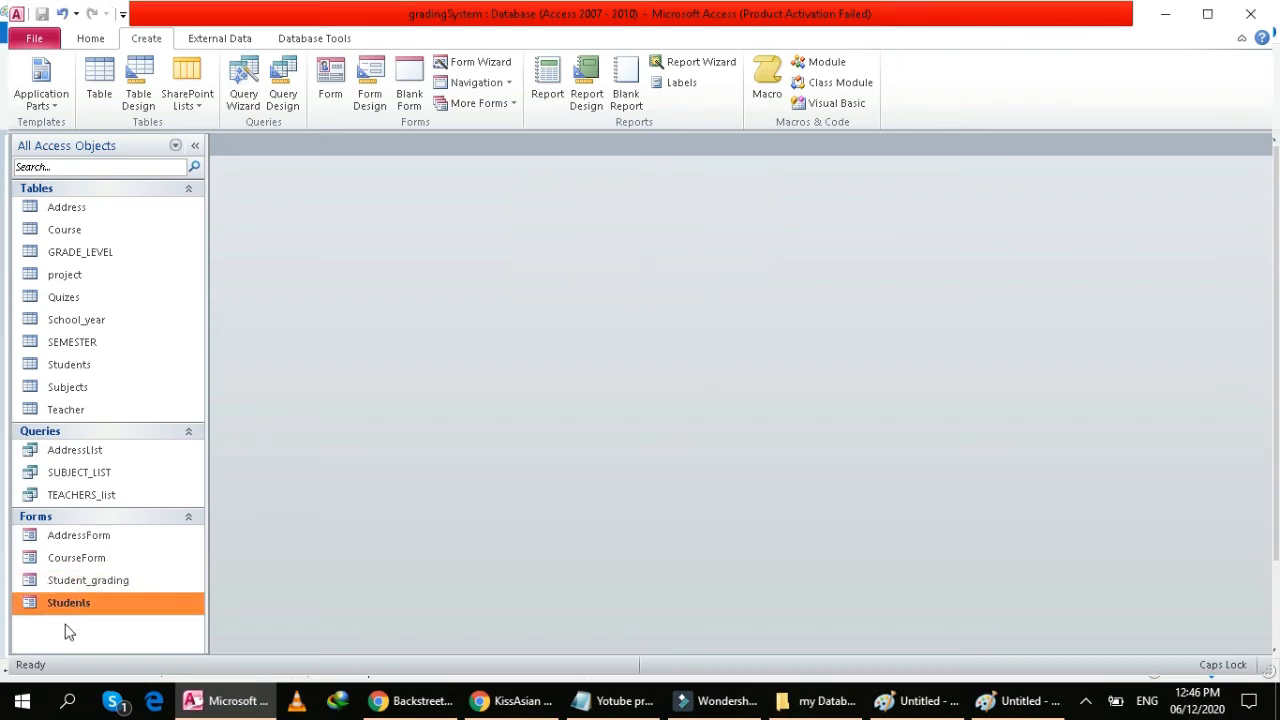
Open the Student_grading form, inspect its layout in Form View and Design View, and close it.
double_click(70, 580)
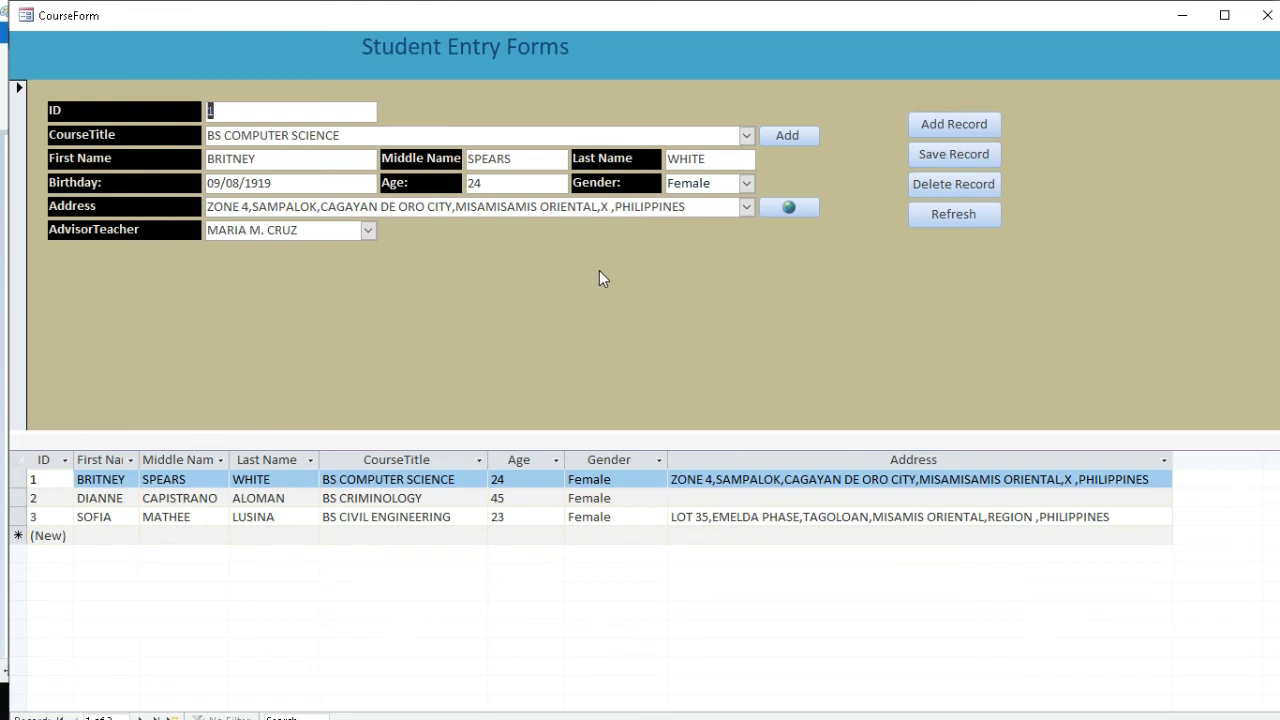
double_click(63, 481)
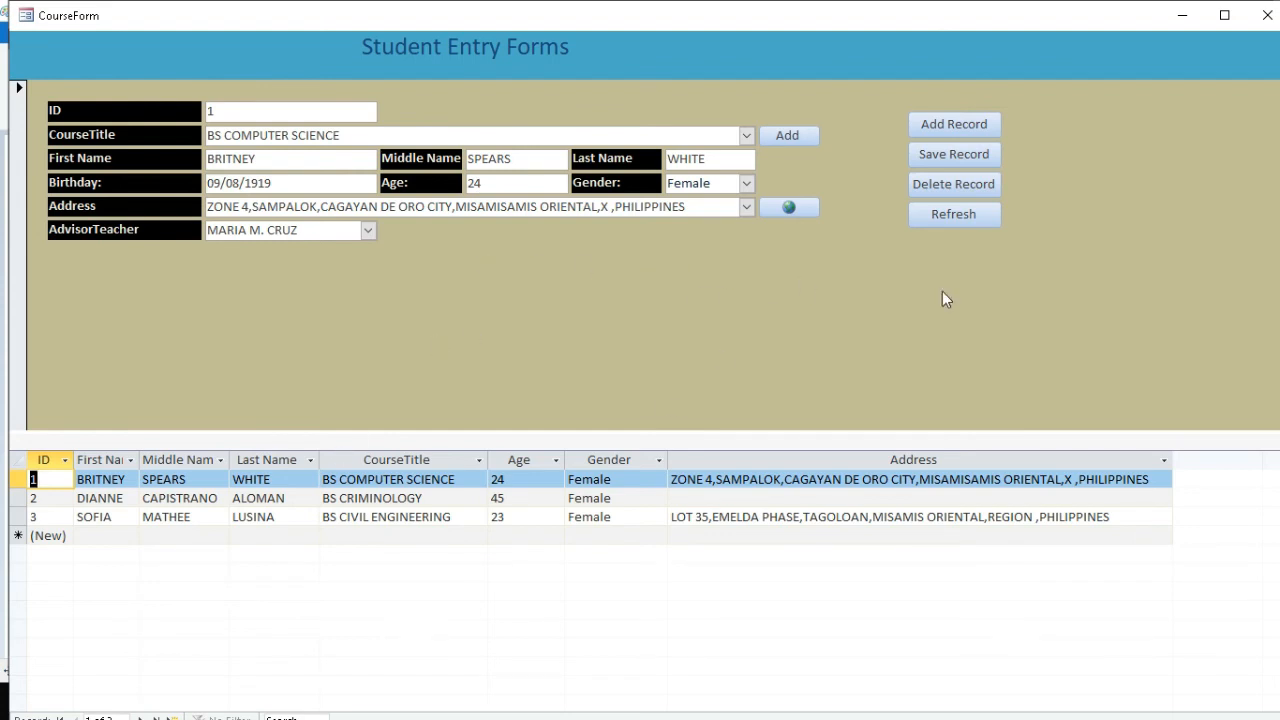
right_click(503, 293)
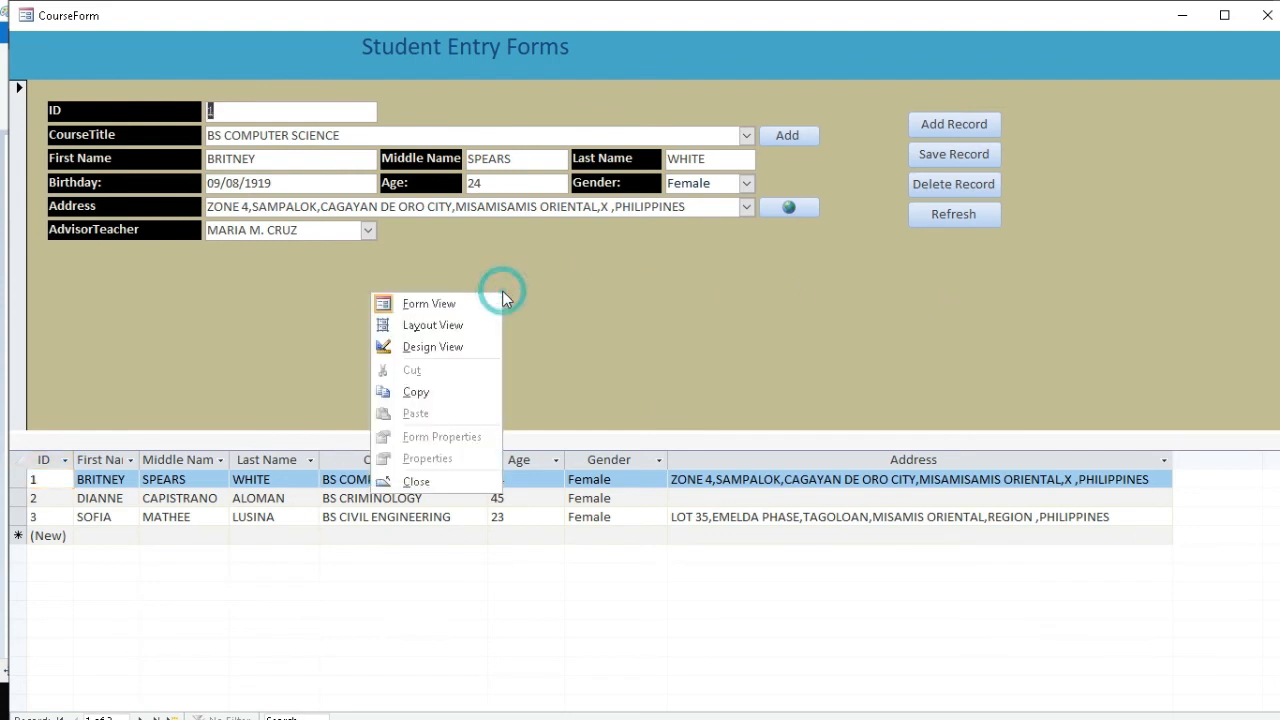
left_click(464, 348)
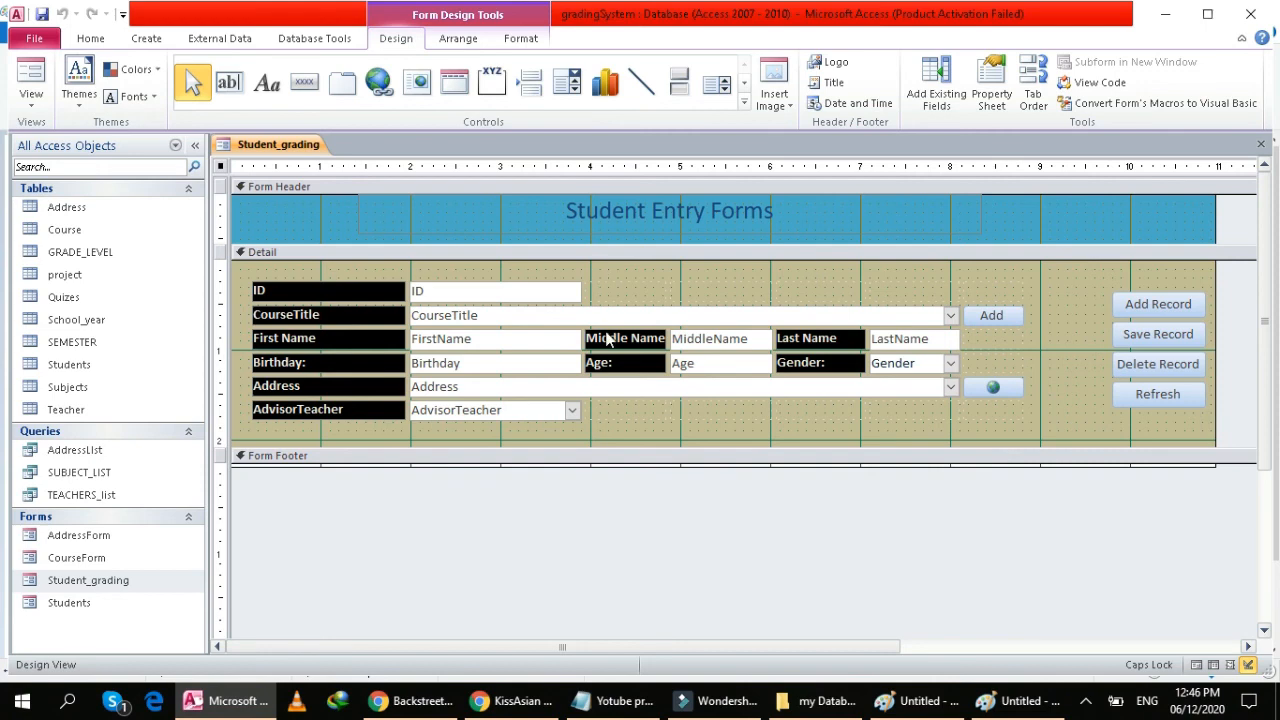
right_click(278, 144)
left_click(248, 173)
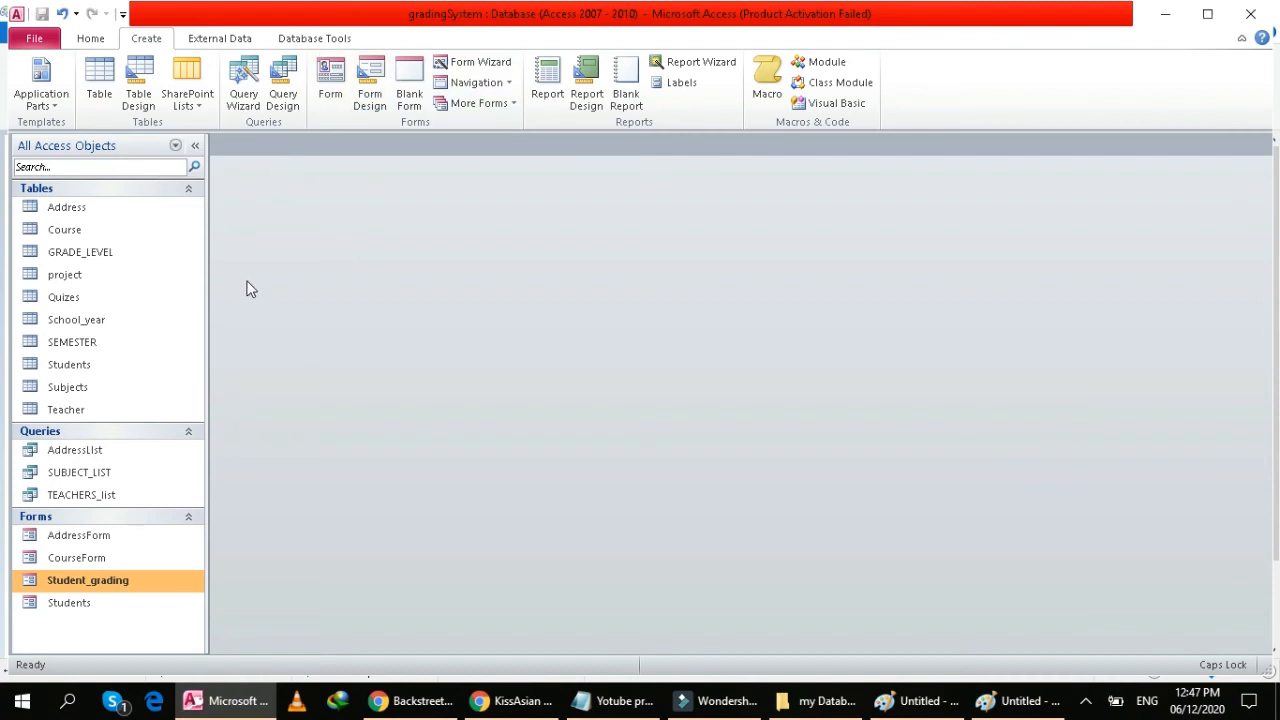
Switch to Paint to review the planned grading layout with subjects, quizzes, projects and grades, and return to Access.
left_click(1030, 700)
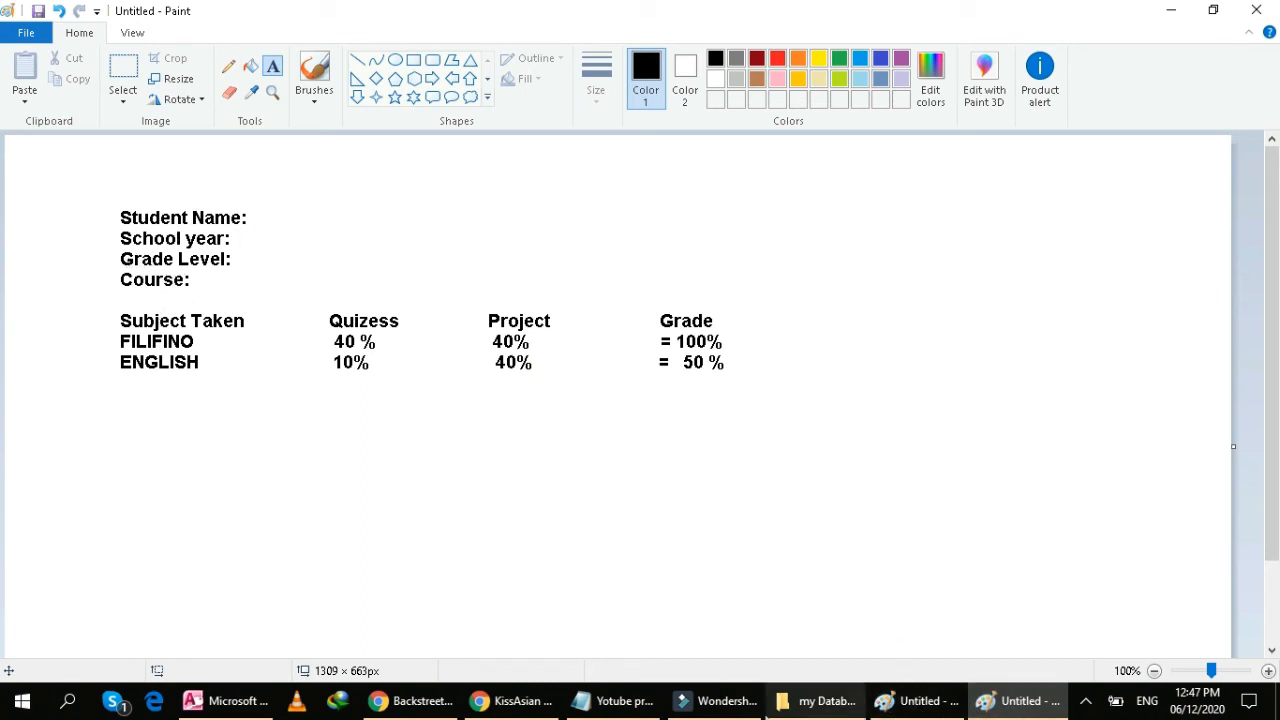
left_click(228, 701)
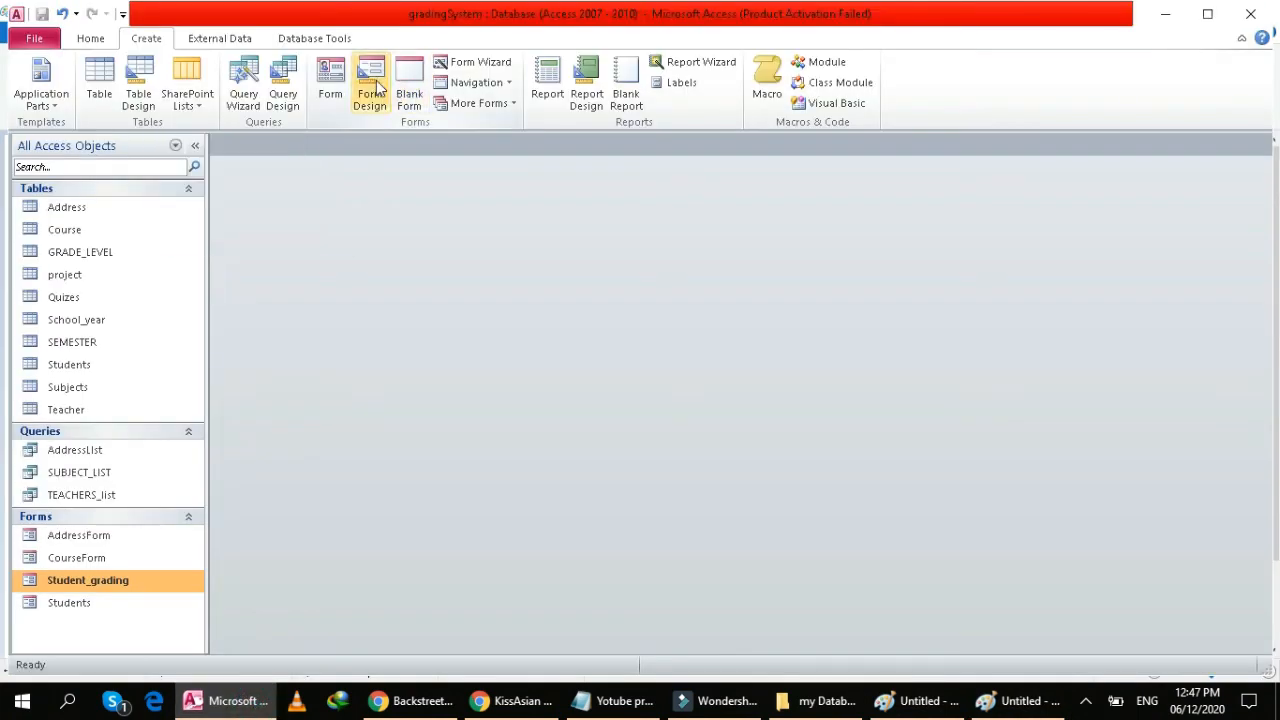
left_click(458, 62)
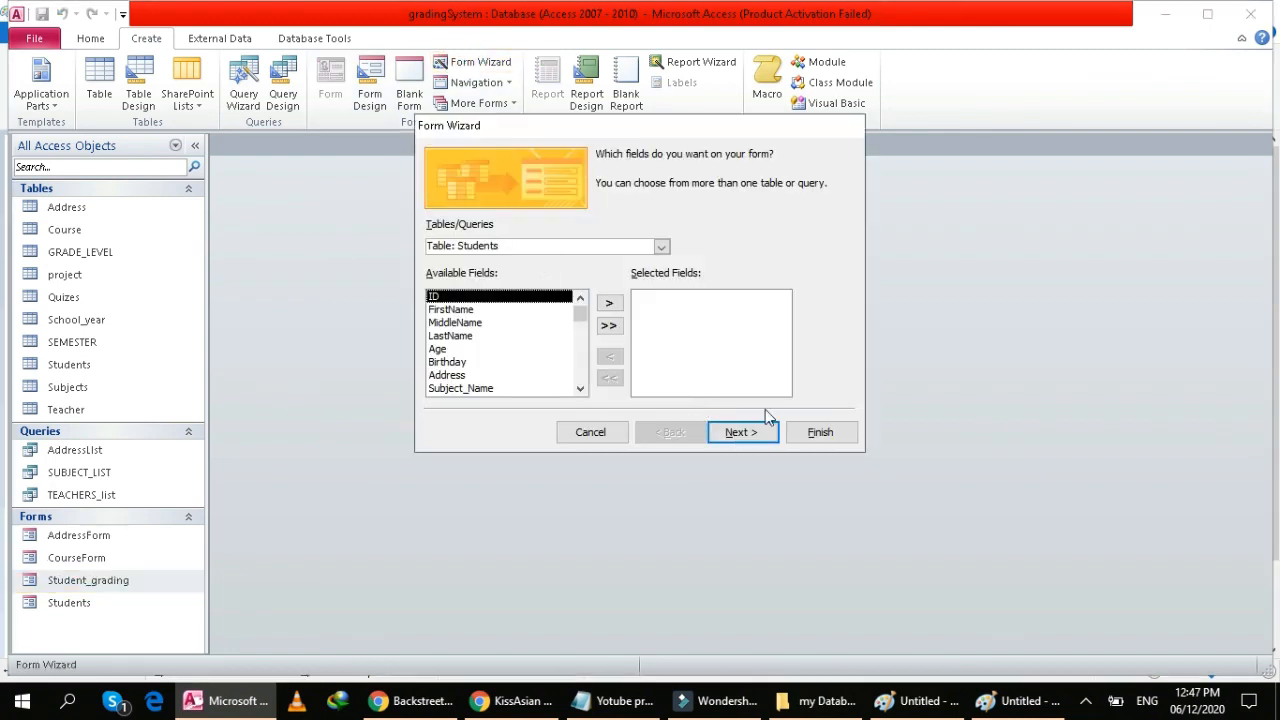
left_click(590, 432)
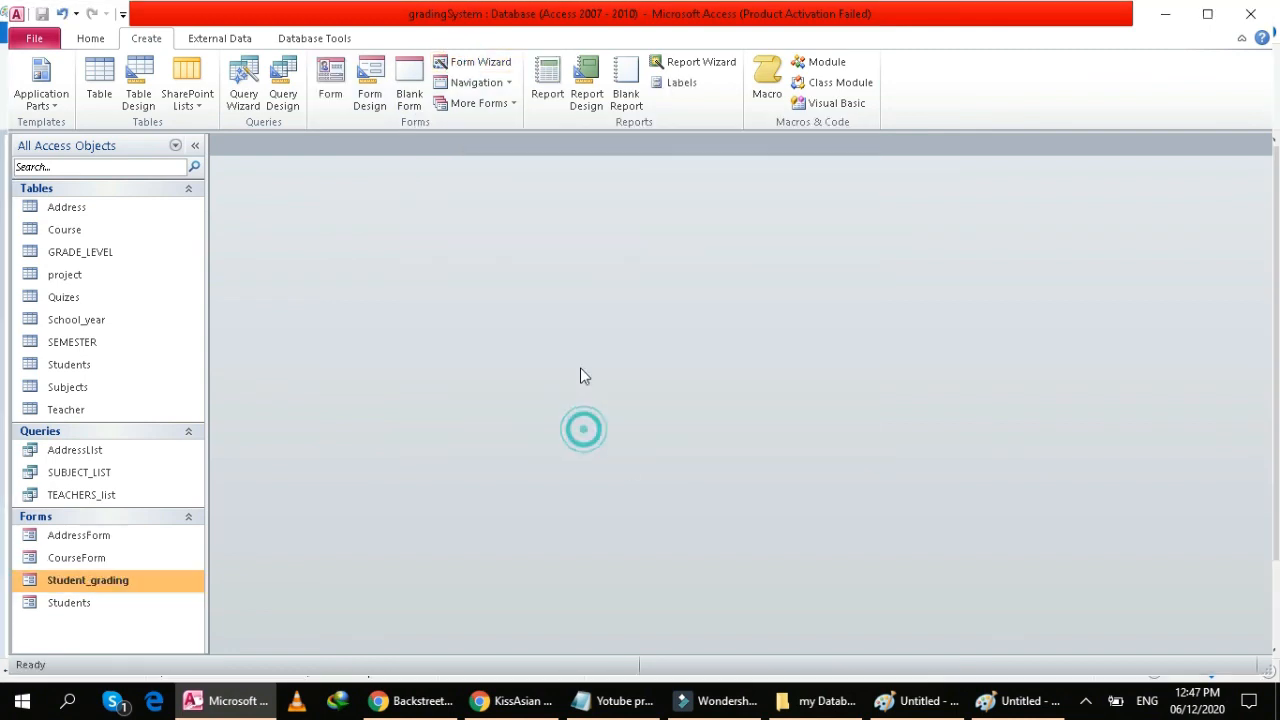
left_click(409, 82)
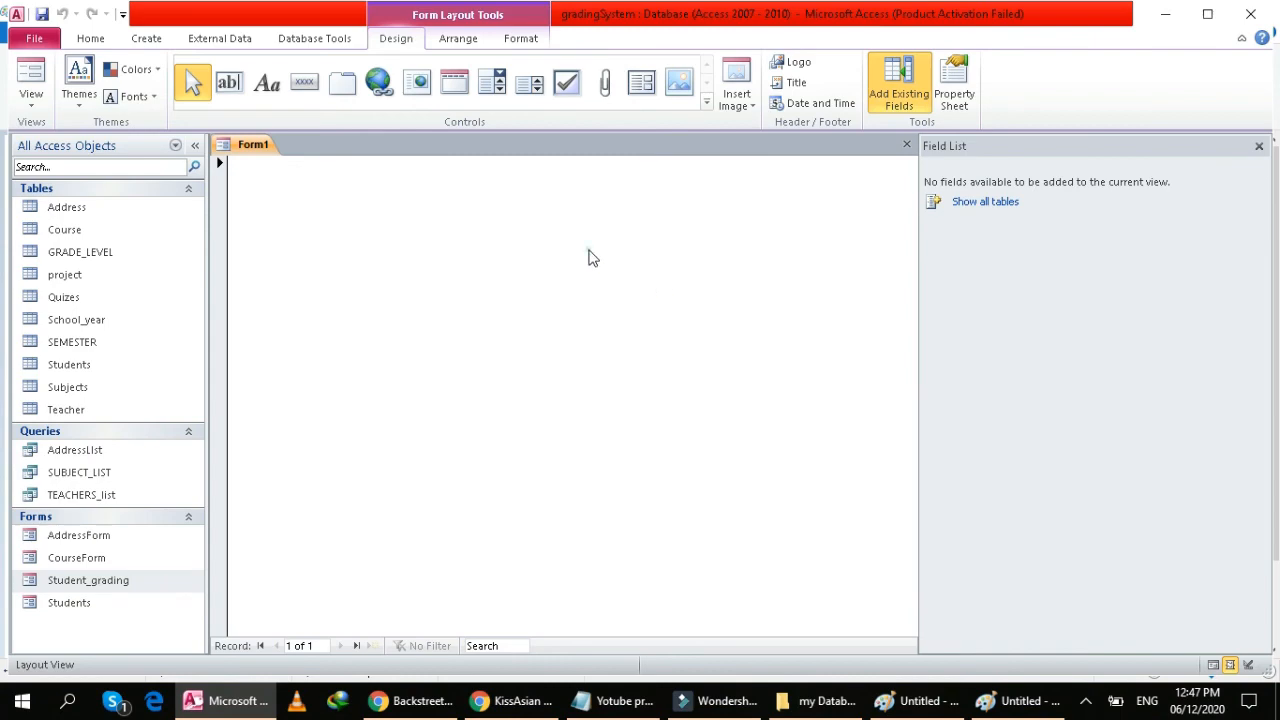
right_click(588, 258)
left_click(551, 306)
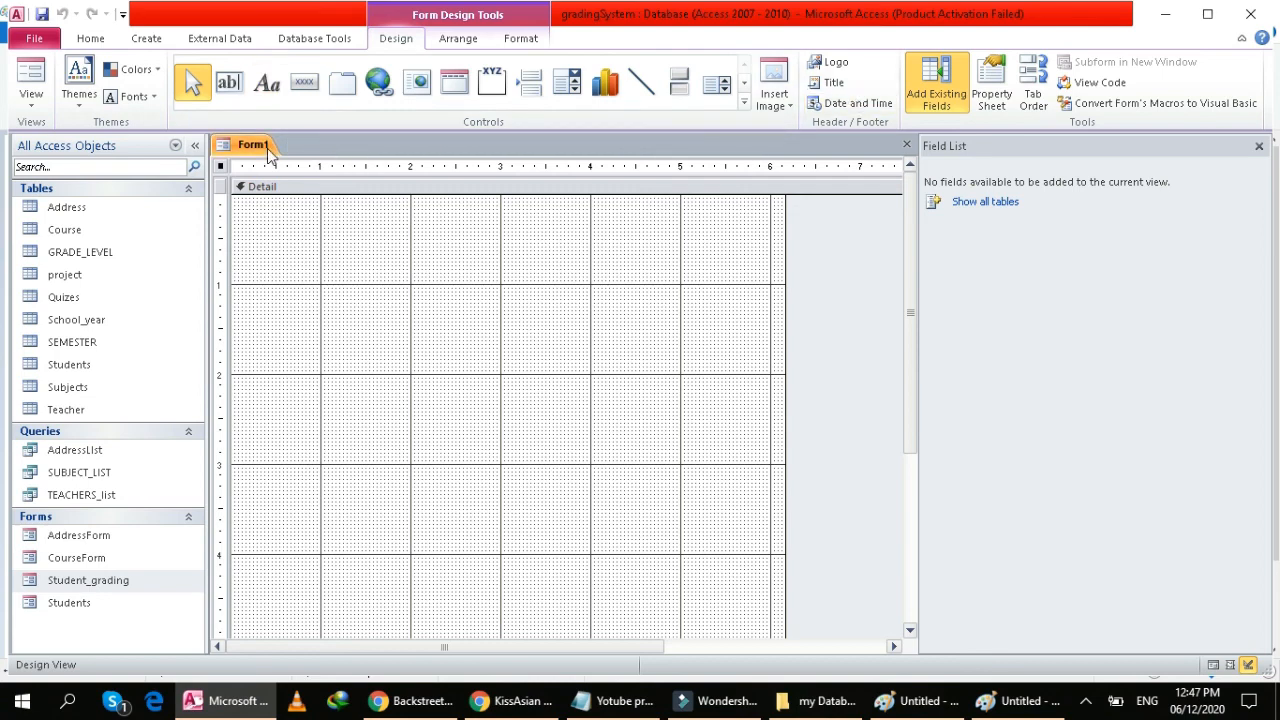
right_click(268, 153)
left_click(224, 178)
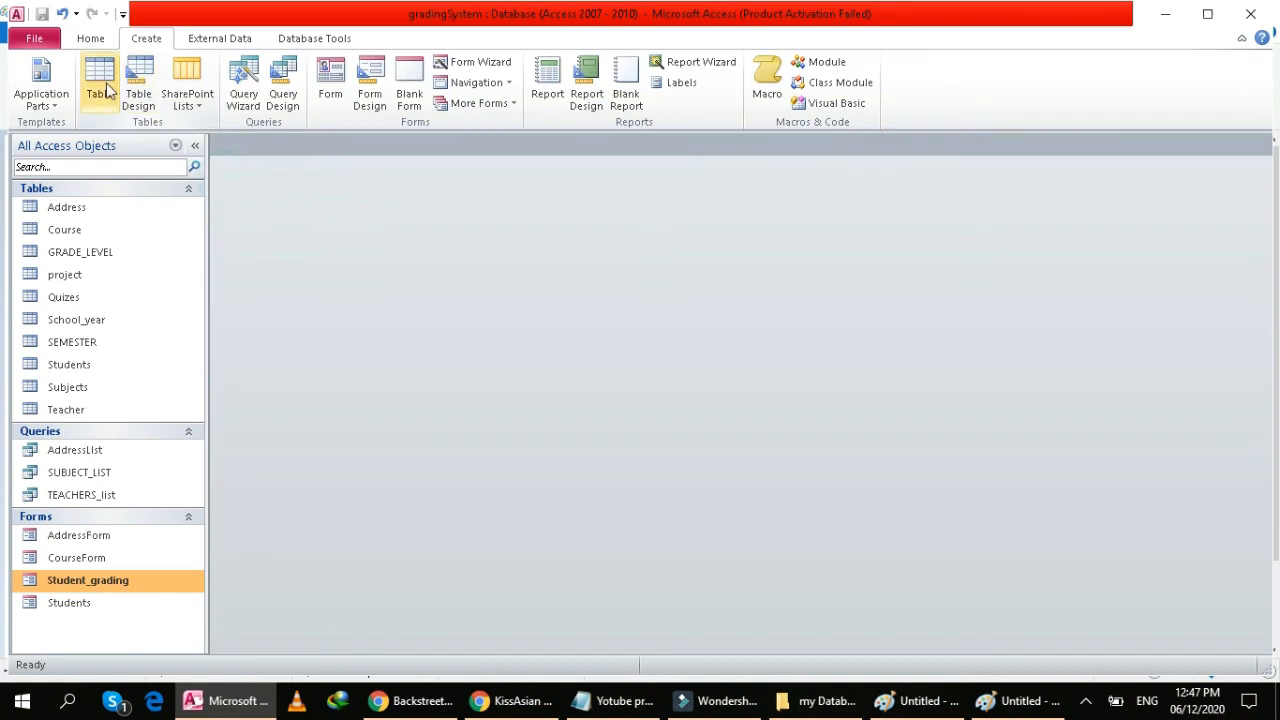
Create a new table, save it as Grading_Table and open it in Design View.
left_click(100, 80)
right_click(256, 154)
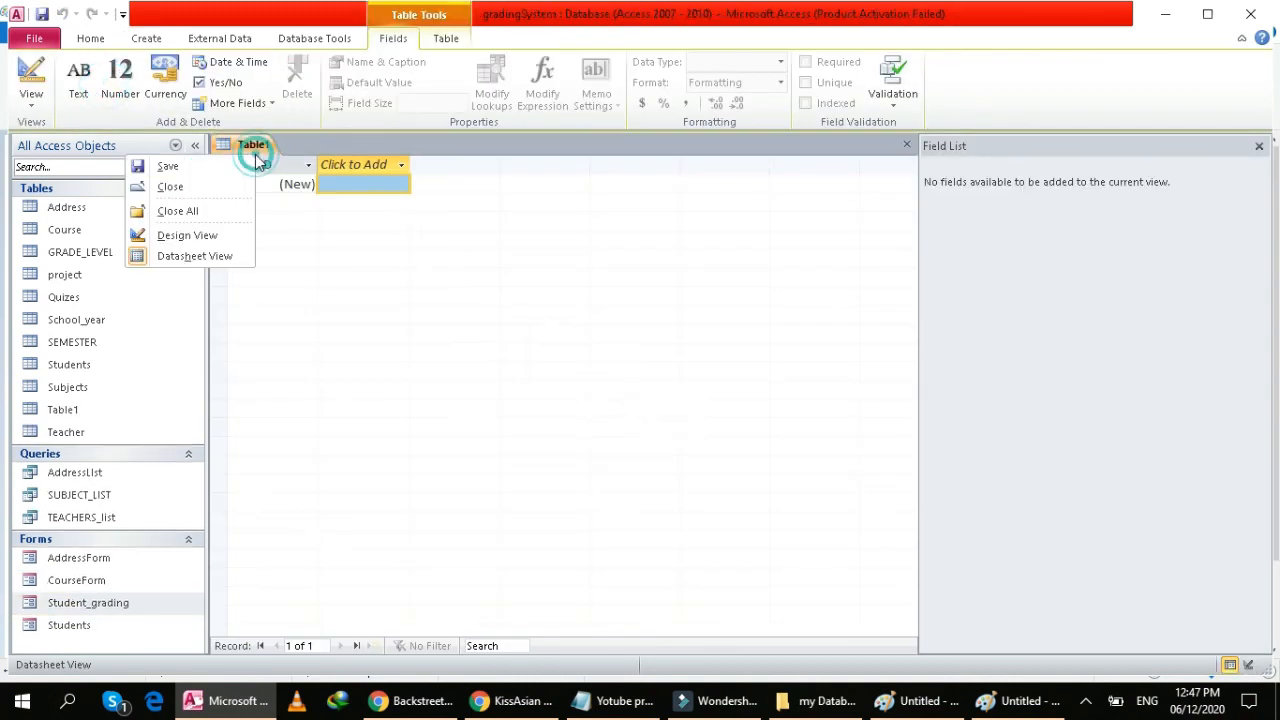
left_click(210, 234)
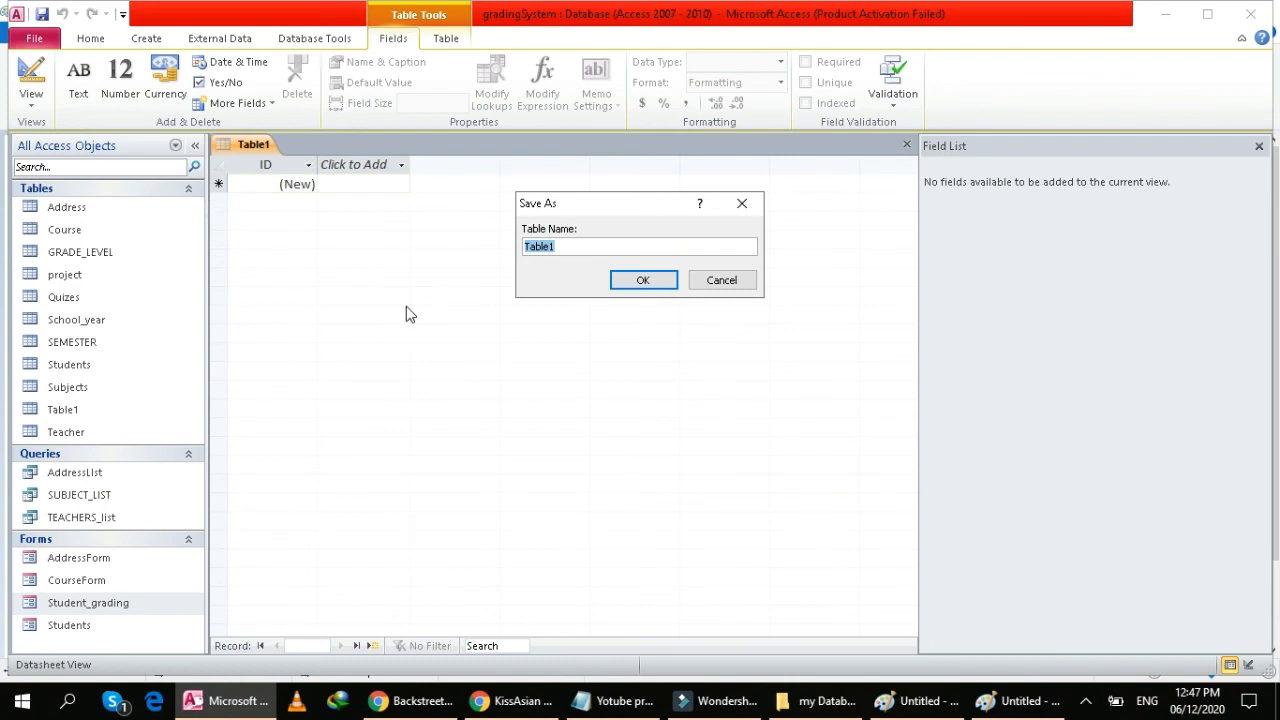
type("Grading_T")
left_click(618, 281)
left_click(335, 206)
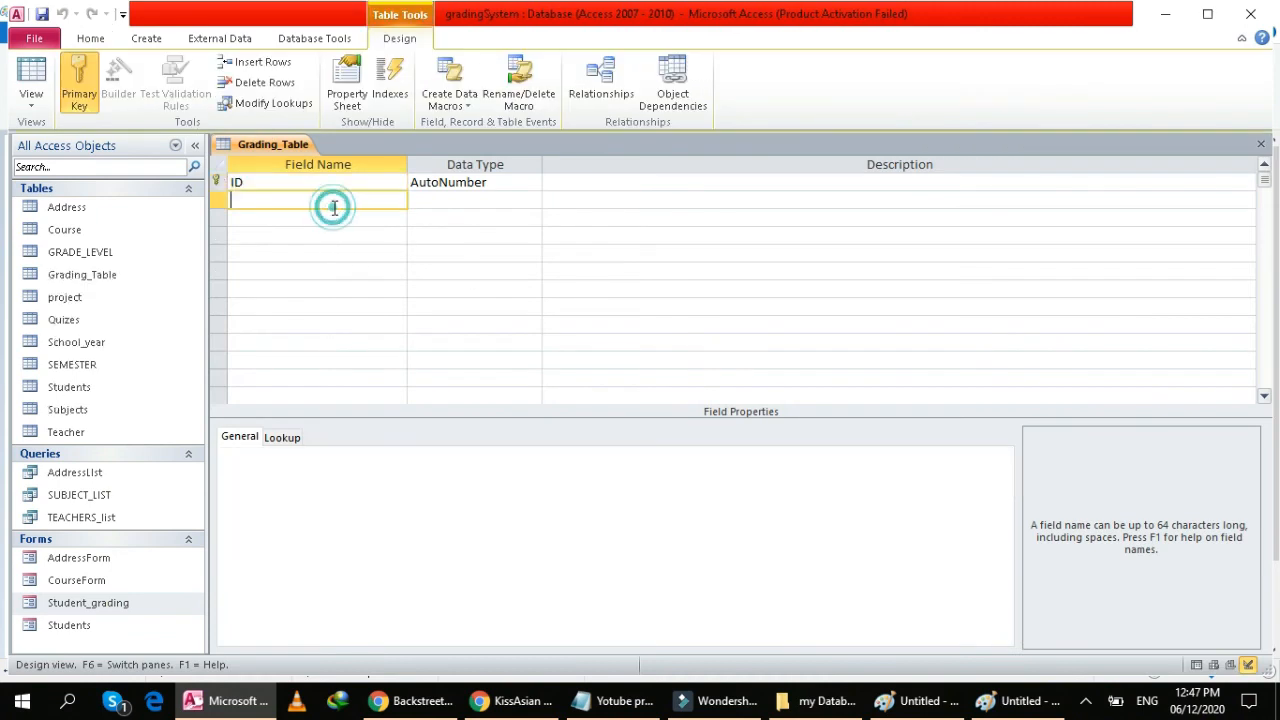
left_click(335, 188)
left_click(335, 187)
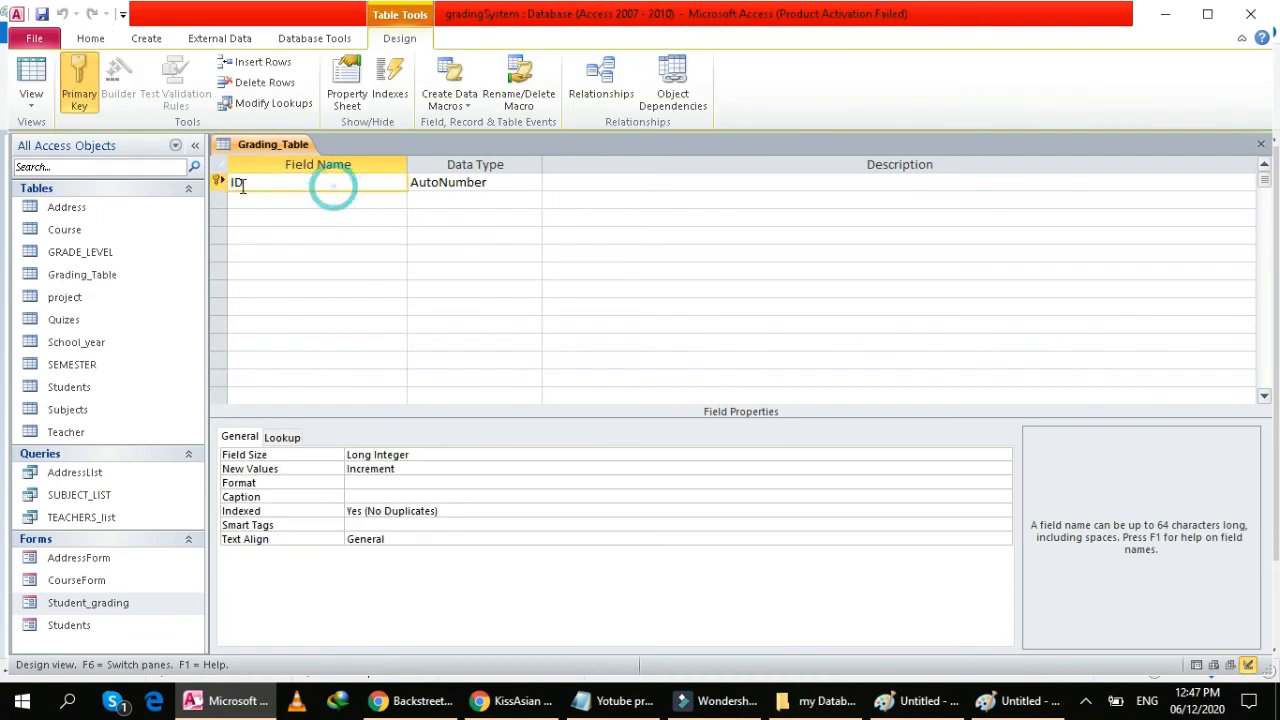
Add a field for the student below the ID field, with the Text data type.
left_click(250, 197)
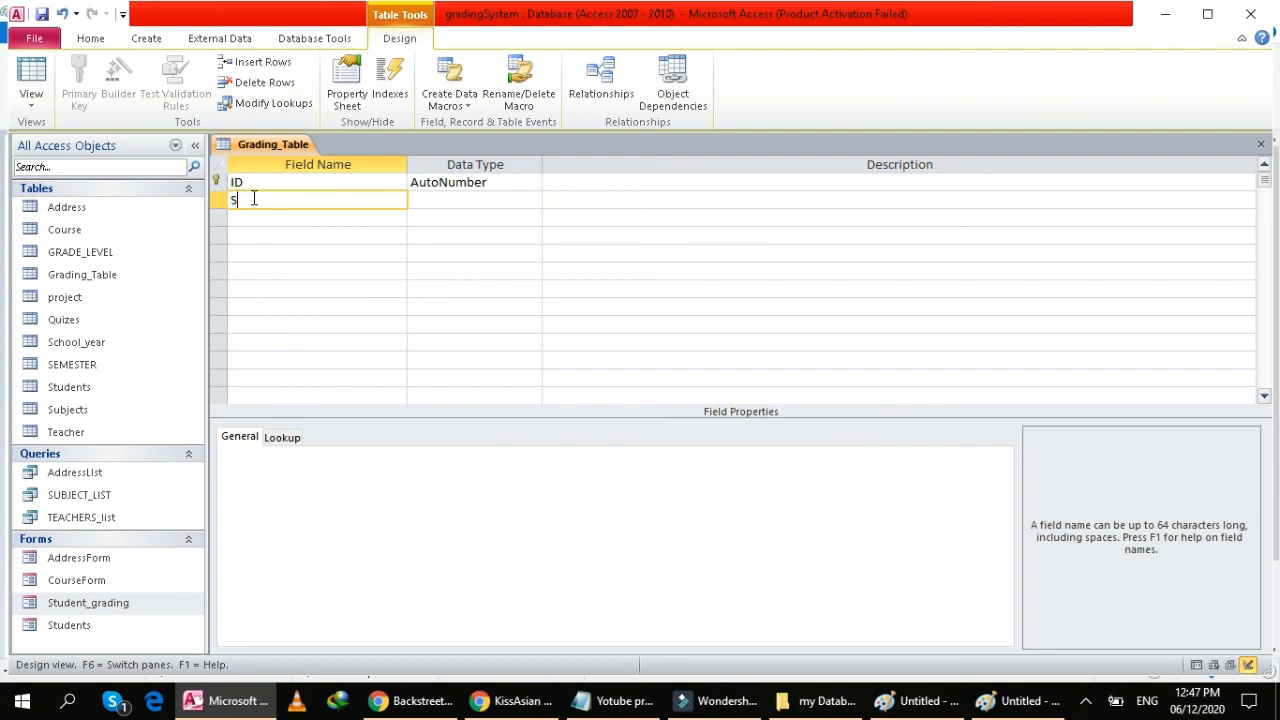
type("name")
key("BackSpace")
key("BackSpace")
key("BackSpace")
key("BackSpace")
key("Caps_Lock")
type("nAM")
key("BackSpace")
key("BackSpace")
key("BackSpace")
type("sTUDENT")
key("Tab")
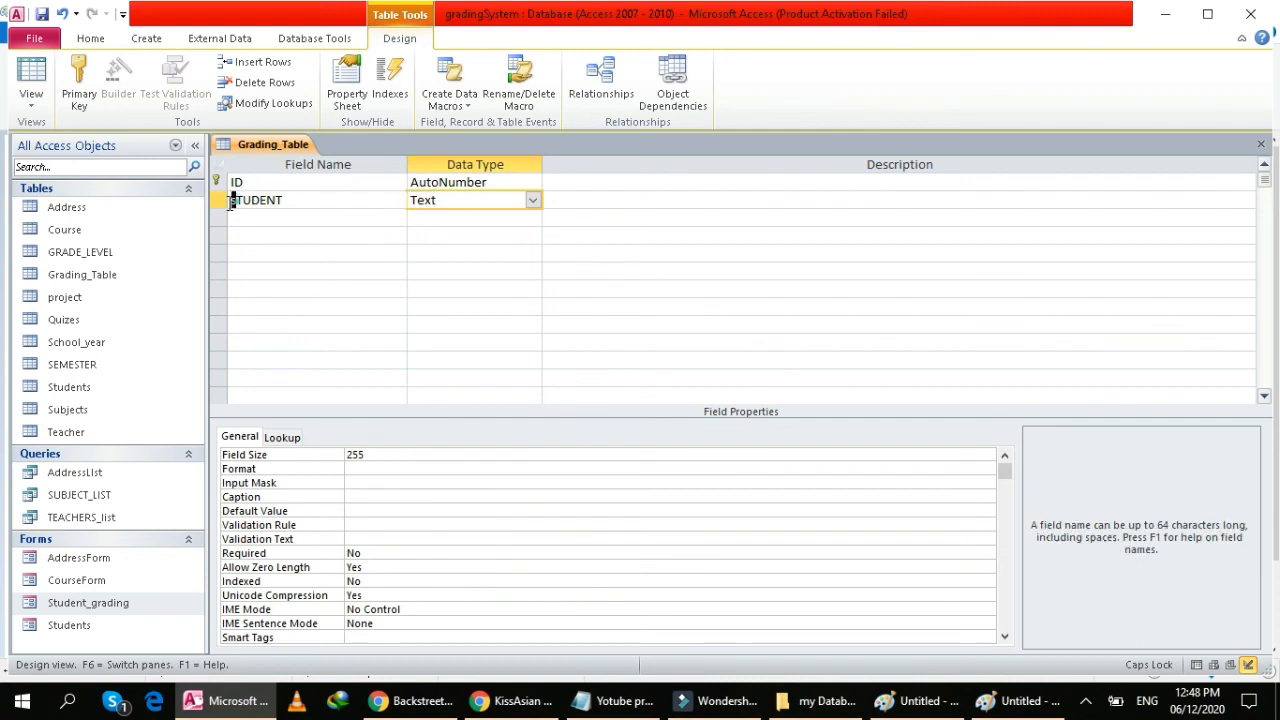
Correct the first letter of the student field's name so it reads STUDENT in all capitals.
left_click(236, 200)
left_click(278, 220)
left_click(237, 203)
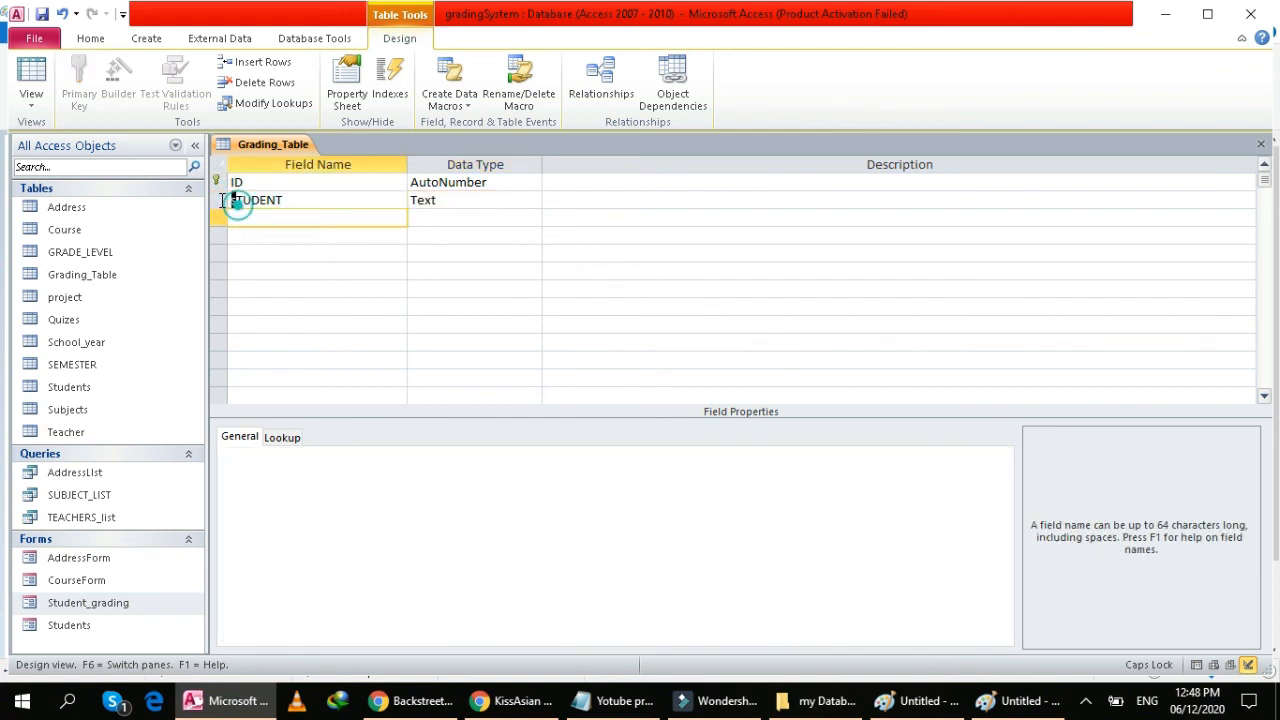
key("BackSpace")
type("S")
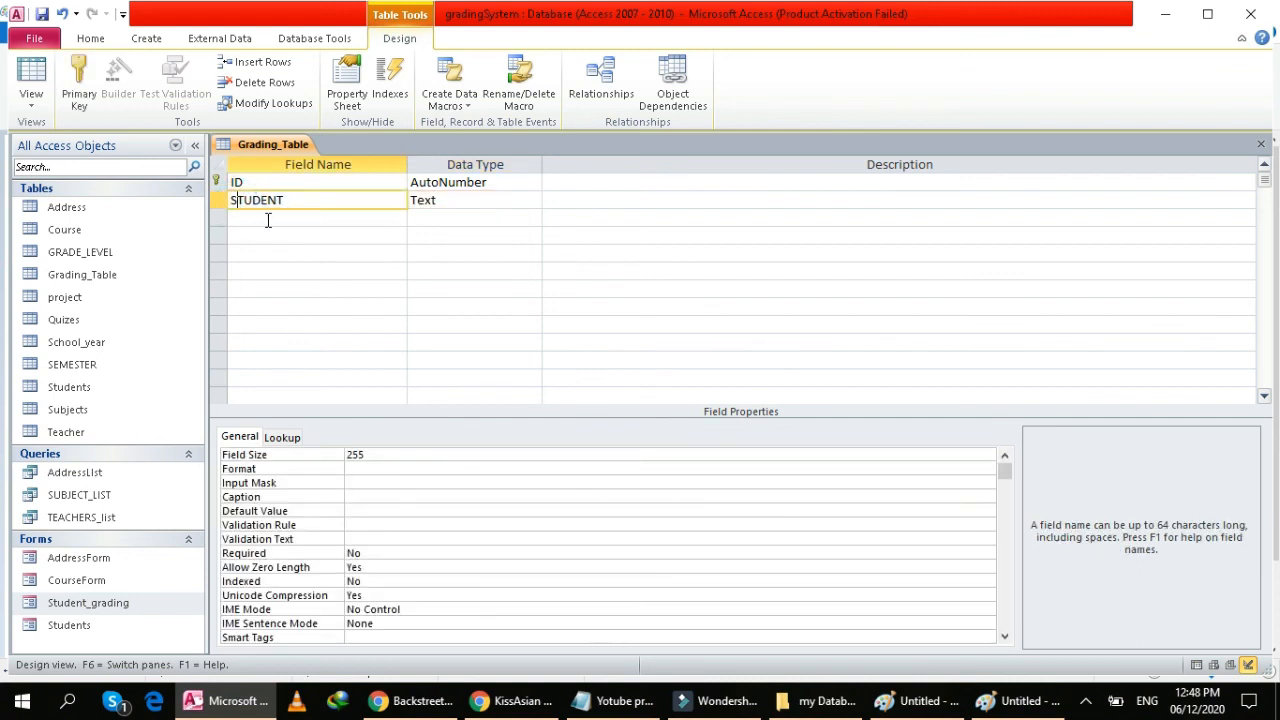
left_click(268, 220)
Check the planned layout in Paint, return to Access and extend the STUDENT field's name to STUDENT_NAME.
left_click(988, 706)
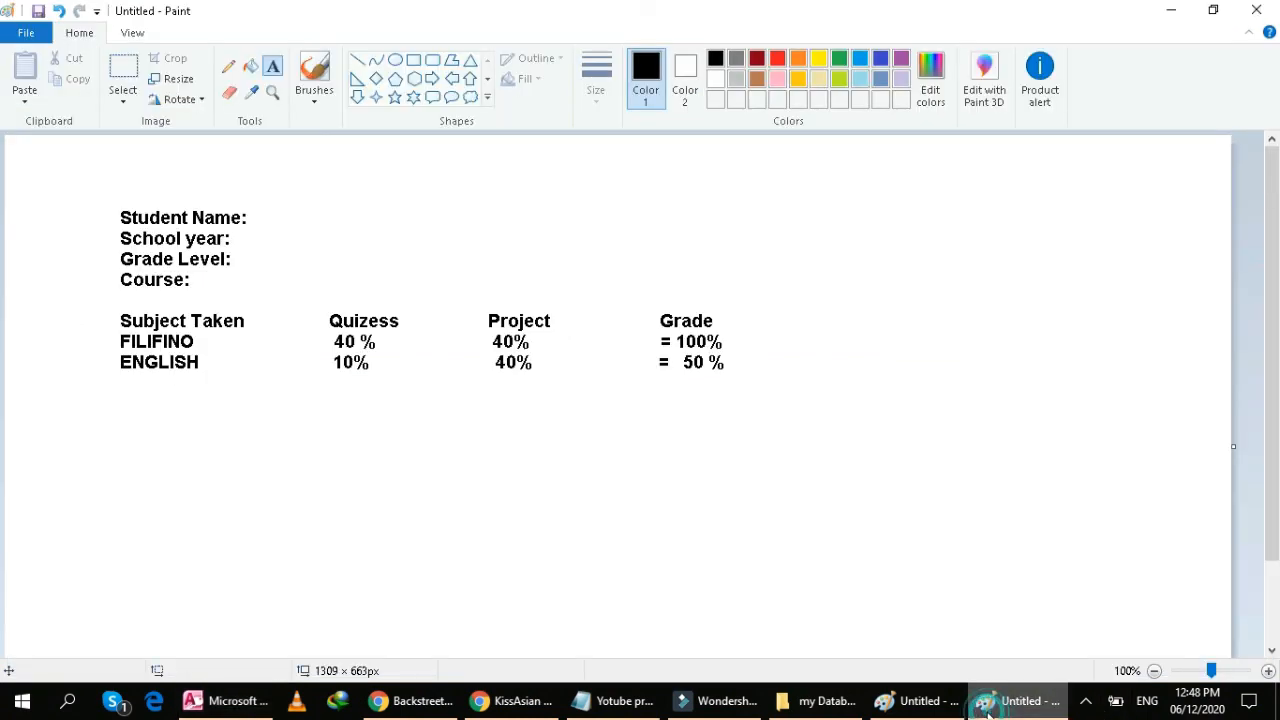
left_click(988, 706)
left_click(309, 204)
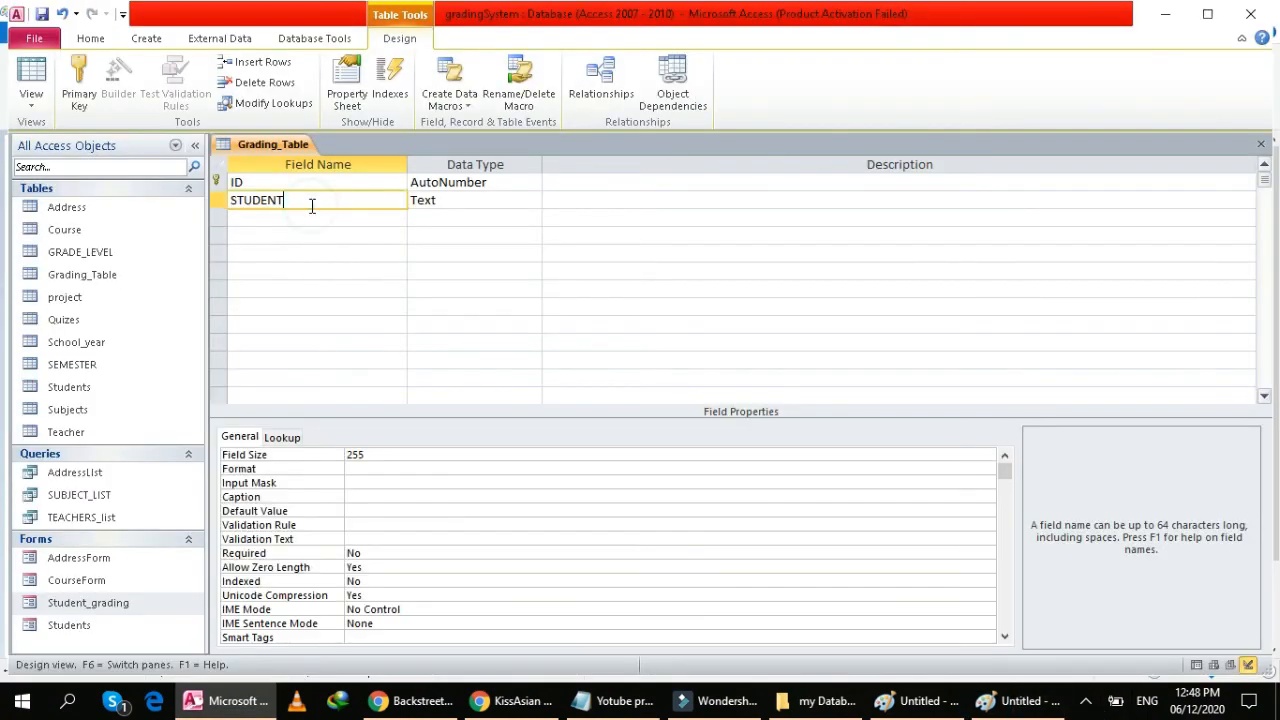
type("_NAMe")
key("BackSpace")
key("BackSpace")
type("ME")
key("BackSpace")
key("BackSpace")
type("M")
Consult the layout in Paint, return to Access and add a SCHOOL_YEAR field with the Text data type.
left_click(1012, 700)
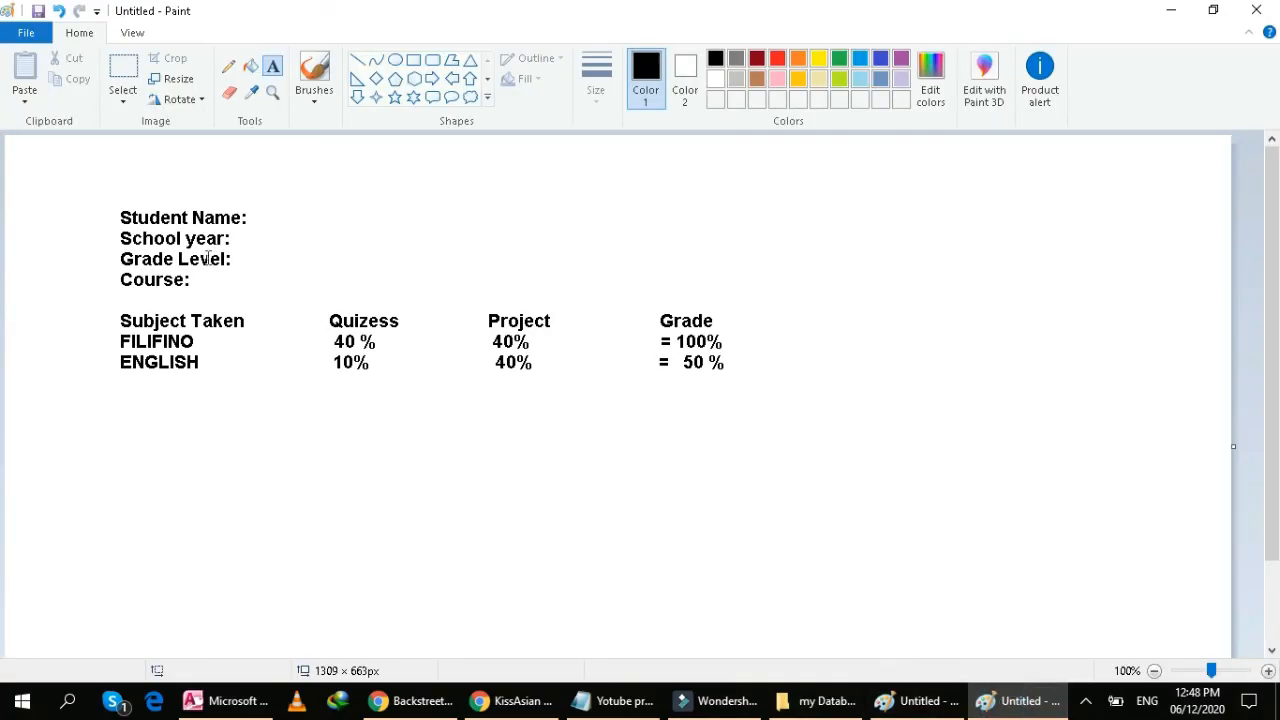
left_click(1008, 697)
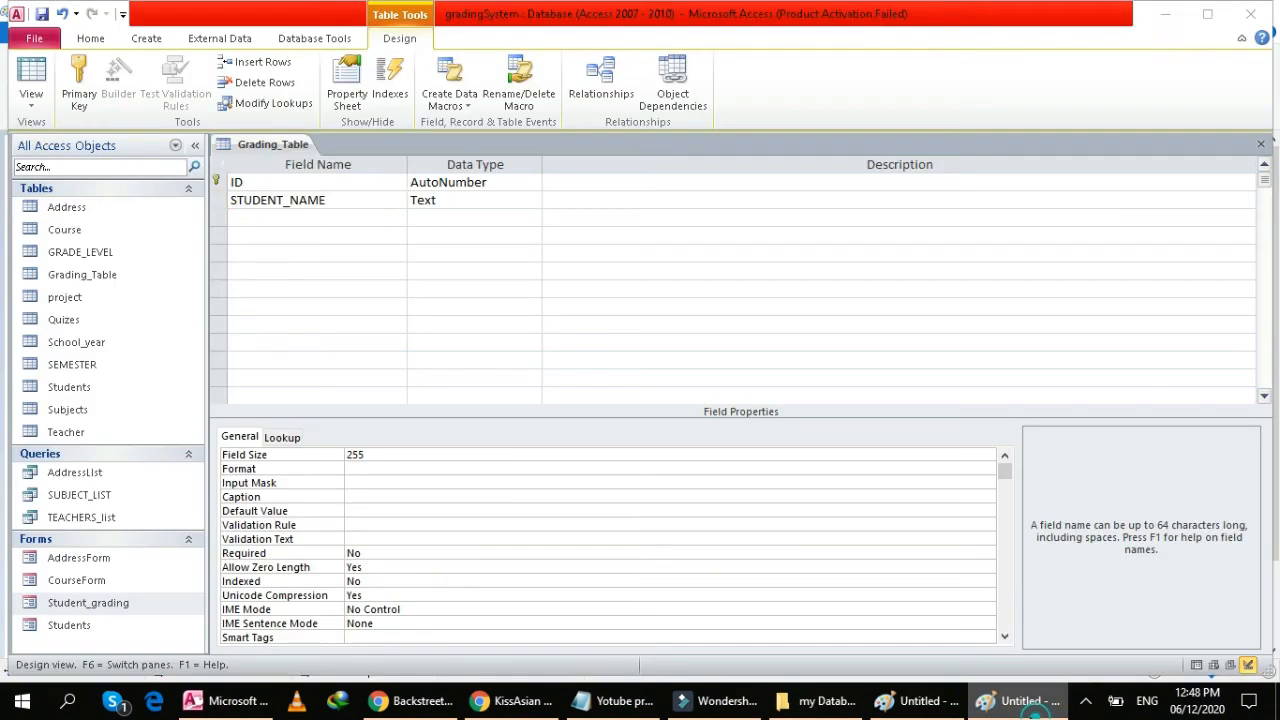
left_click(269, 224)
type("SC")
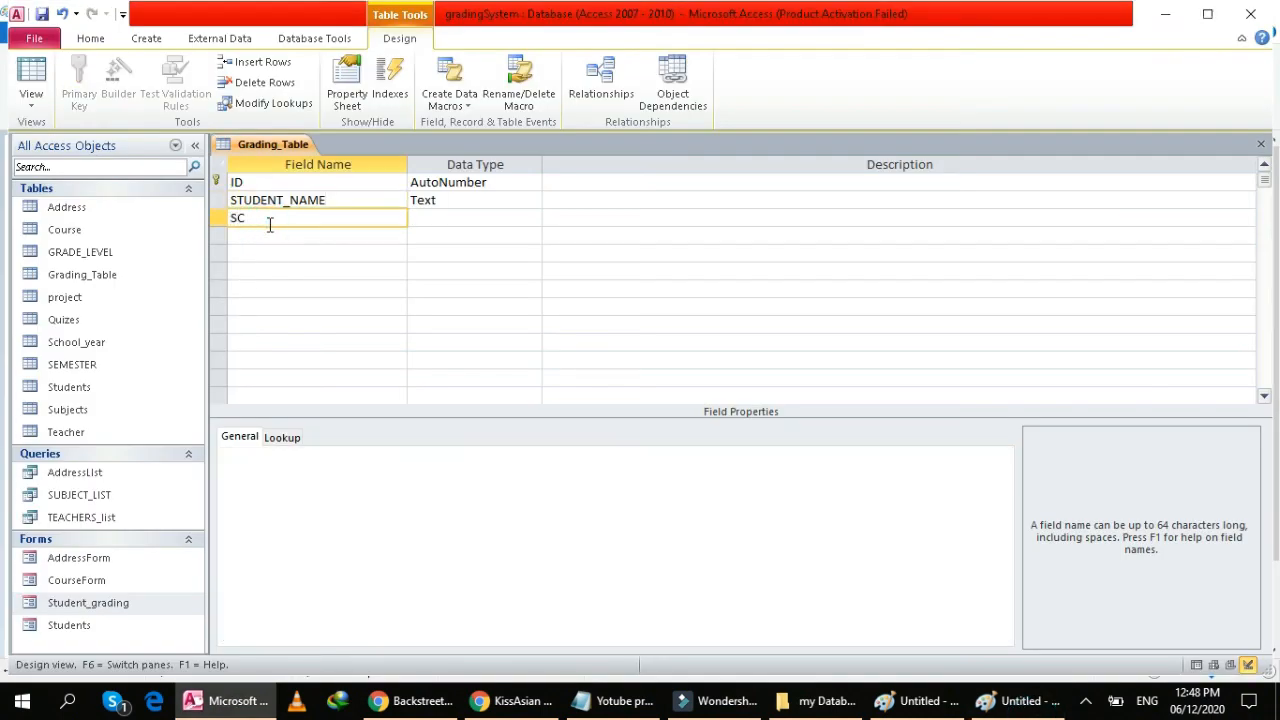
type("HOOL_YEAR")
key("Tab")
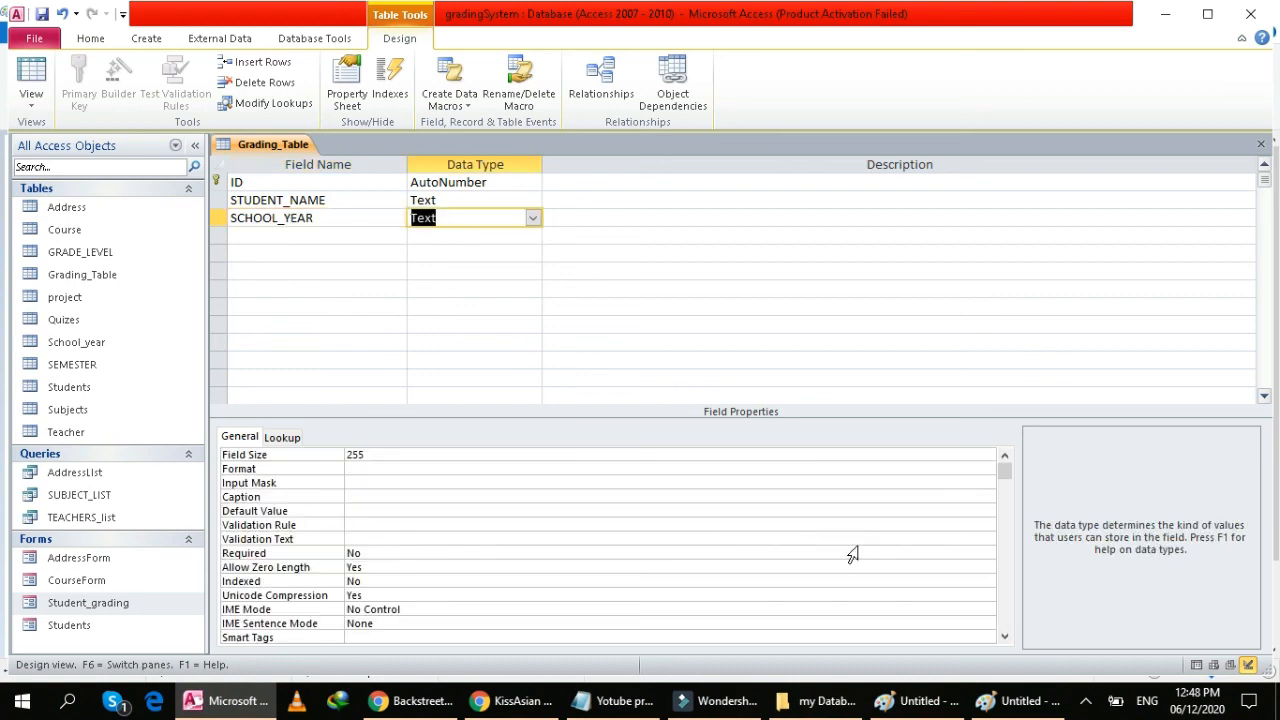
Consult the layout in Paint, return to Access and add a GRADE_LEVEL field with the Text data type.
left_click(1018, 702)
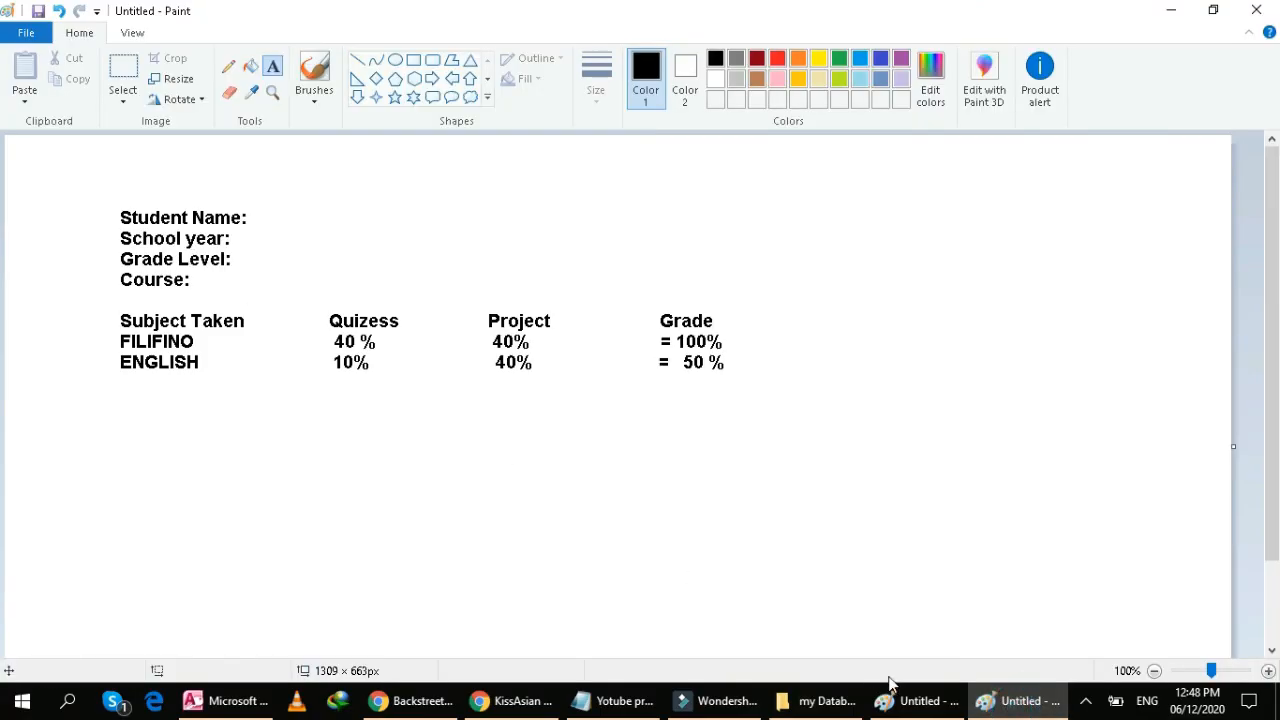
left_click(1034, 700)
left_click(244, 238)
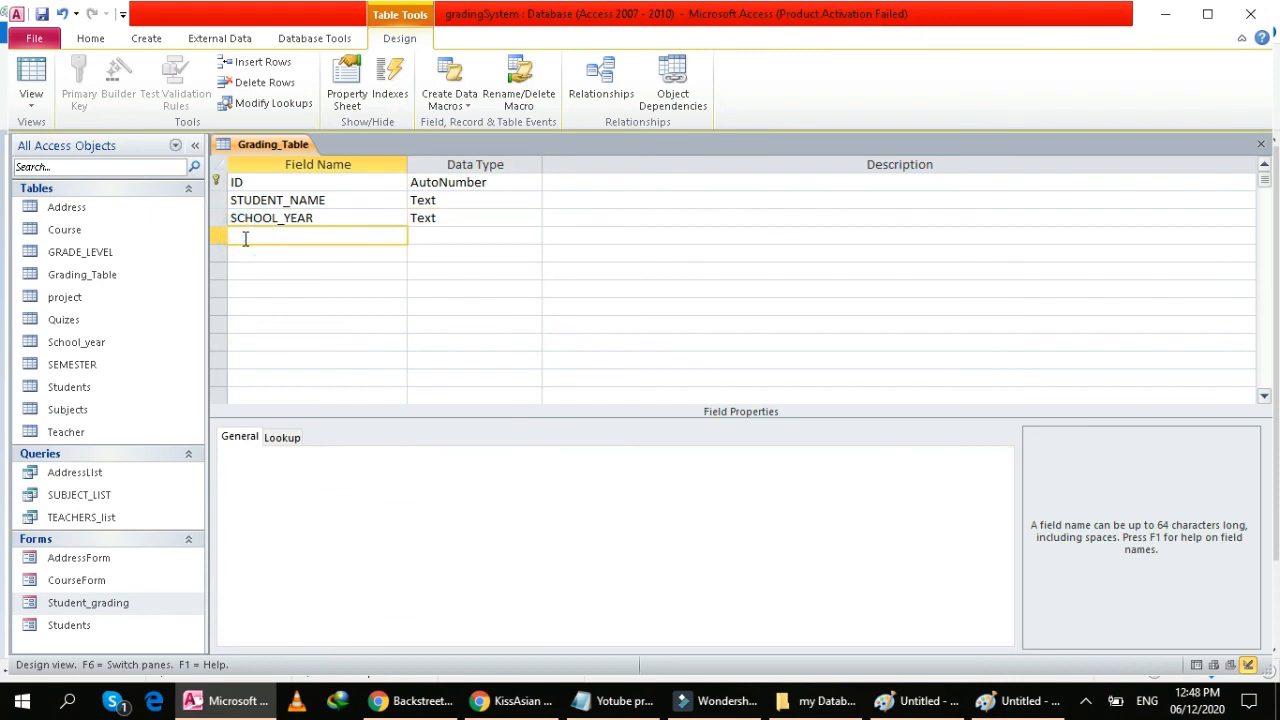
type("GRADE_LEVEL")
key("Tab")
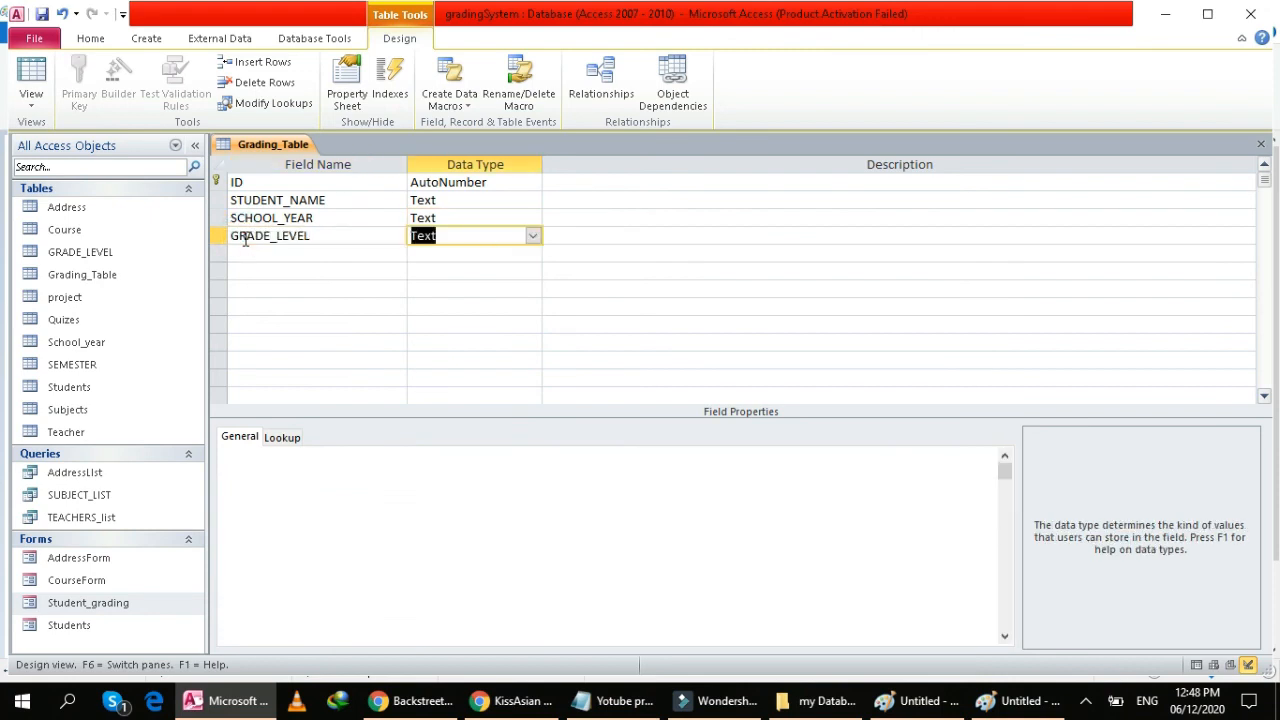
Consult the layout in Paint, return to Access and add a COURSE field with the Text data type.
left_click(990, 700)
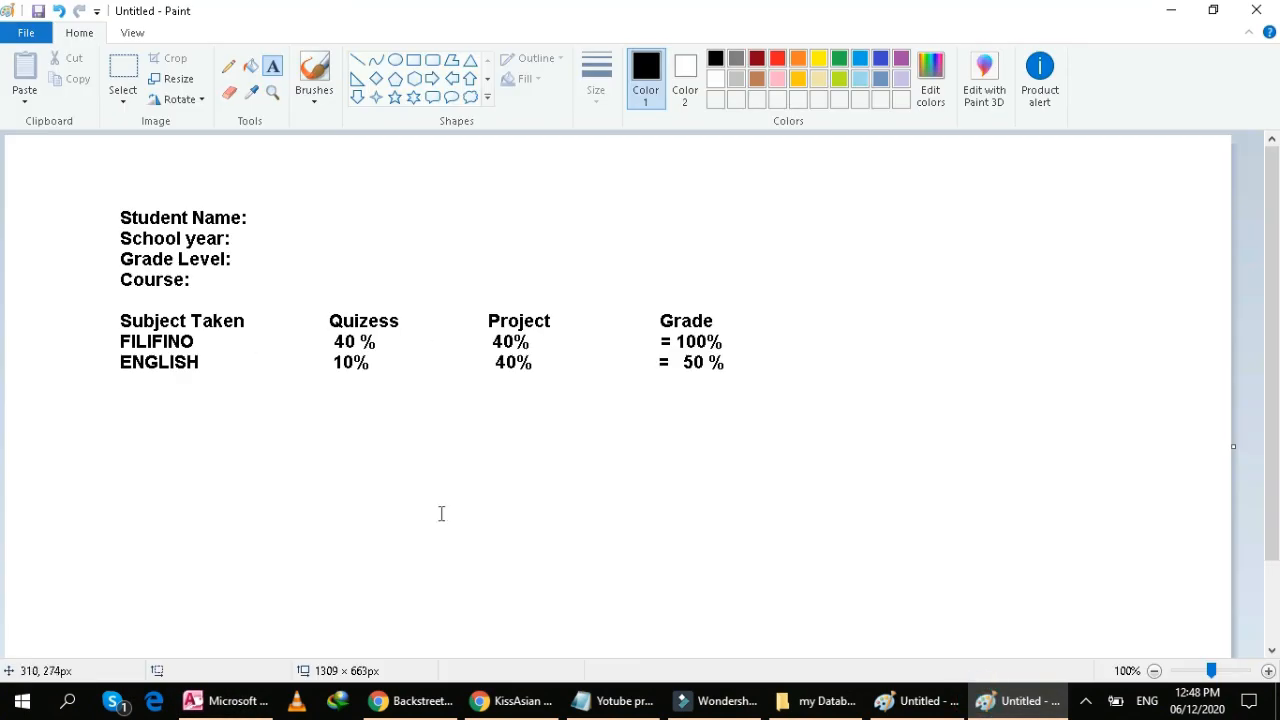
left_click(1040, 700)
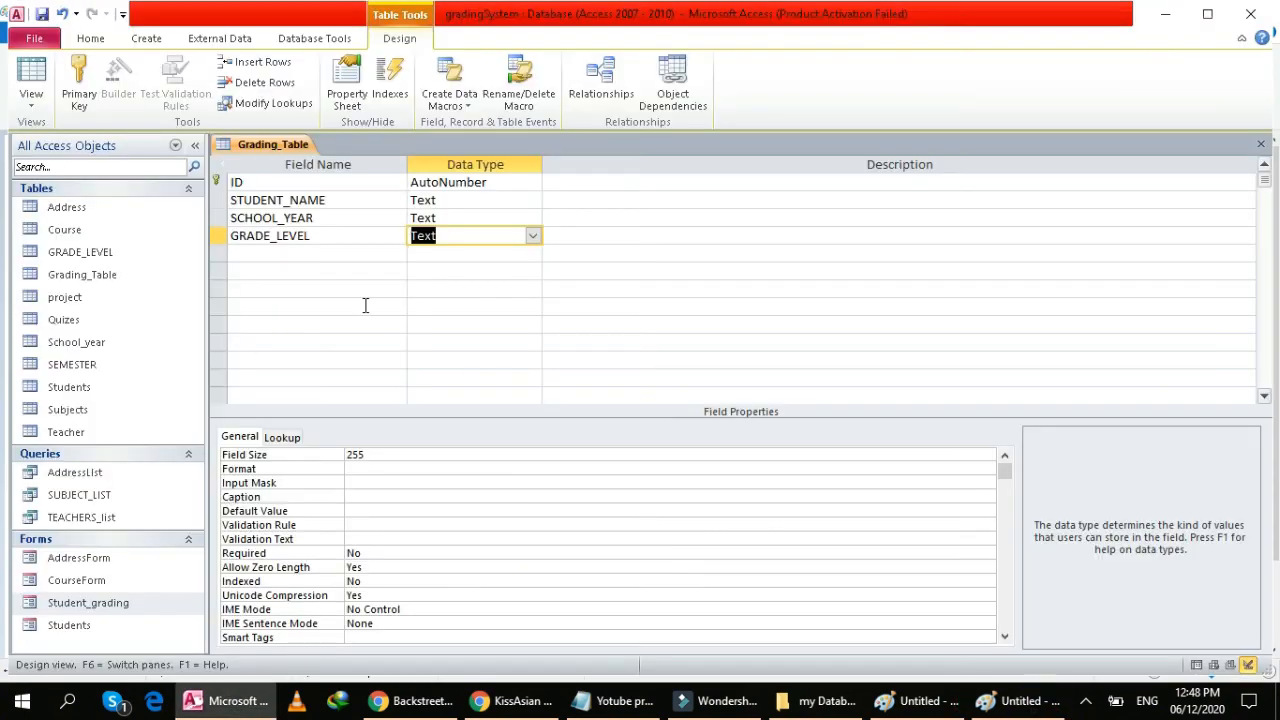
left_click(313, 254)
type("COURSE")
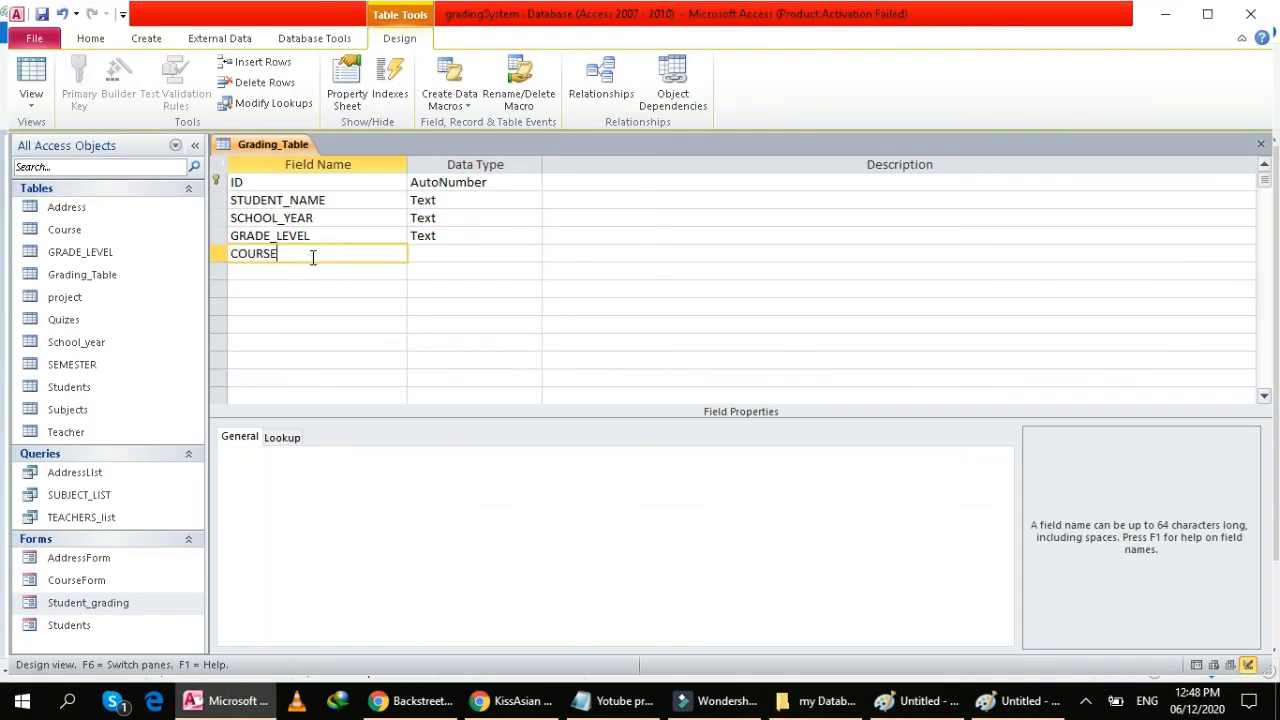
key("Tab")
Consult the layout in Paint, return to Access and add a SUBJECT field with the Text data type.
left_click(1020, 703)
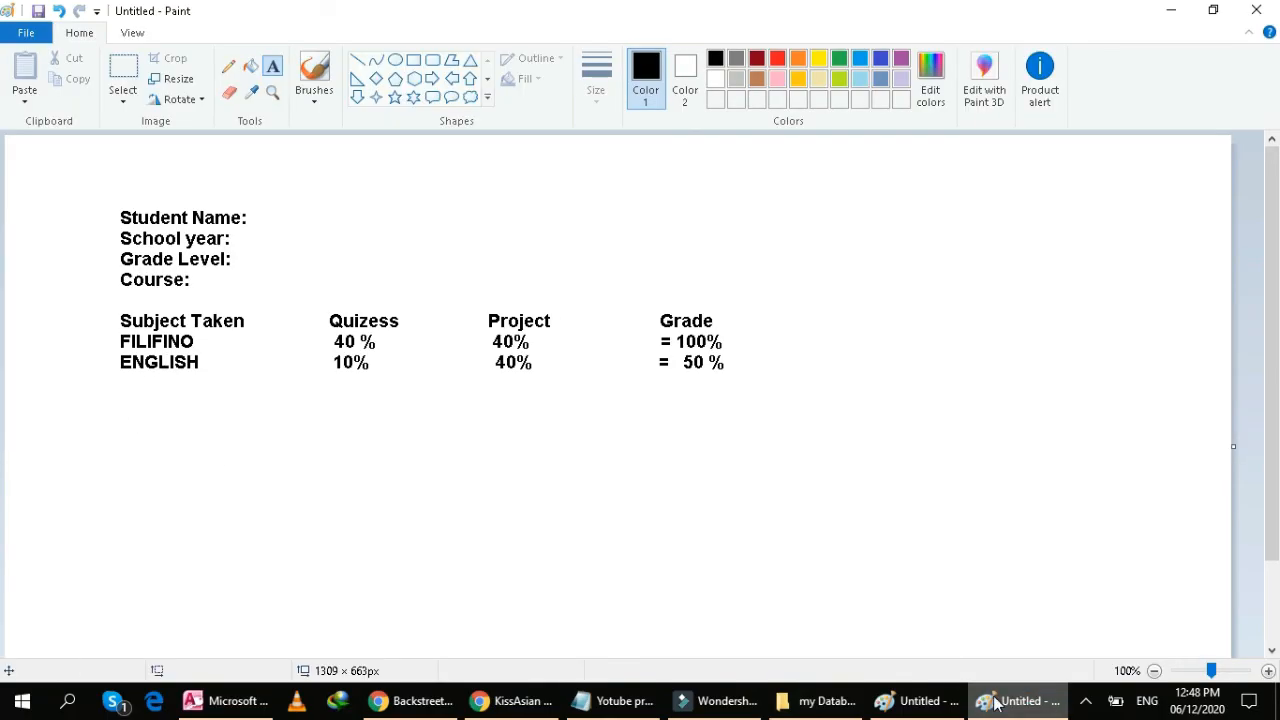
left_click(995, 703)
left_click(296, 268)
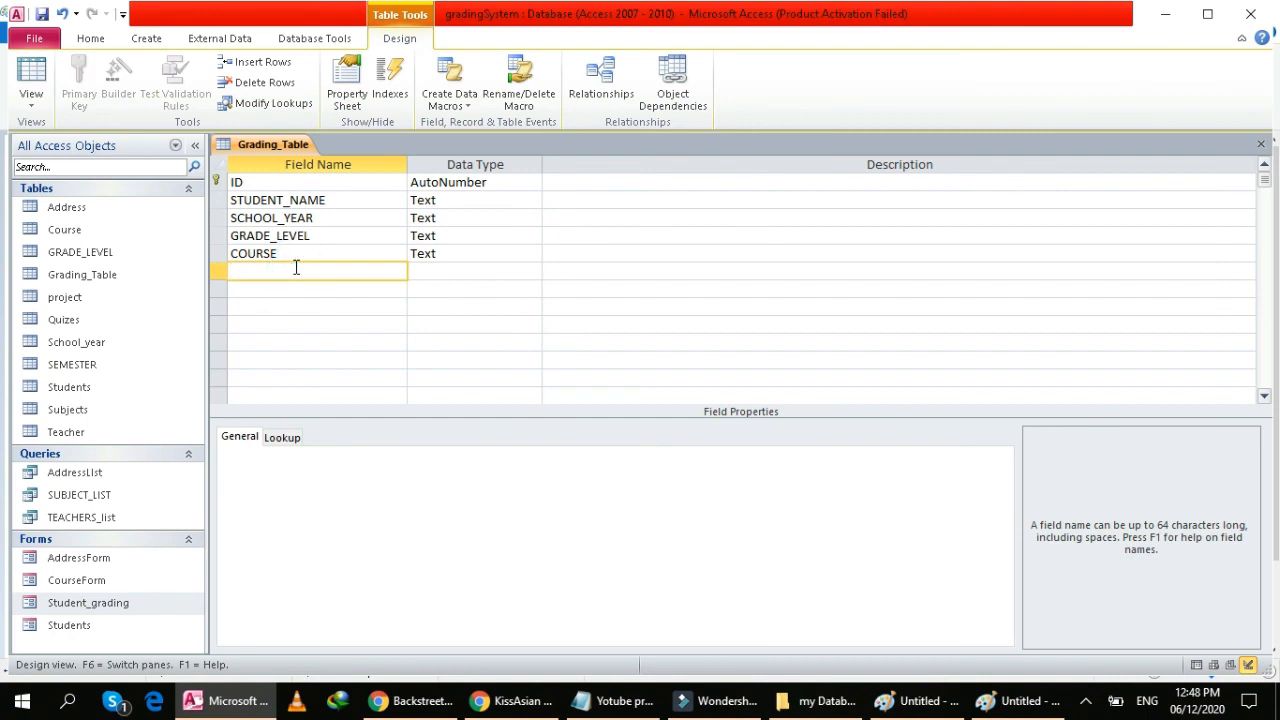
type("SUBJECT")
key("Tab")
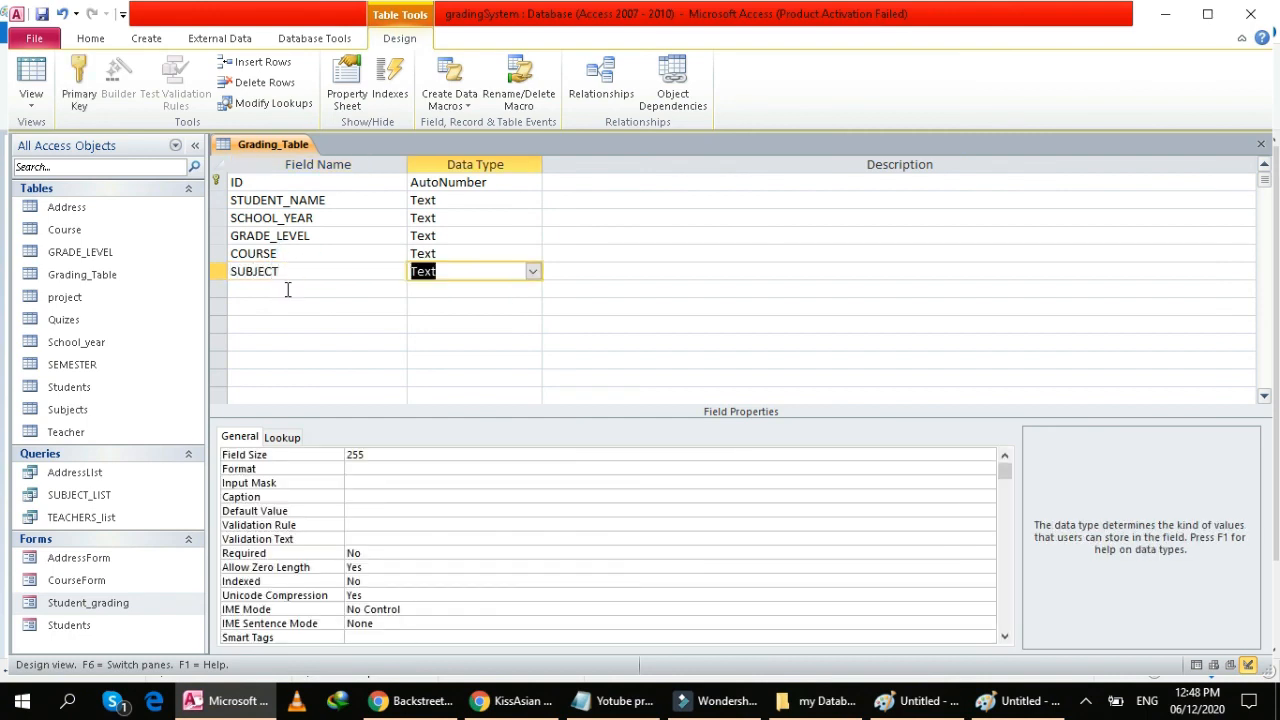
Go to the empty field row below SUBJECT and switch to Paint to check which field comes next.
left_click(285, 289)
left_click(1010, 702)
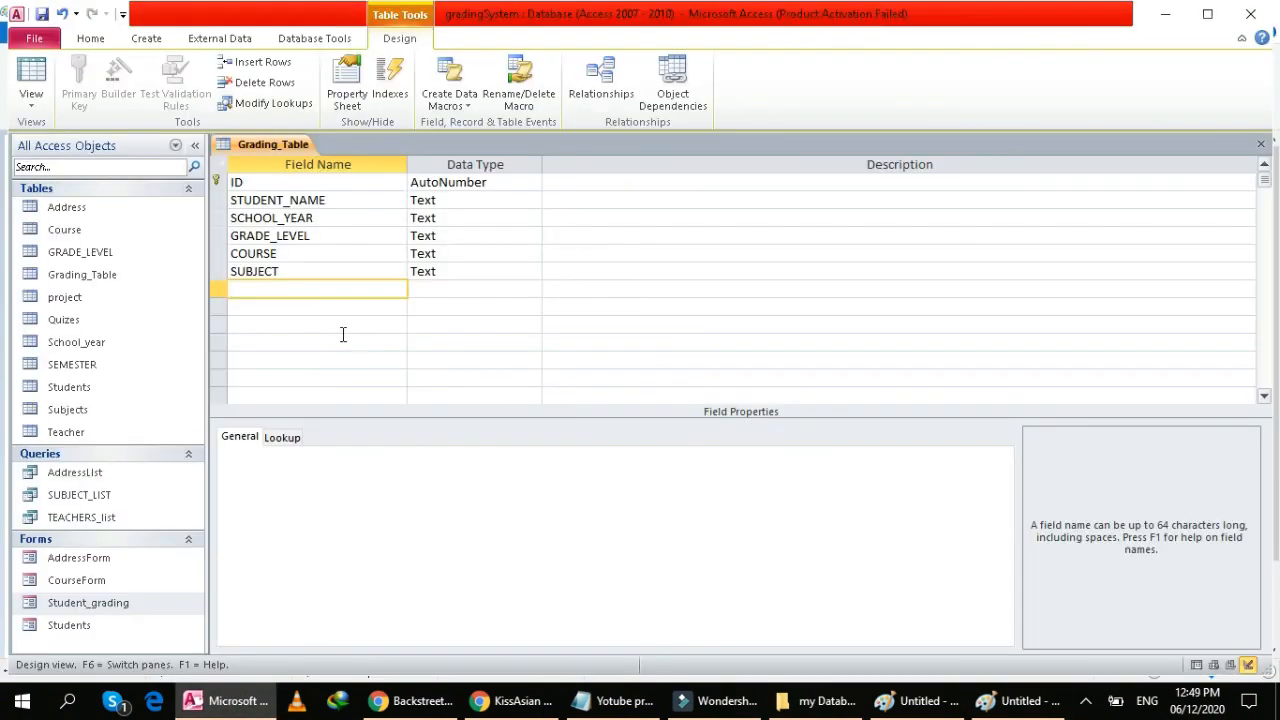
left_click(1016, 702)
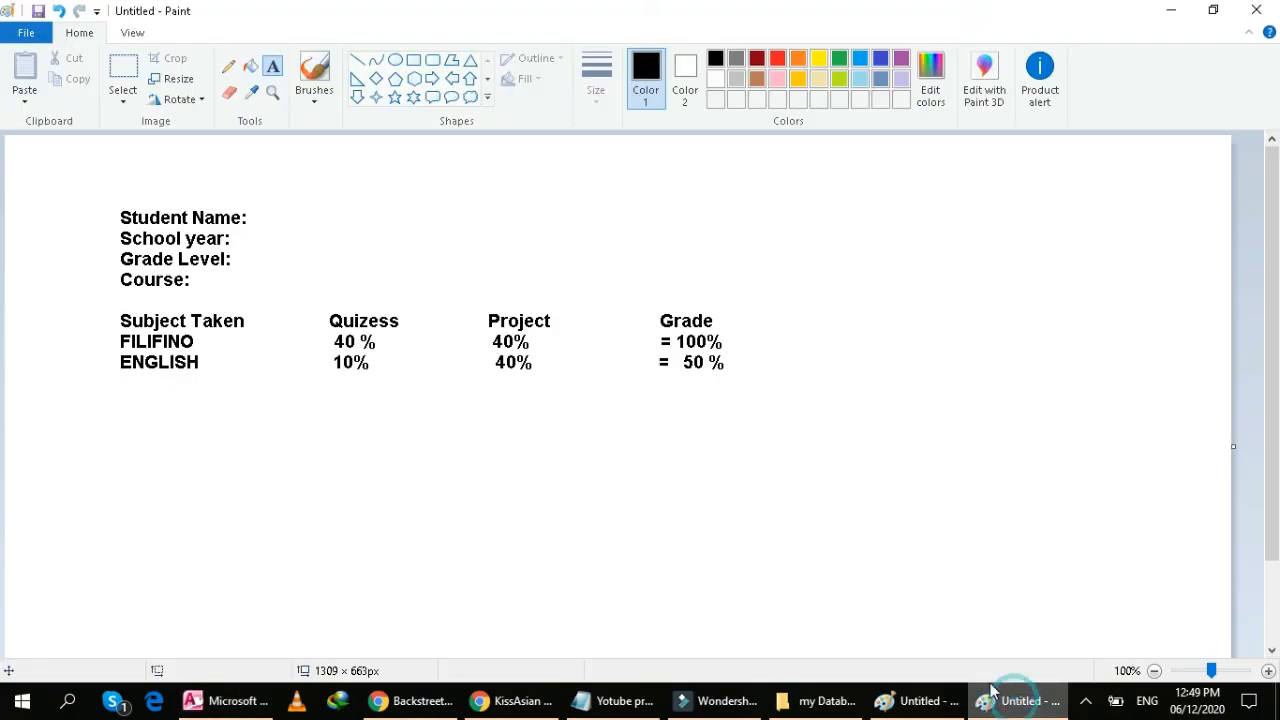